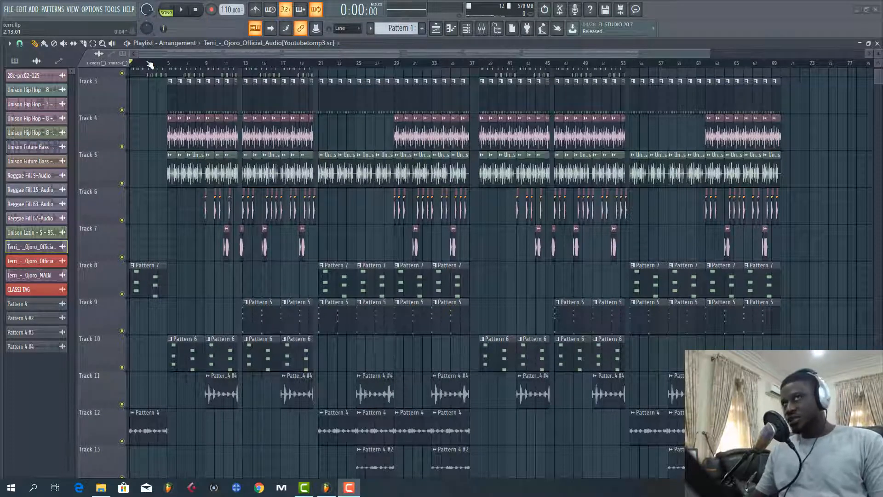
Play the full song arrangement from the beginning.
scroll(149, 65, "up", 5)
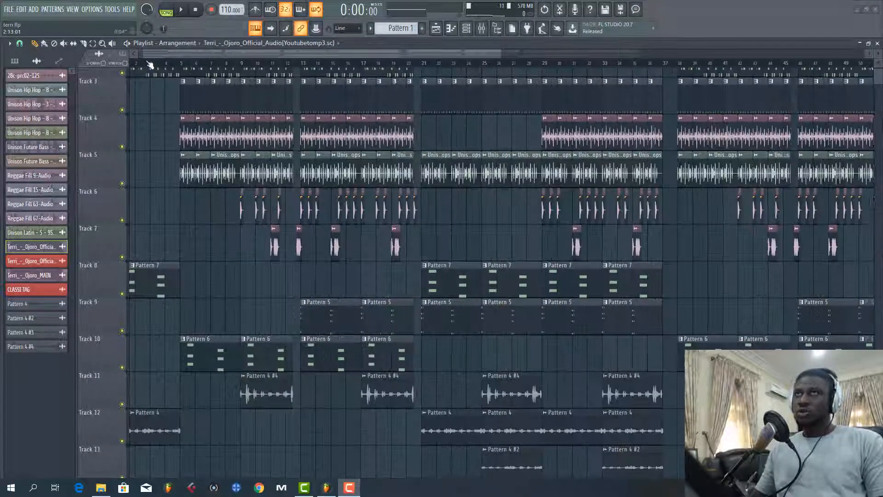
left_click_drag(160, 56, 132, 58)
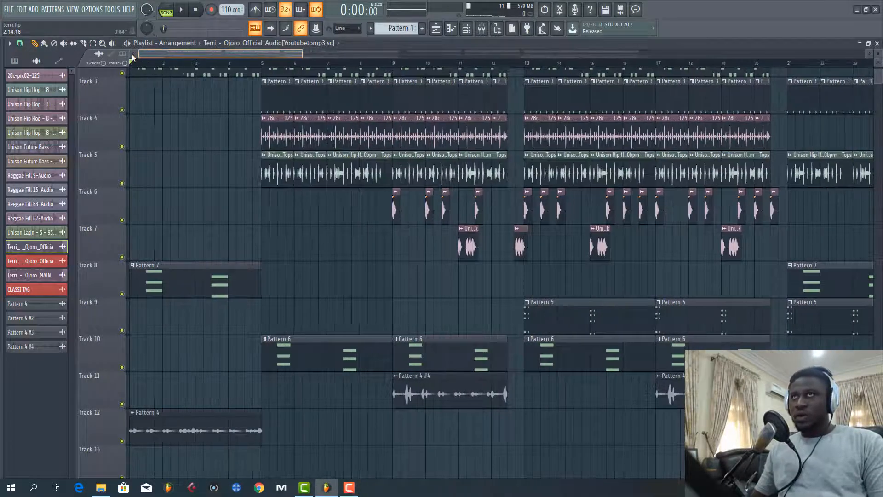
scroll(422, 132, "up", 2)
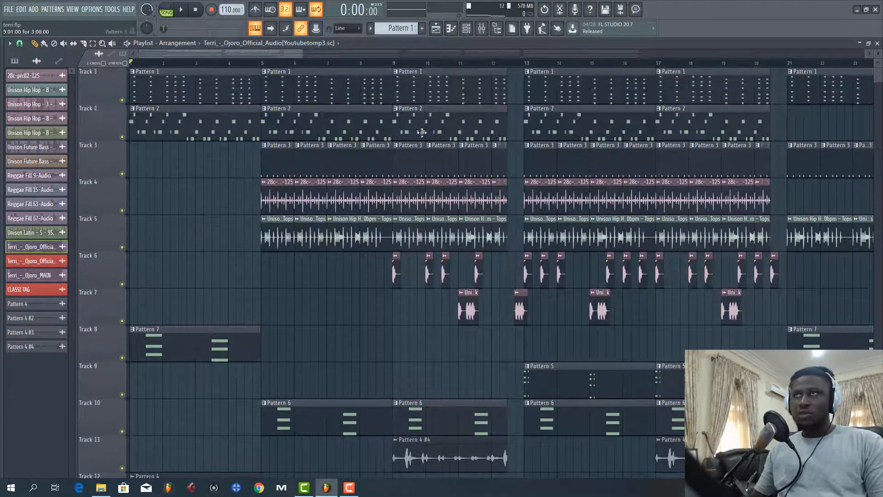
scroll(318, 66, "down", 6)
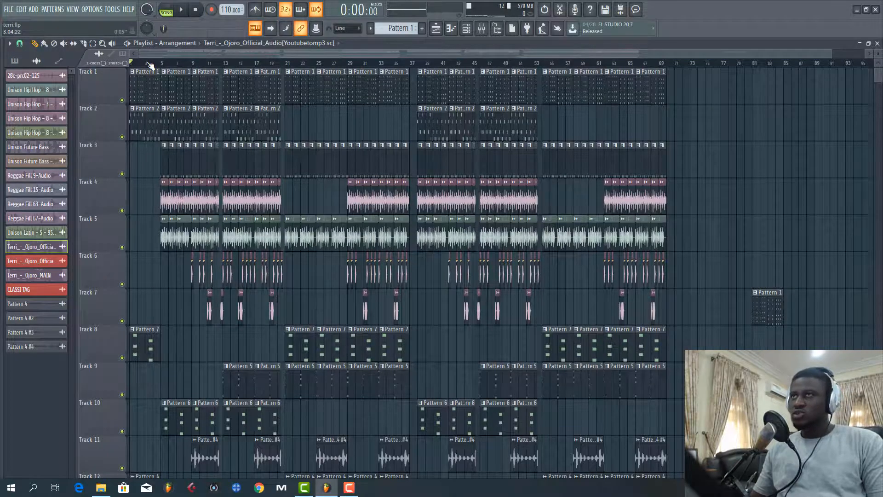
scroll(151, 66, "up", 4)
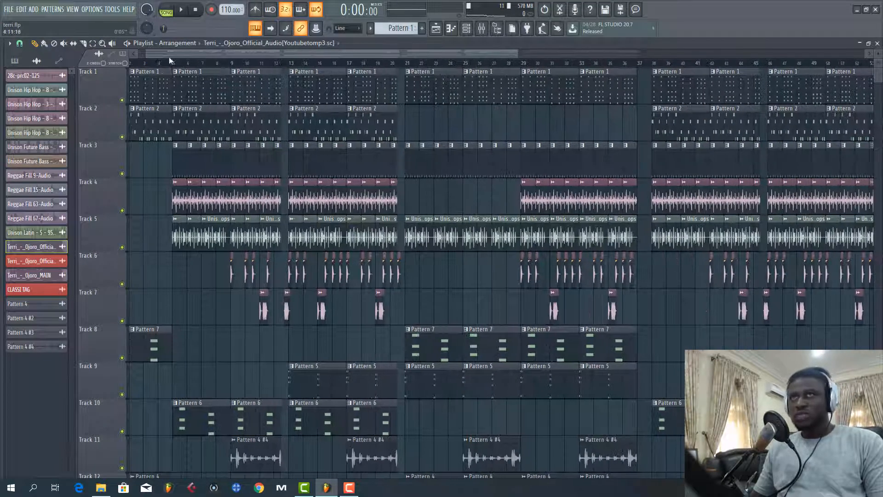
scroll(137, 59, "up", 2)
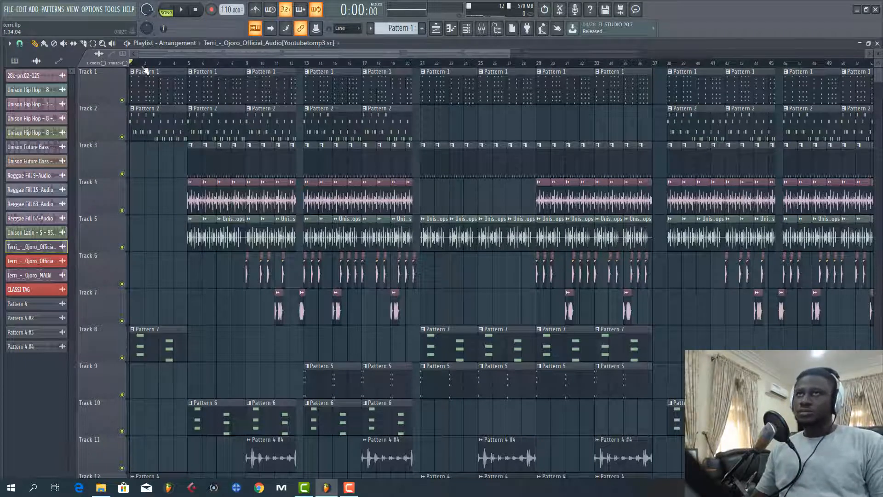
key("space")
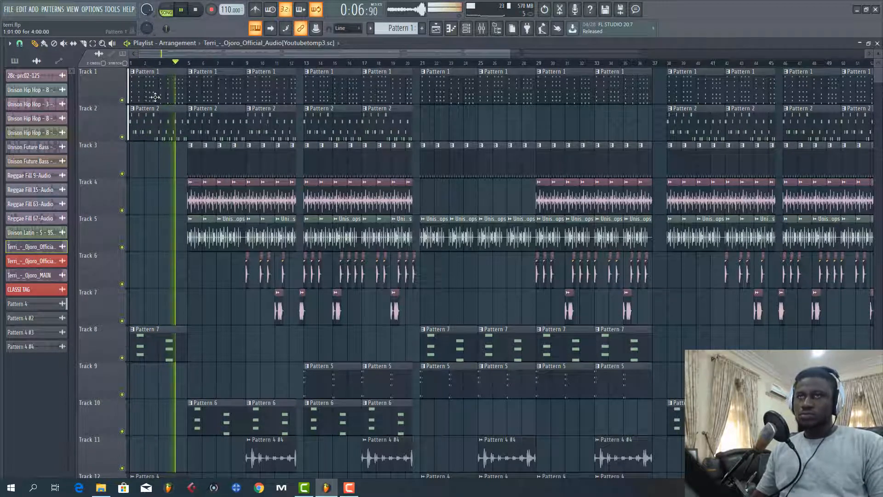
Look through the playlist down to Track 19 during playback, and stop the song.
scroll(189, 169, "down", 1)
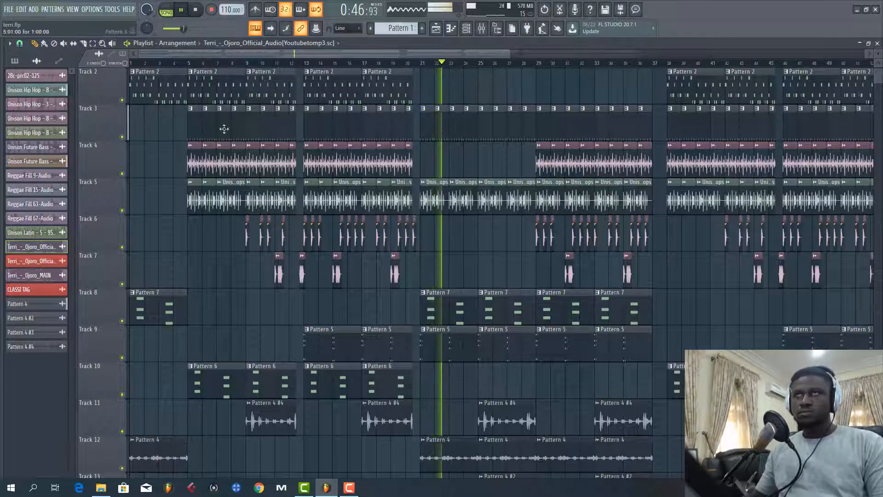
scroll(234, 69, "down", 3)
scroll(247, 163, "down", 5)
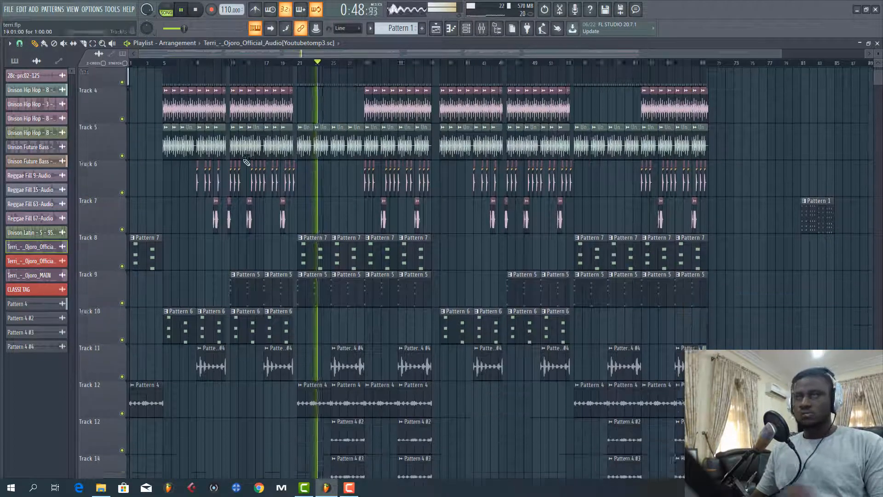
scroll(247, 164, "up", 3)
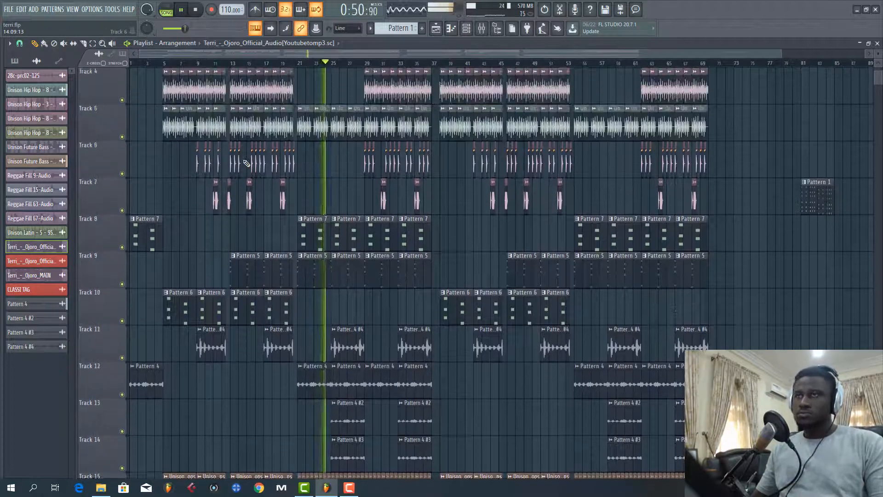
scroll(246, 163, "down", 3)
scroll(246, 161, "up", 1)
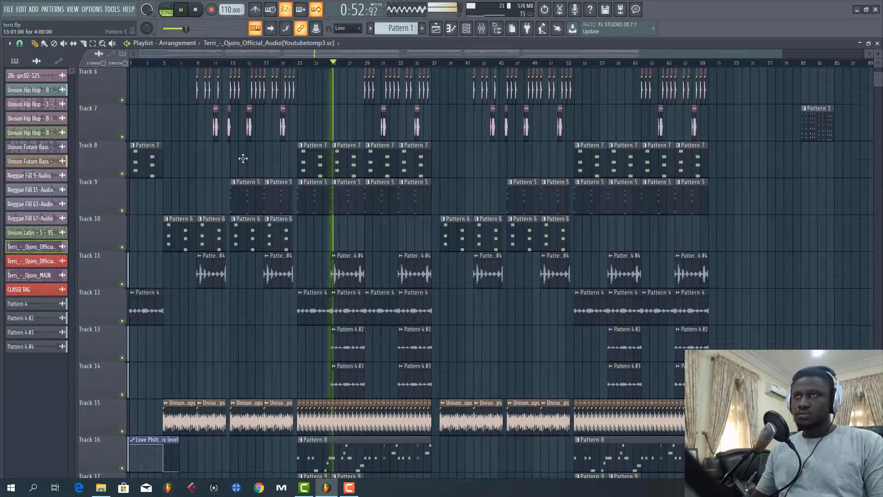
scroll(243, 158, "down", 4)
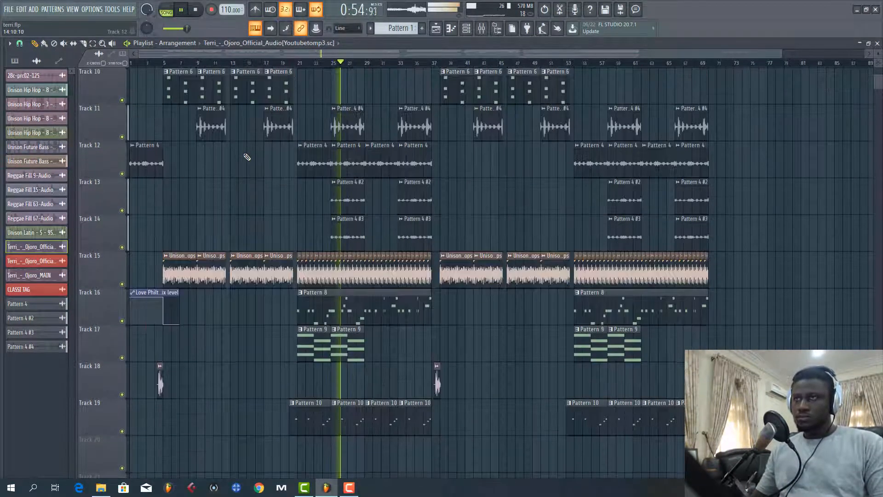
key("space")
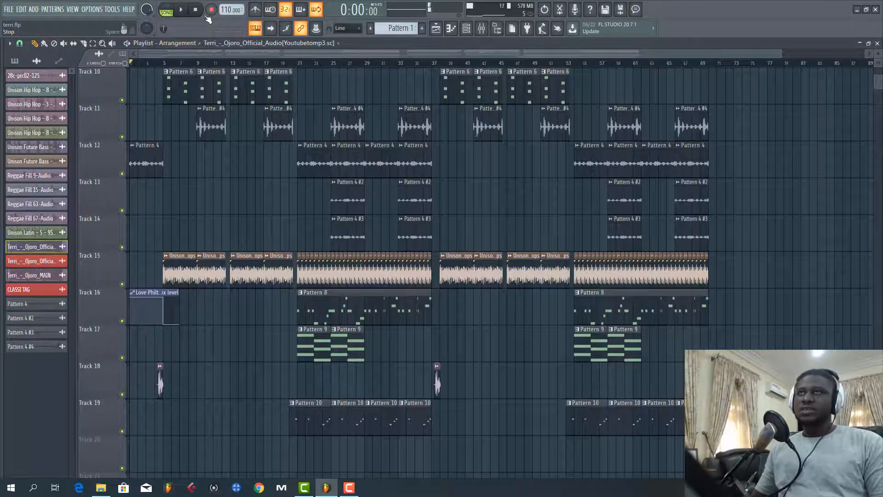
Open the first Pattern 1 clip on Track 1 for inspection and bring up the channel rack.
scroll(227, 90, "up", 9)
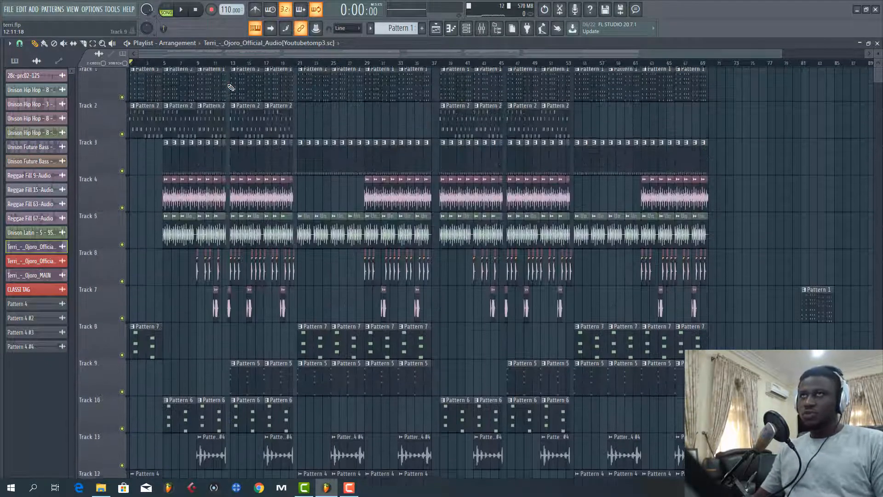
scroll(170, 55, "up", 5)
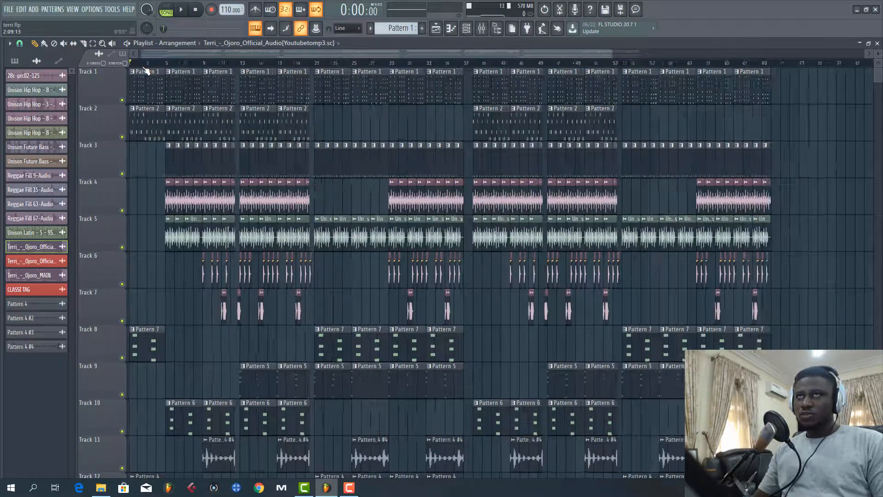
left_click_drag(174, 55, 159, 57)
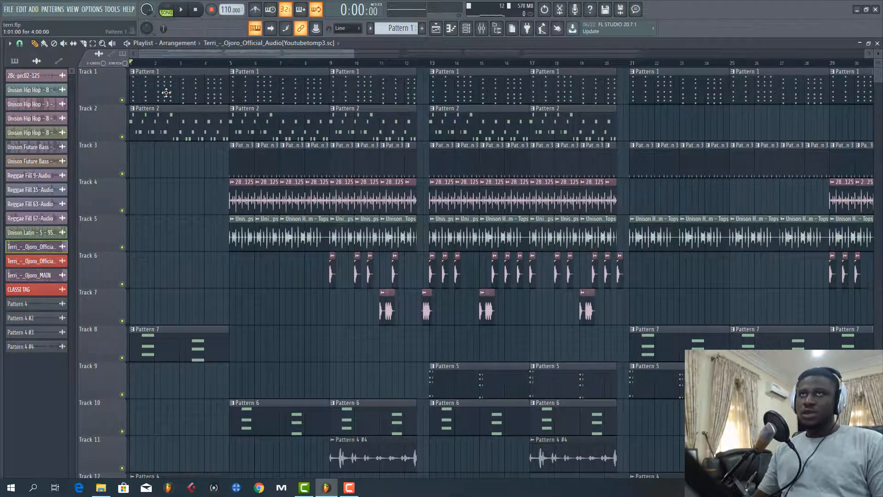
double_click(166, 92)
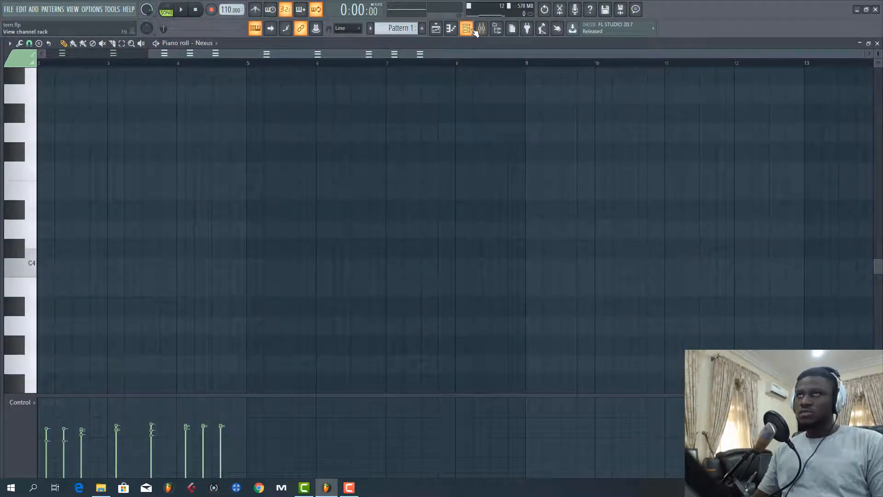
left_click(475, 30)
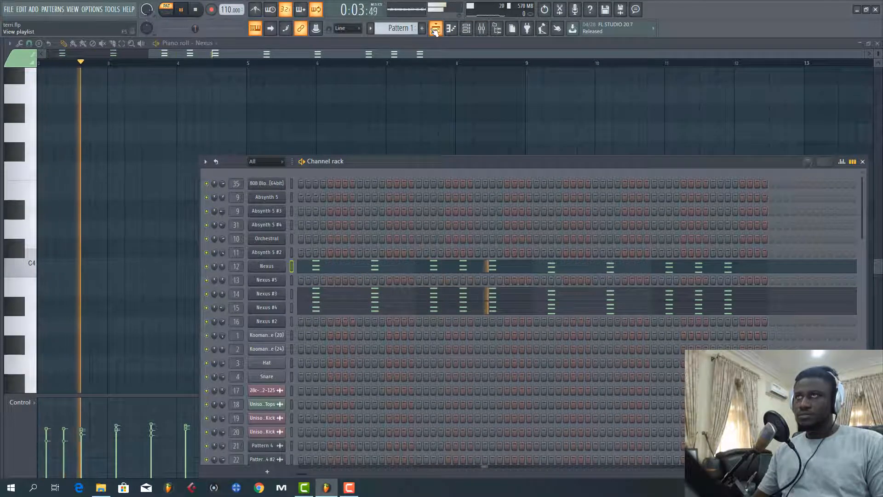
Return to the playlist and bring up the mixer to inspect the tracks during pattern playback.
key("F5")
scroll(243, 205, "down", 2)
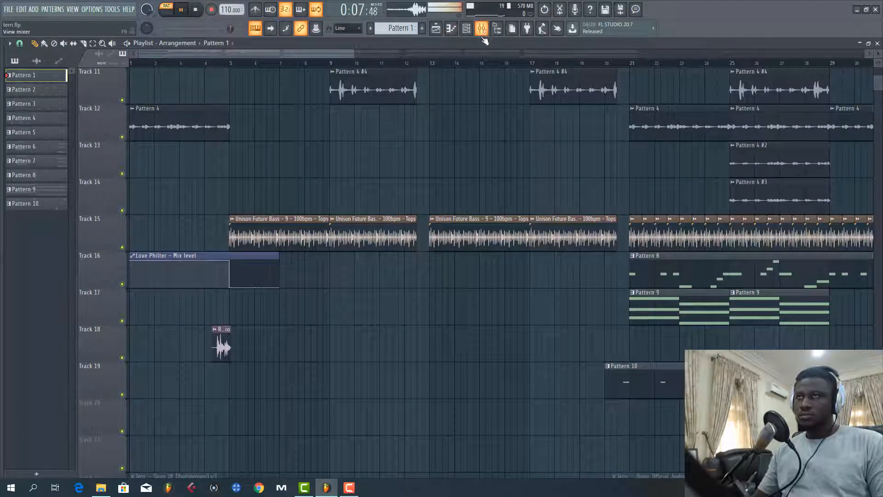
key("F9")
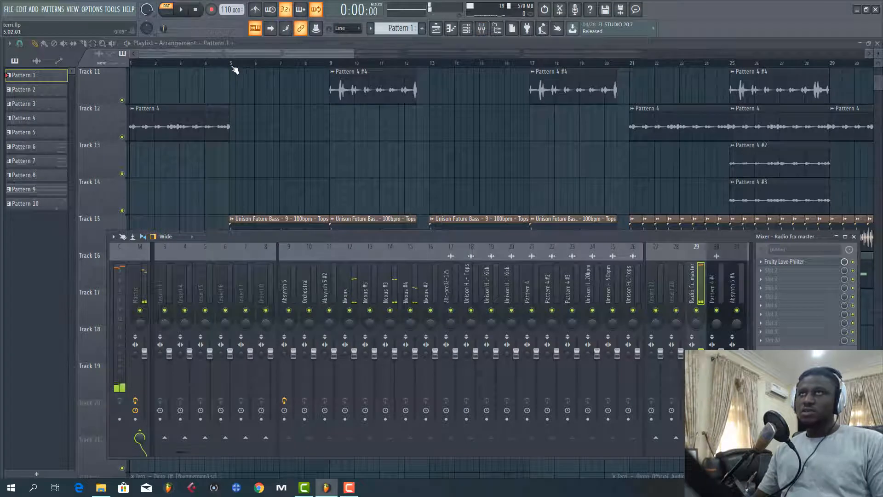
Select the first four bars of the arrangement on the playlist timeline.
left_click_drag(233, 66, 130, 64)
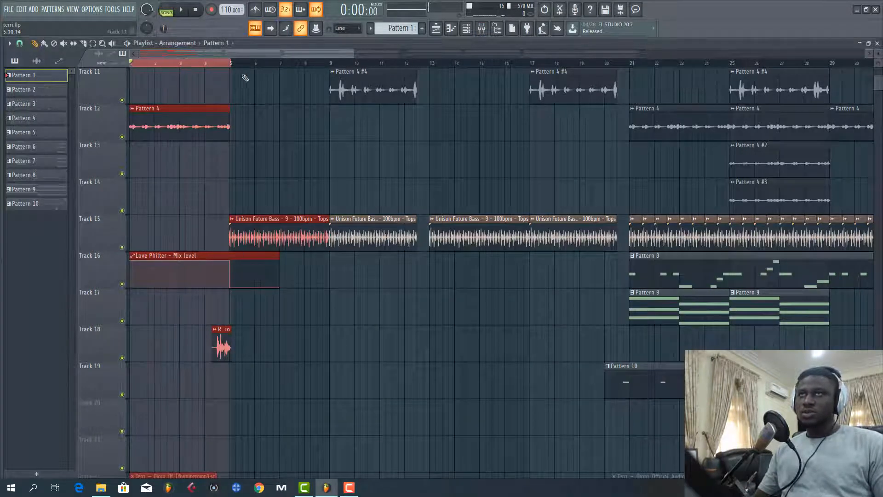
left_click(20, 43)
left_click(27, 183)
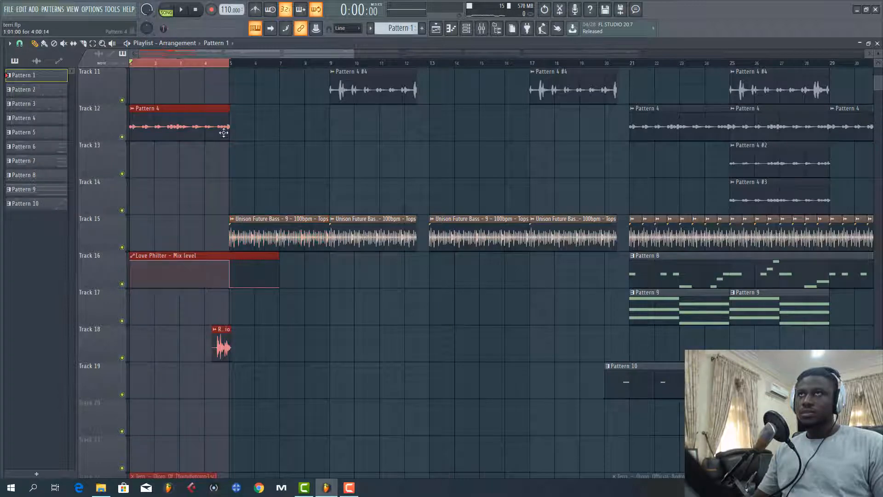
Disable the Fruity Love Philter effect on the radio master mixer track and play Pattern 1 in pattern mode.
scroll(223, 129, "up", 5)
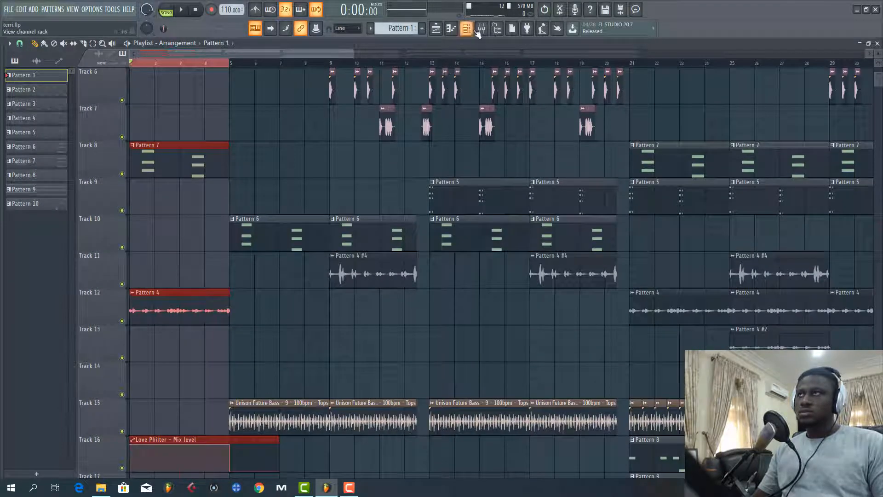
left_click(482, 33)
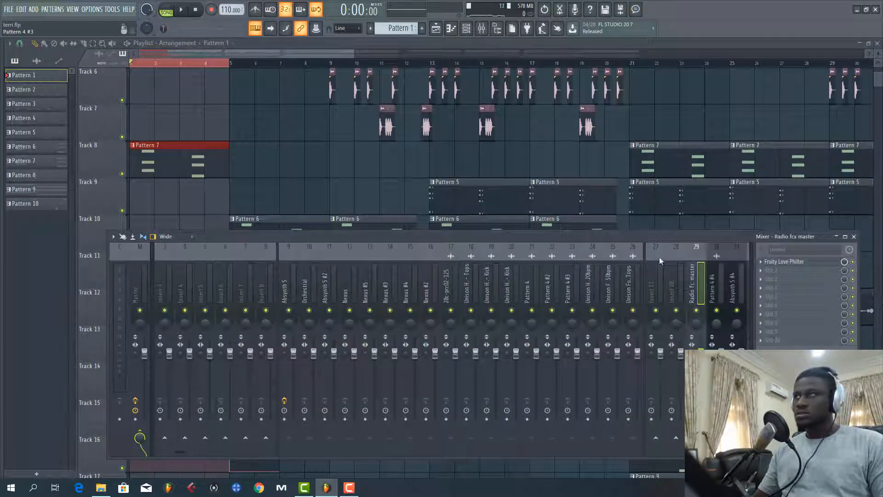
left_click(854, 266)
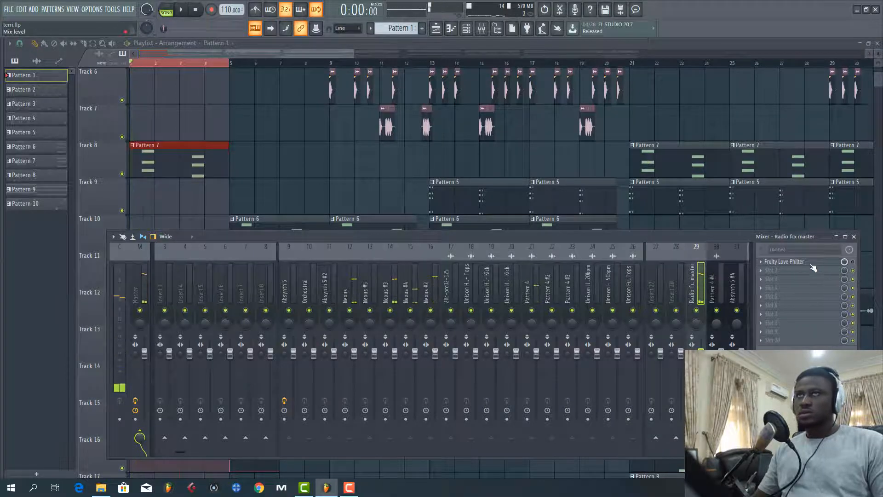
left_click(180, 10)
left_click(170, 10)
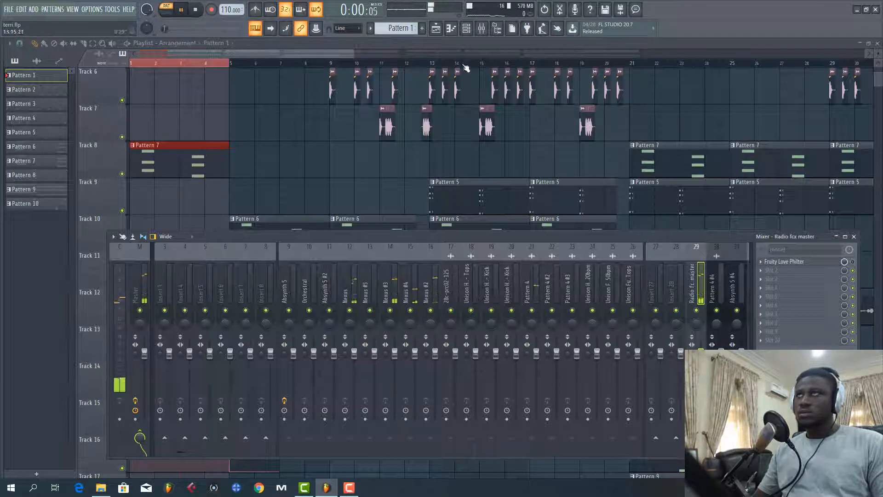
Open the Nexus channel's notes in the piano roll, examine the chords during playback, and stop the pattern.
left_click(466, 29)
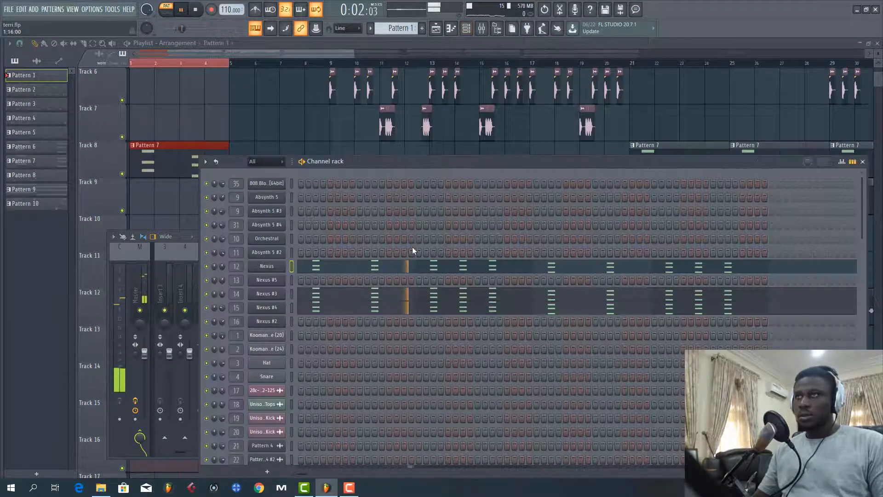
left_click(322, 266)
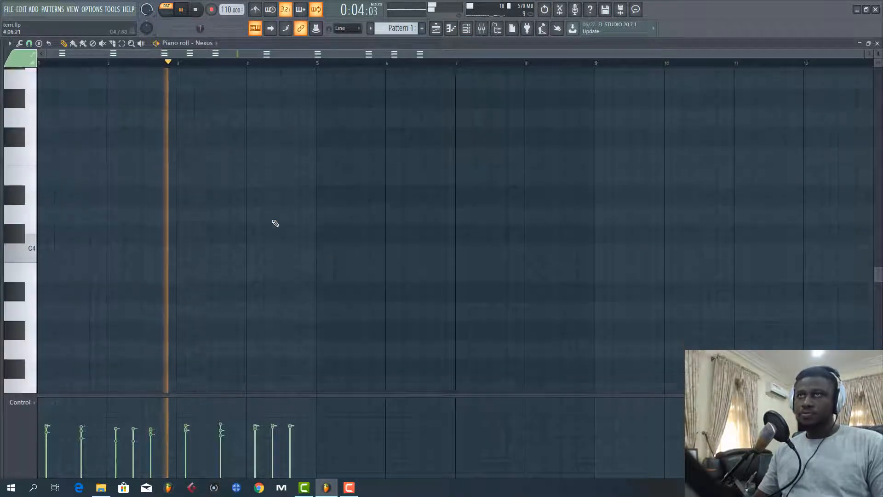
scroll(281, 212, "up", 5)
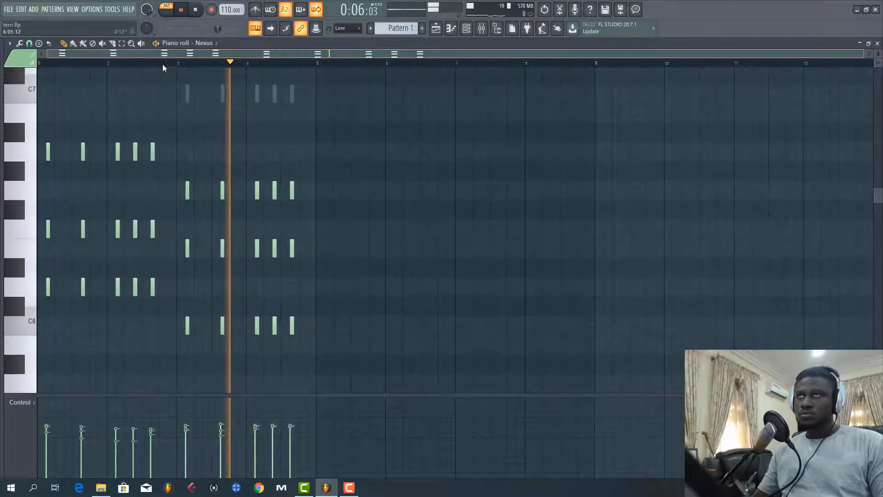
scroll(102, 64, "up", 3)
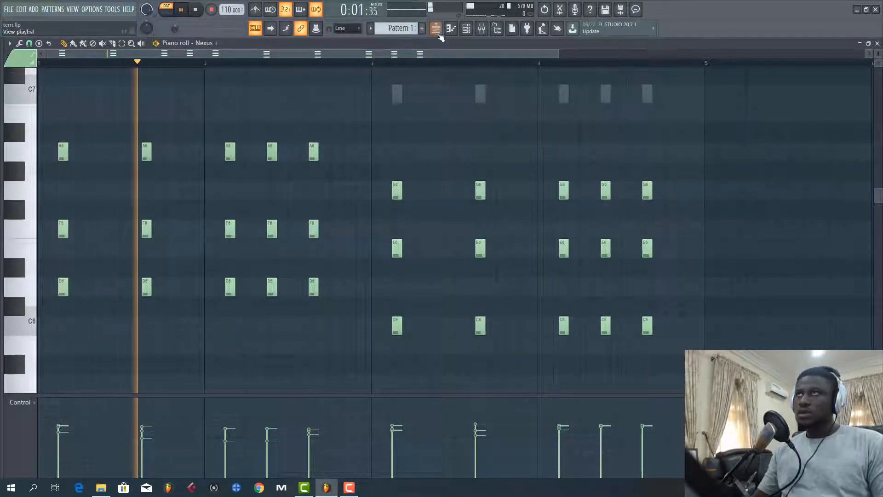
key("space")
Bring up the channel rack and open the Nexus channel's instrument to check its preset.
left_click(474, 30)
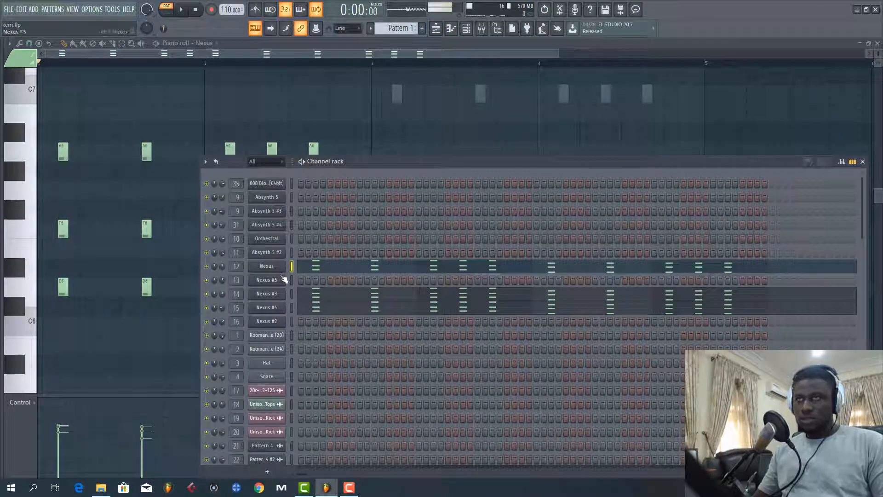
key("space")
key("space")
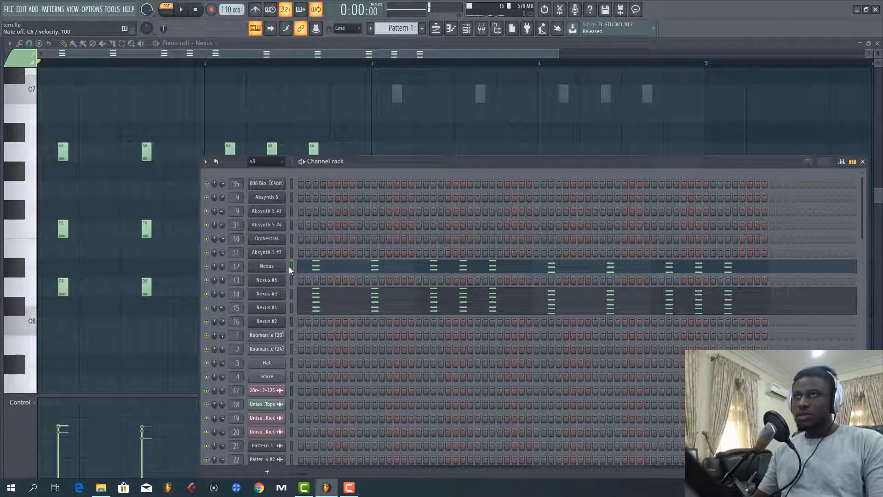
left_click(280, 266)
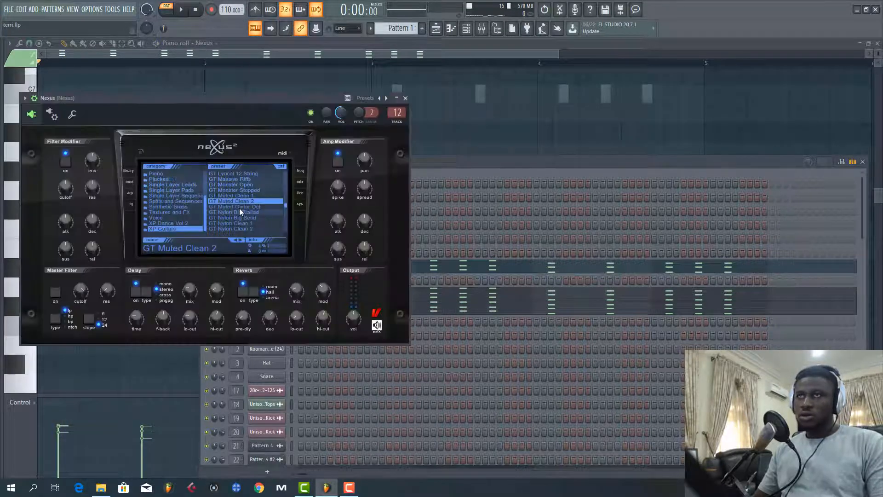
Return to the channel rack and select the Nexus #3 channel.
left_click(455, 163)
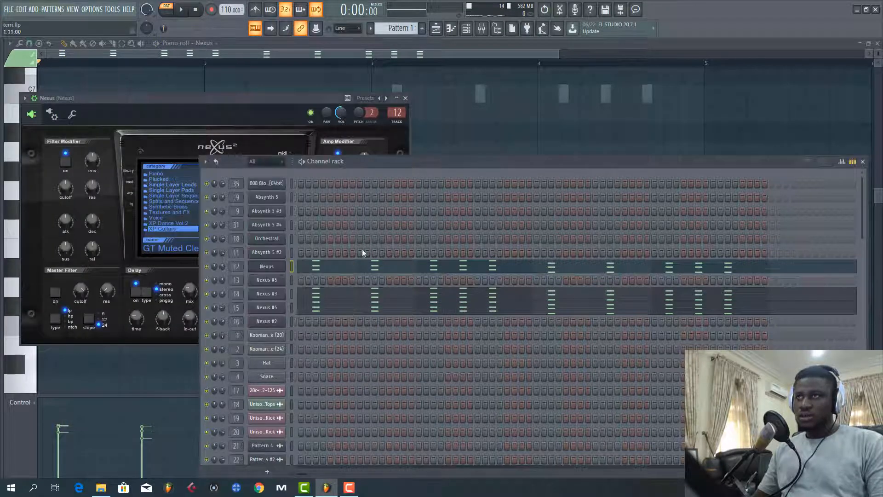
left_click(289, 294)
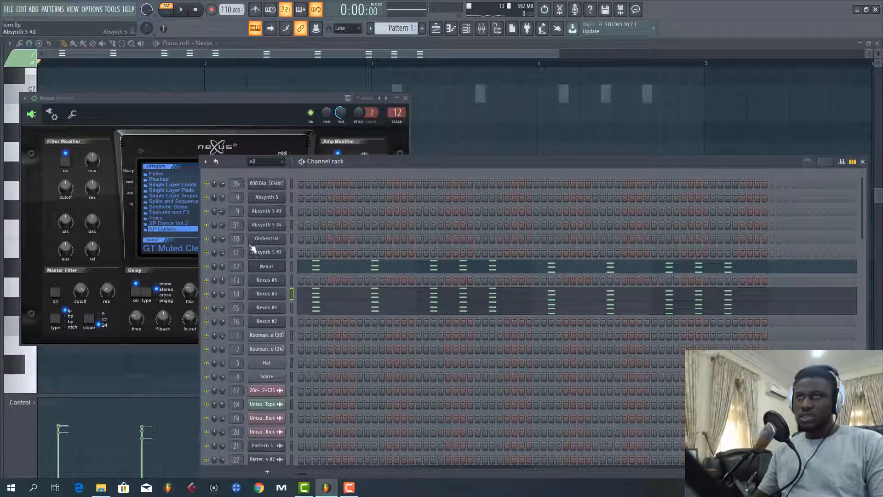
Open the Nexus #3 and Nexus #4 instruments in turn to check their presets, and return to the channel rack.
left_click(260, 294)
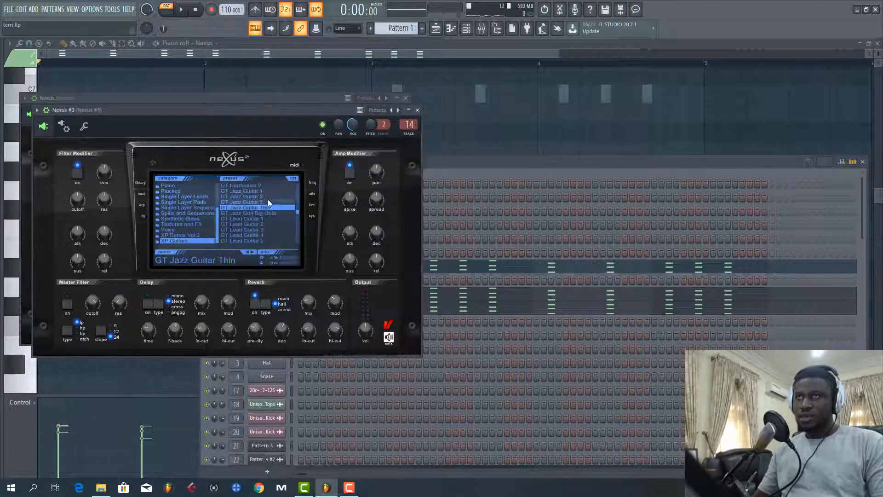
left_click(451, 165)
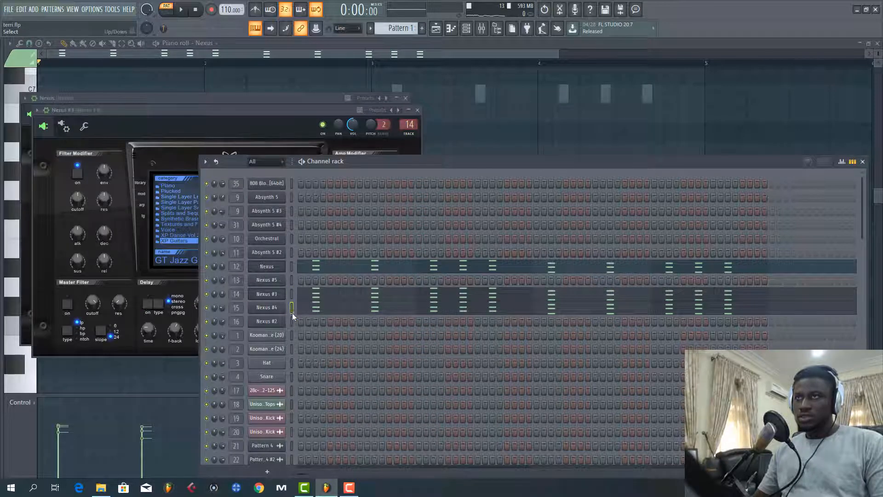
left_click(179, 118)
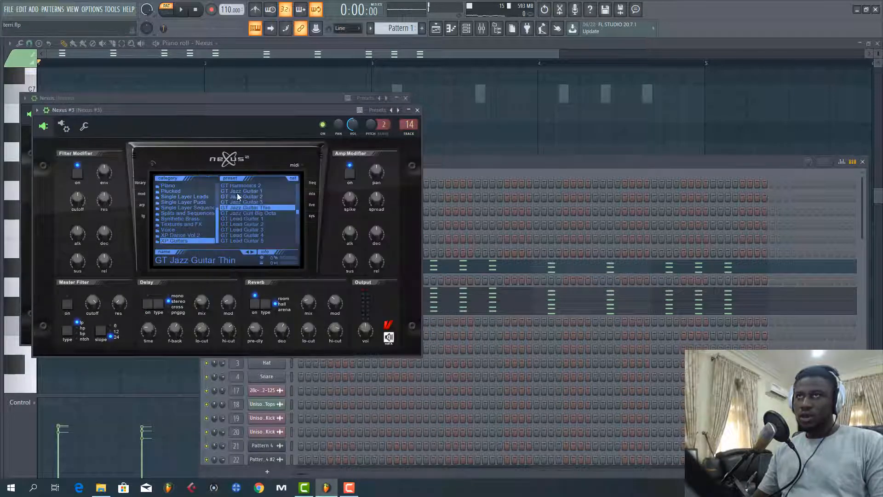
left_click(453, 181)
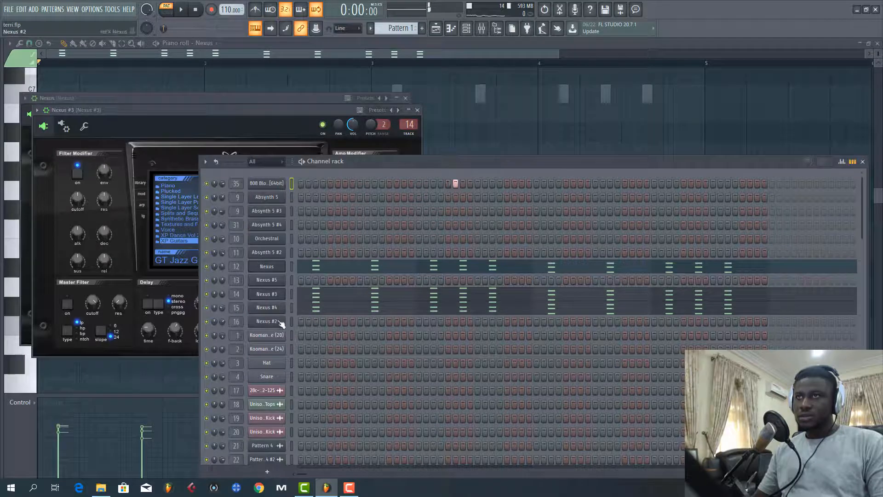
left_click(270, 313)
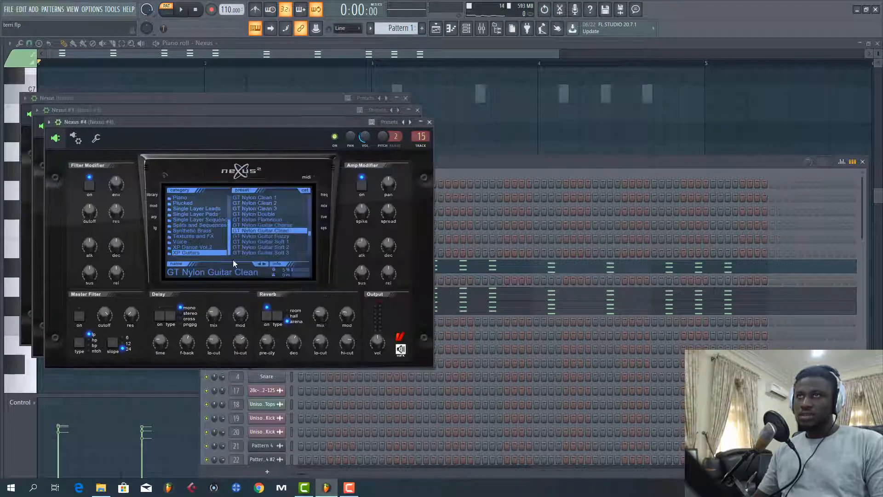
left_click(477, 159)
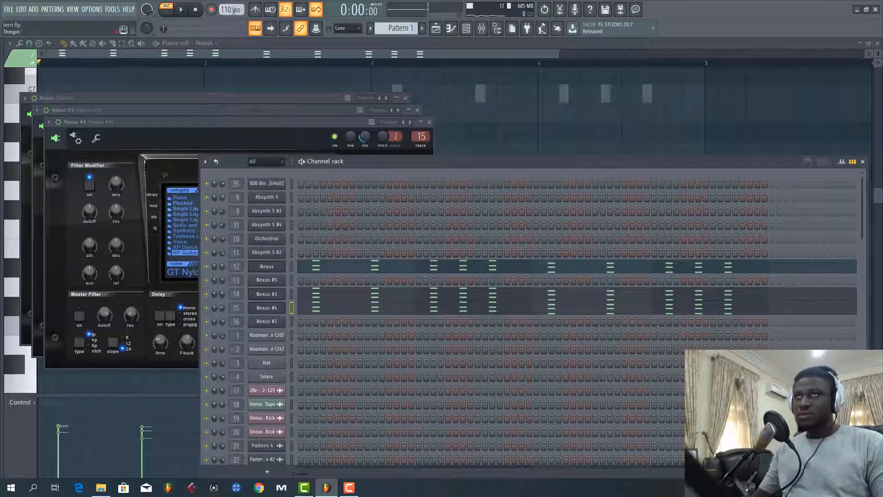
Play Pattern 1 while examining the Nexus #3 notes in the piano roll, stop playback, and close the piano roll.
key("space")
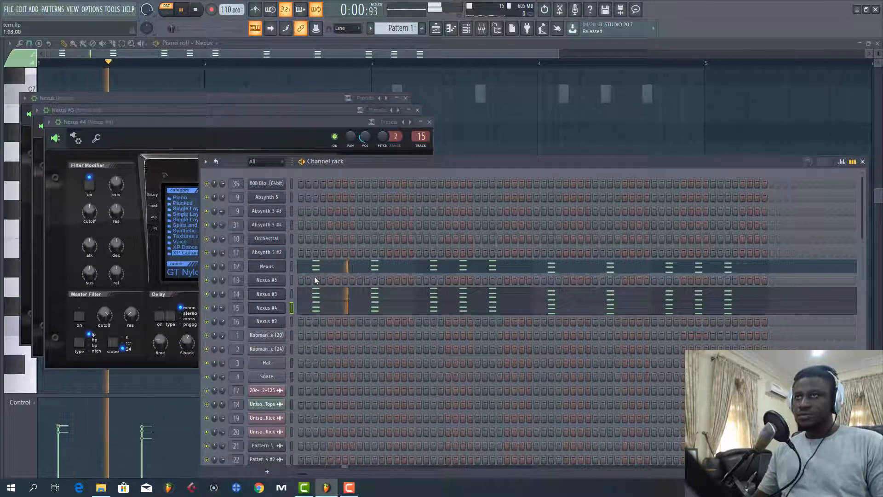
left_click(313, 299)
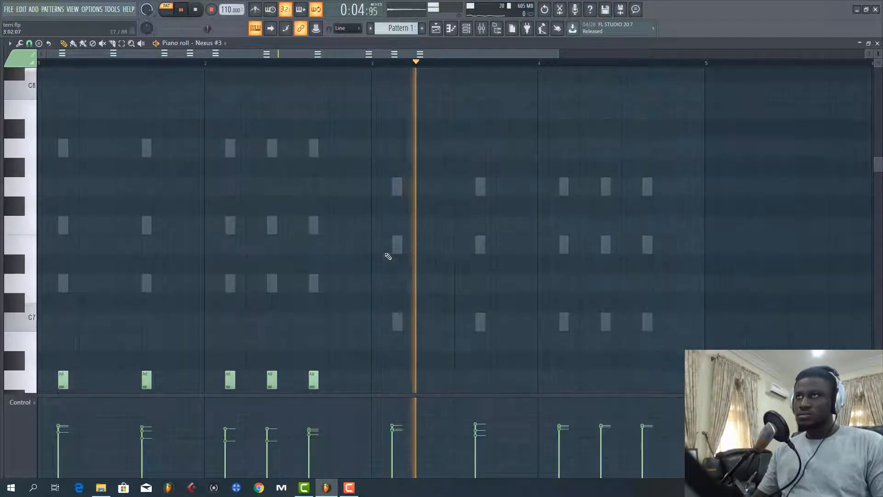
scroll(473, 221, "up", 3)
key("space")
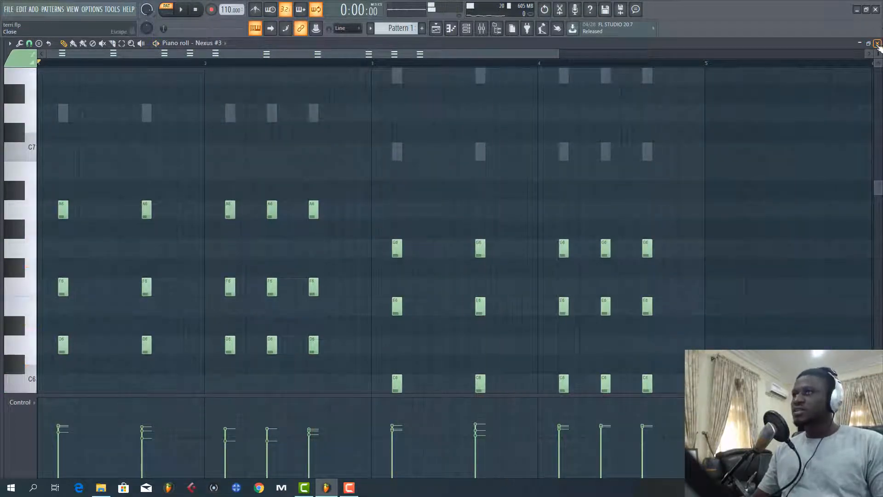
left_click(877, 44)
Examine the Nexus channel's chords in the piano roll, audition notes on its keyboard, and close the piano roll.
left_click(339, 267)
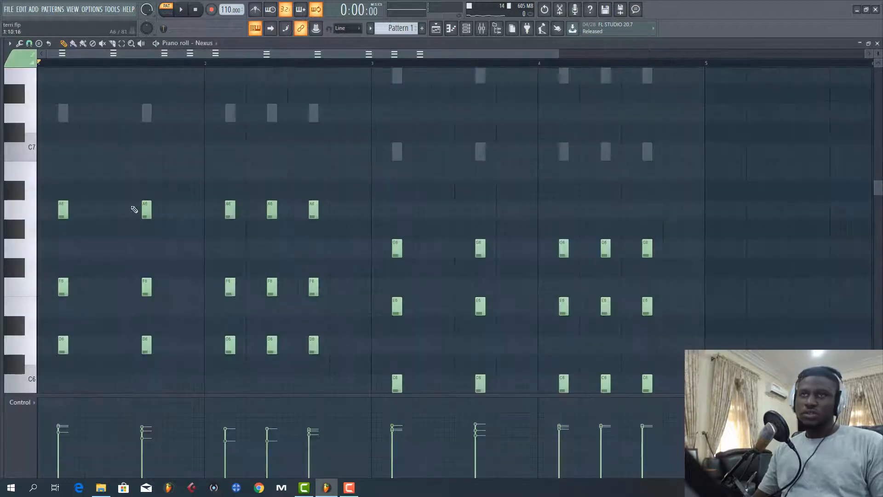
scroll(20, 203, "down", 3)
left_click_drag(19, 227, 44, 358)
scroll(87, 231, "up", 3)
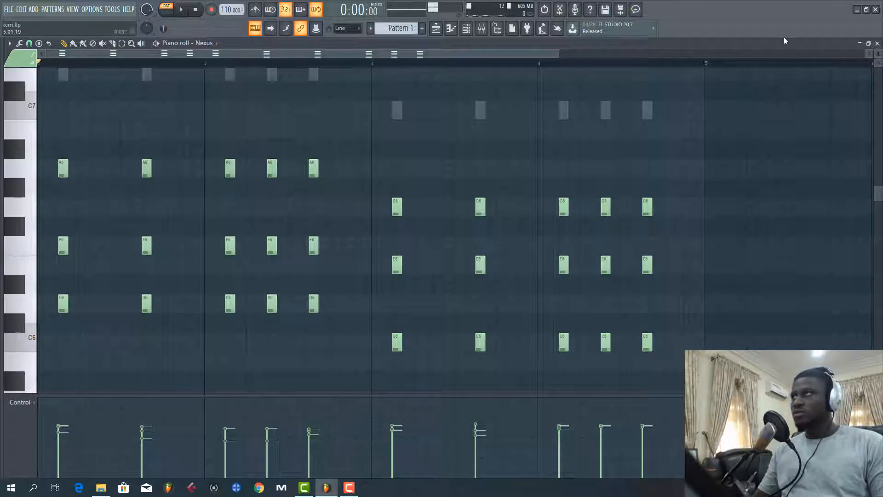
left_click(878, 44)
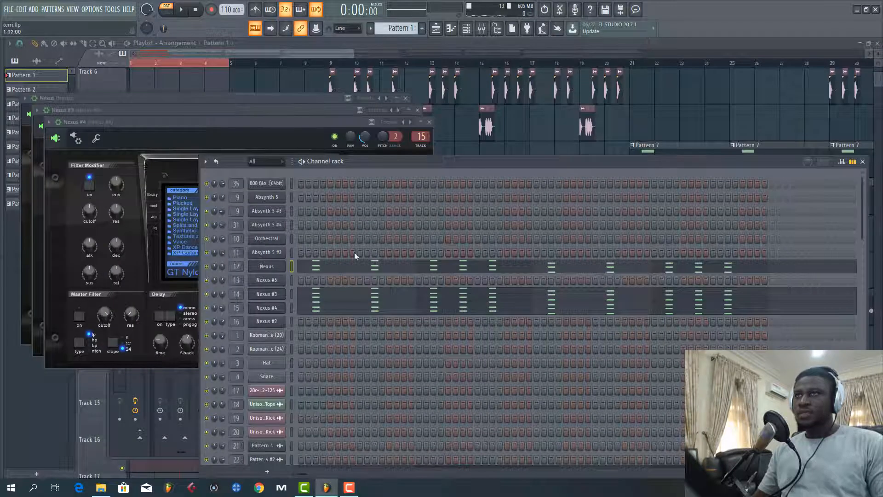
left_click(335, 266)
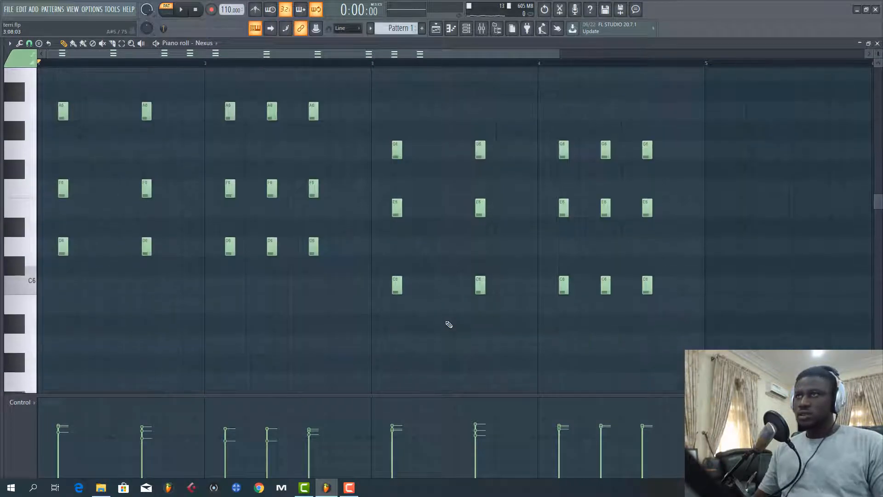
left_click(878, 43)
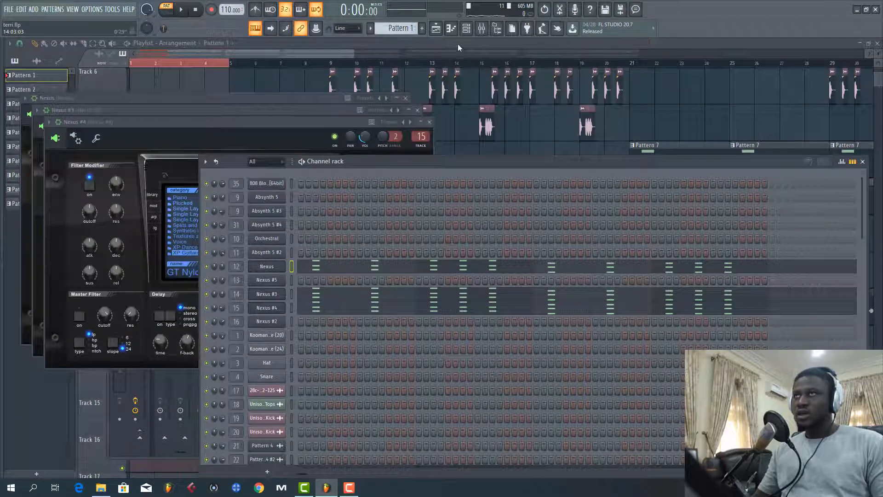
Open the mixer, select the Radio fcx master track, listen to Pattern 1 through it, and stop playback.
left_click(481, 29)
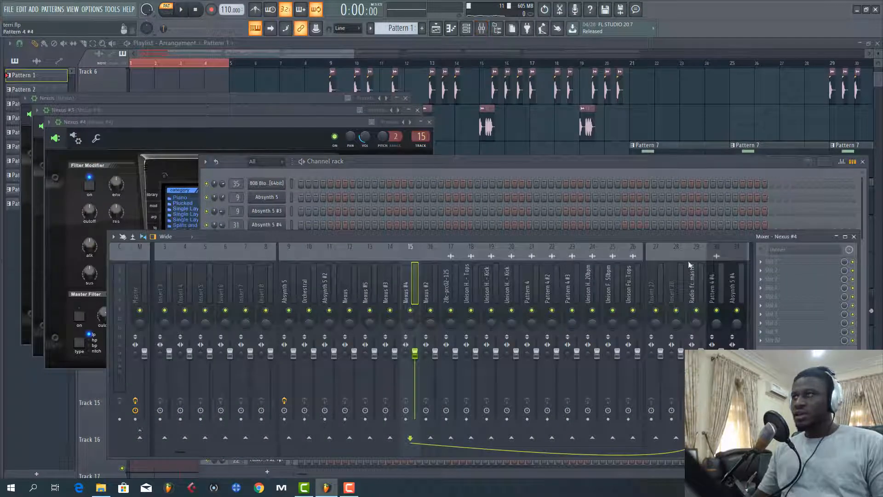
left_click(697, 295)
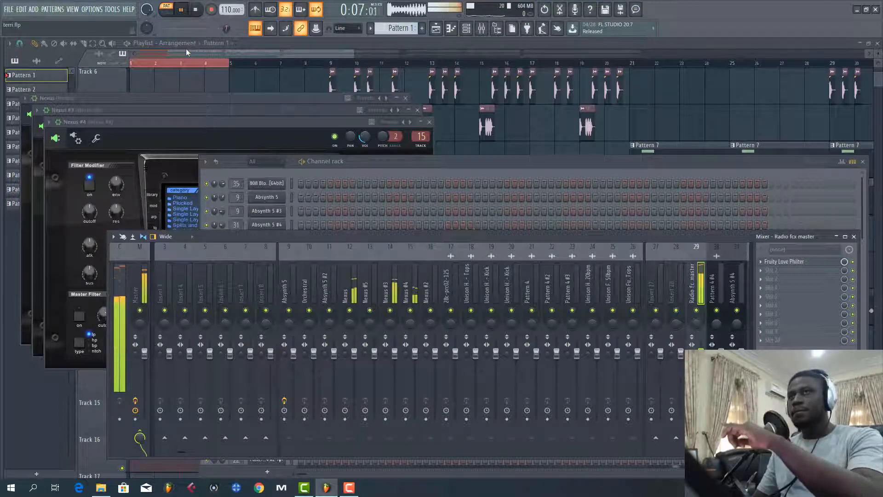
key("space")
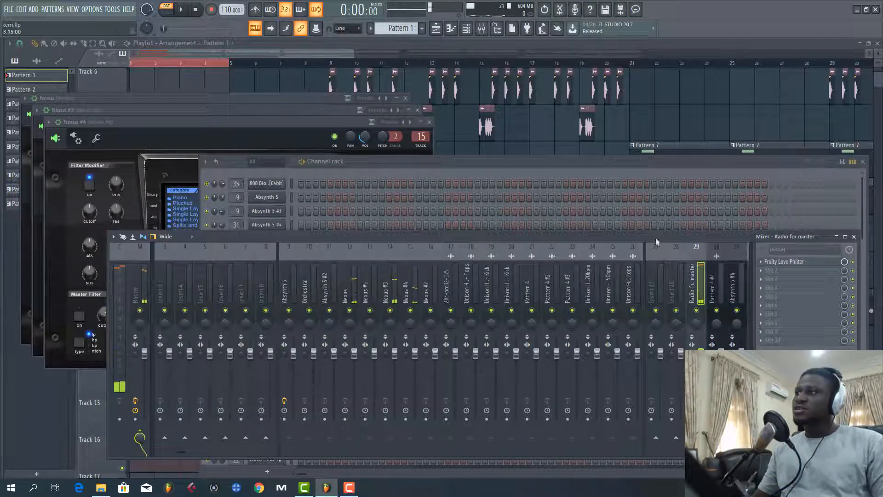
Open the Fruity Love Philter effect on the Radio fcx master track and look through its preset list.
left_click(792, 261)
left_click(791, 261)
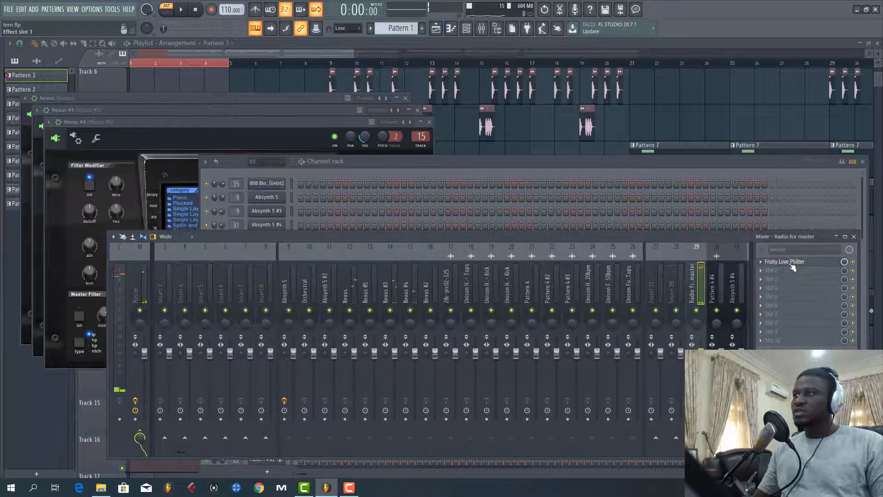
left_click(791, 261)
right_click(342, 138)
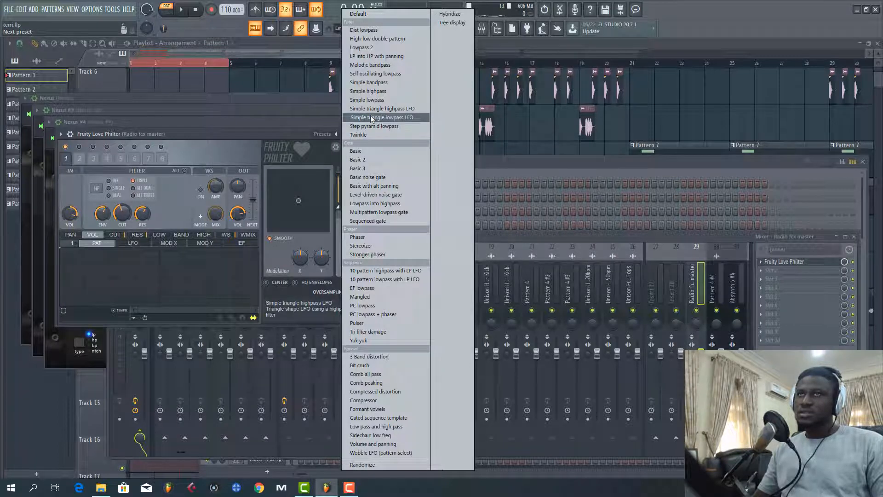
left_click(250, 124)
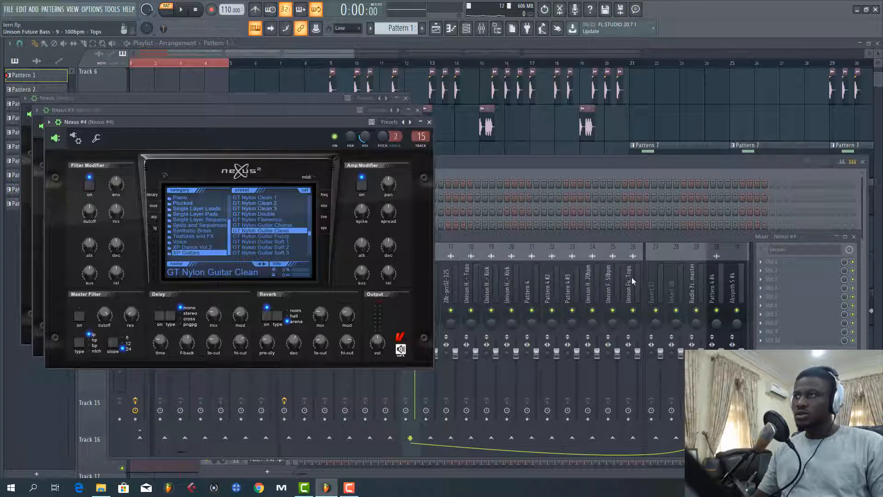
Return to the mixer's Radio fcx master track and reopen Fruity Love Philter to examine its filter settings.
left_click(583, 235)
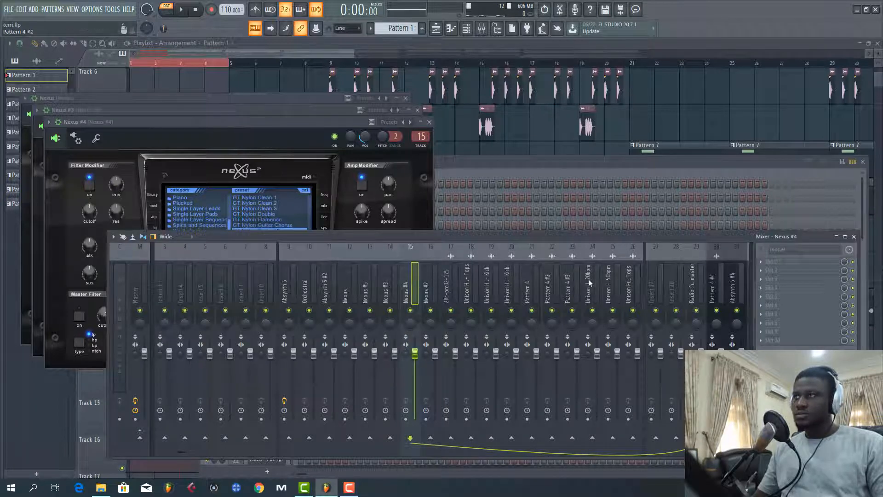
left_click(700, 290)
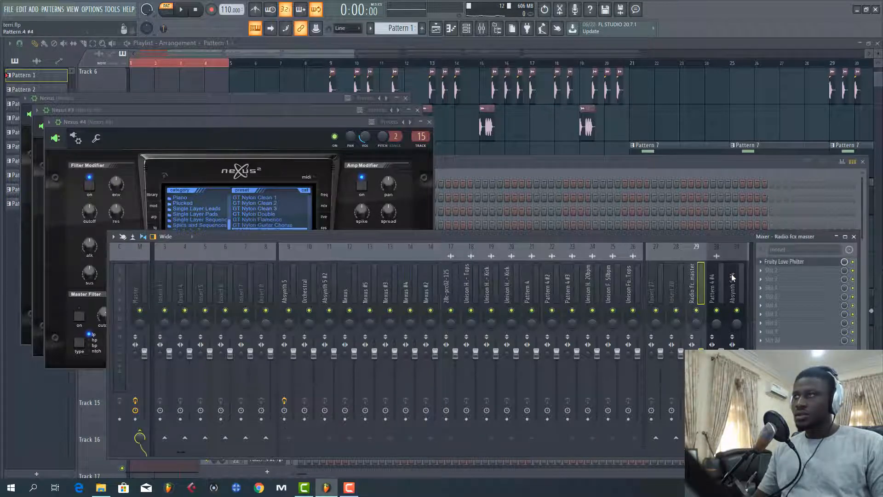
left_click(791, 261)
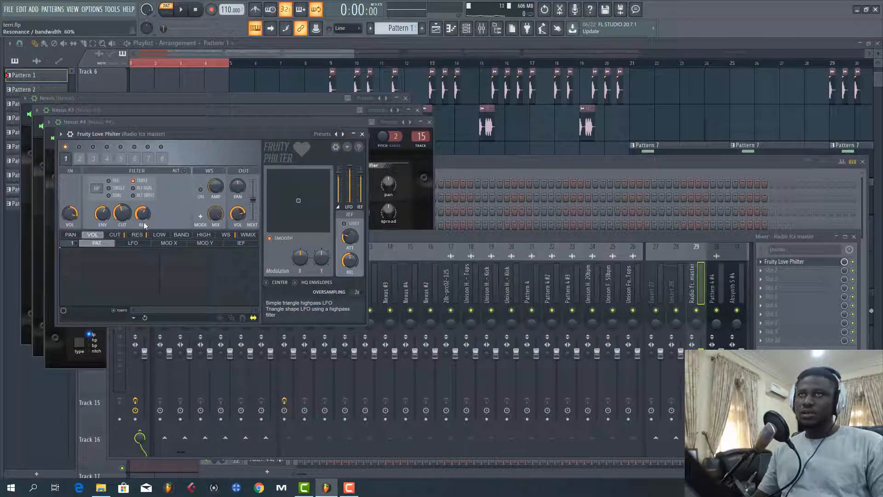
Examine the Love Philter mix level automation clip in the playlist, clear the time selection, play the intro in song mode, and stop.
left_click(199, 53)
scroll(177, 263, "down", 2)
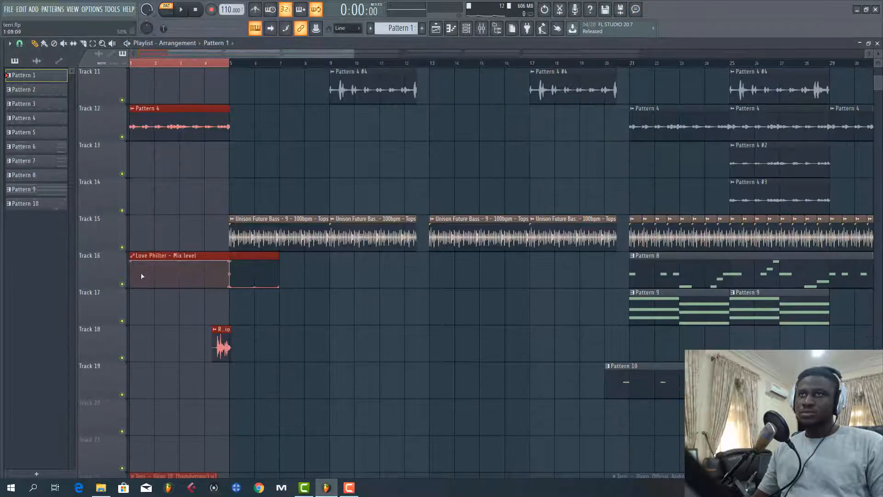
left_click(219, 66, "ctrl")
key("l")
key("space")
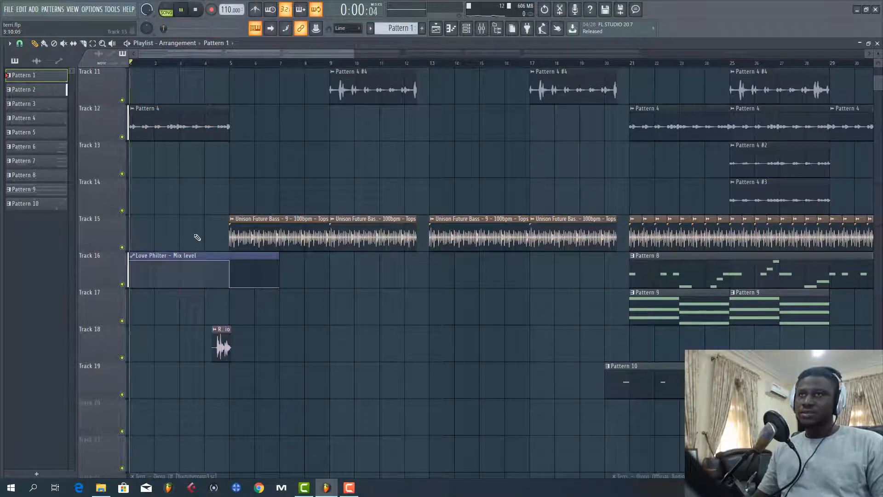
scroll(181, 258, "up", 1)
scroll(182, 254, "up", 1)
scroll(181, 257, "down", 3)
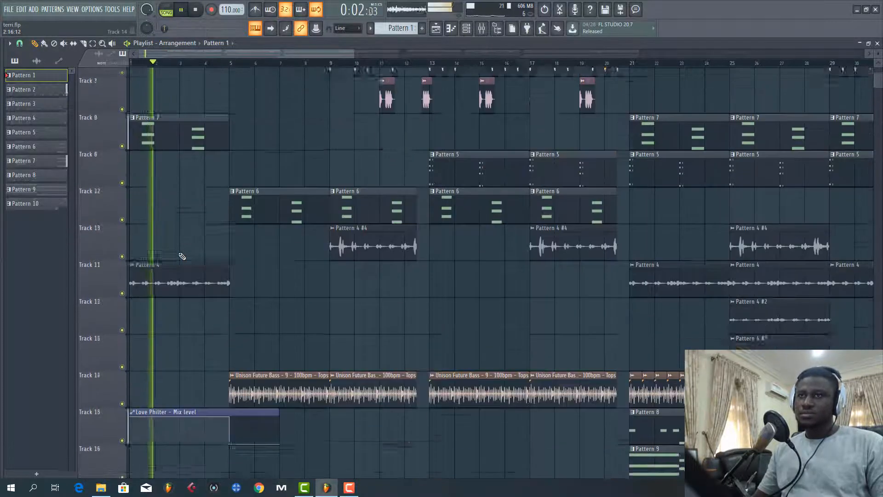
key("space")
Pick the Pattern 7 clip on Track 8, listen to it in pattern mode, and stop playback.
scroll(163, 140, "up", 5)
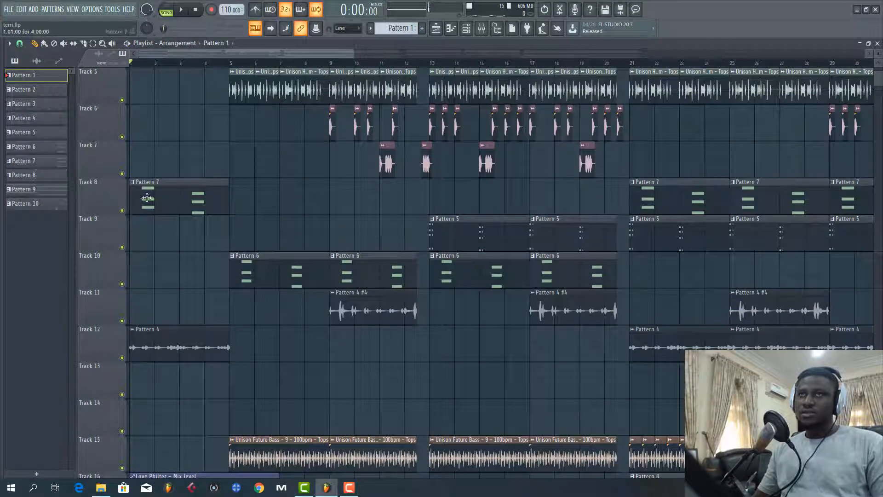
left_click(147, 198)
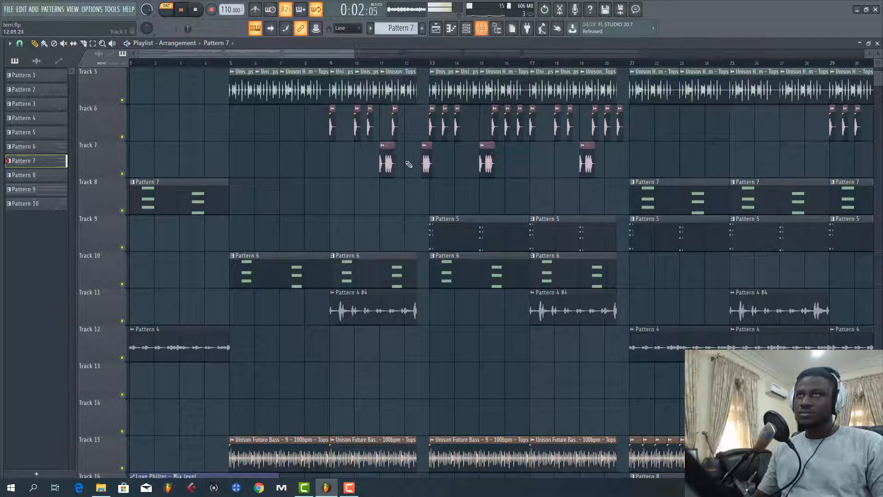
scroll(262, 220, "down", 5)
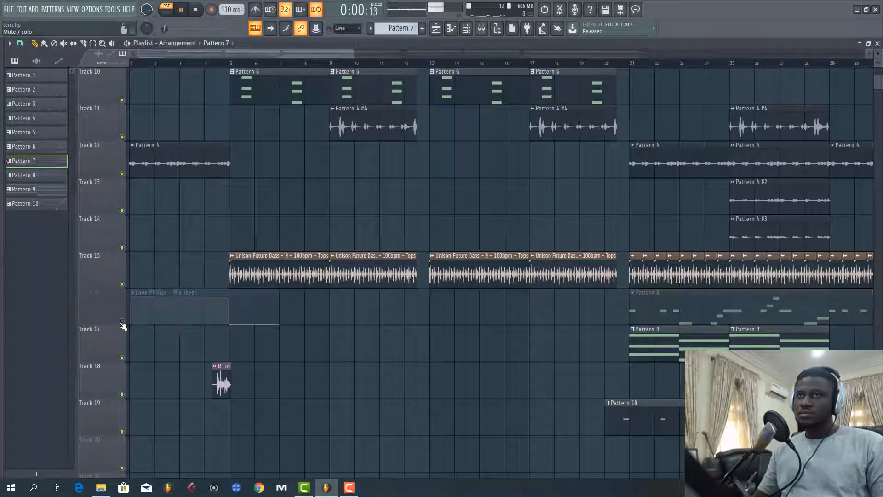
key("space")
Examine and audition Pattern 7's Absynth 5 #3 chords in the piano roll, and open that channel's instrument to check its preset.
scroll(184, 173, "up", 3)
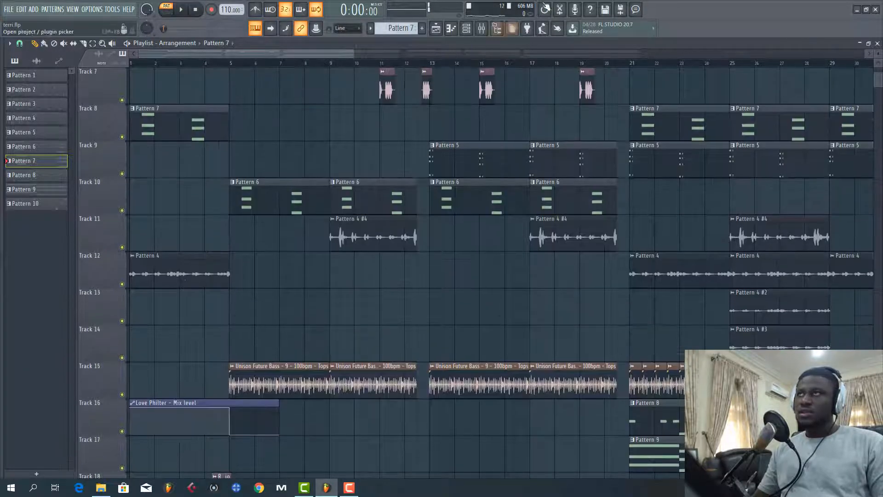
left_click(467, 29)
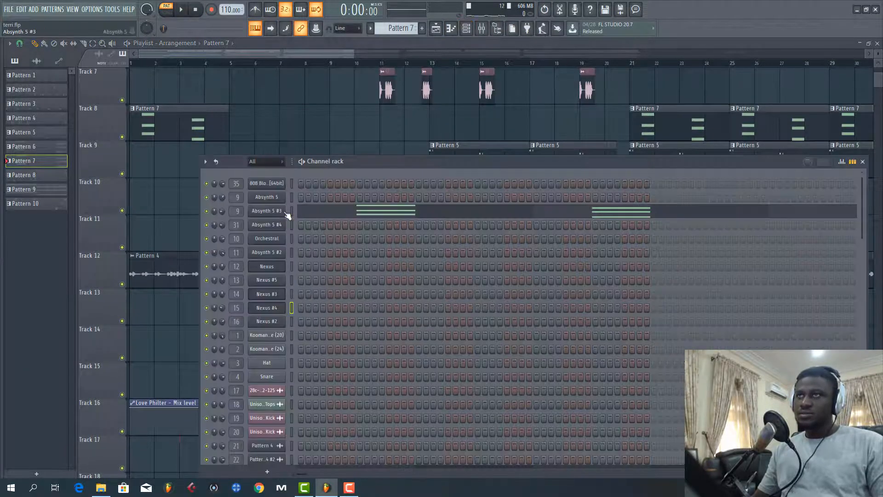
left_click(324, 215)
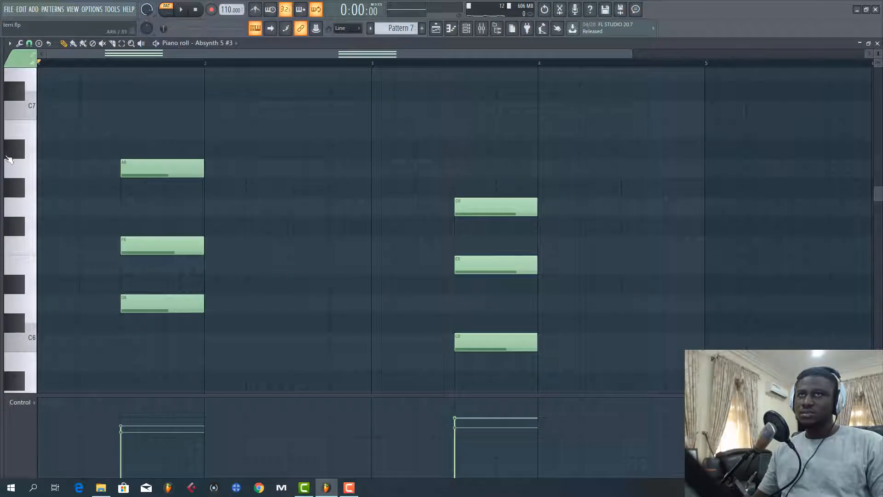
left_click_drag(9, 161, 28, 270)
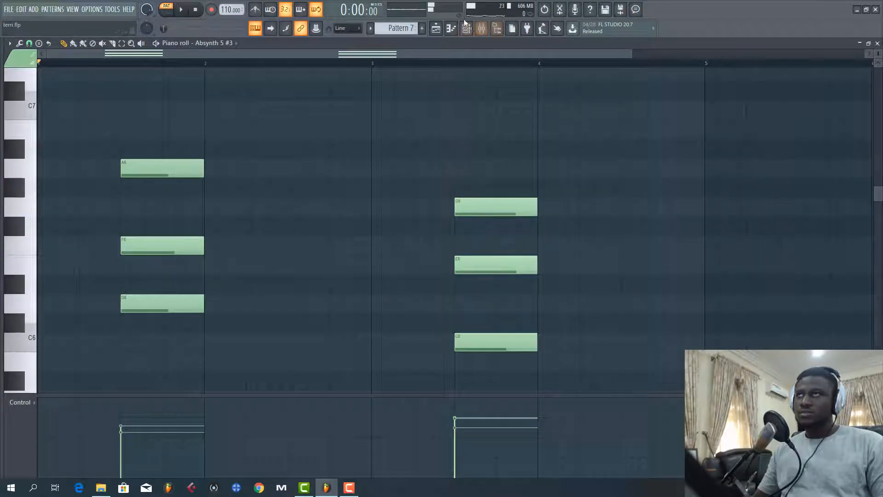
key("F6")
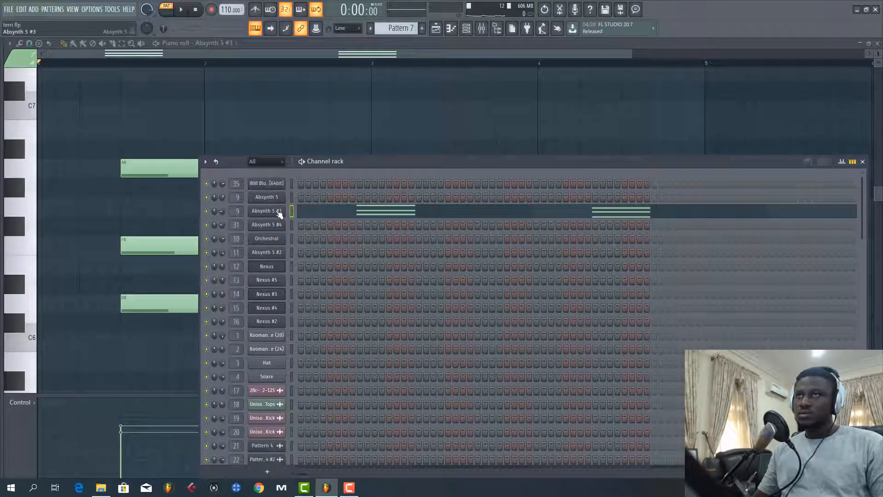
left_click(278, 211)
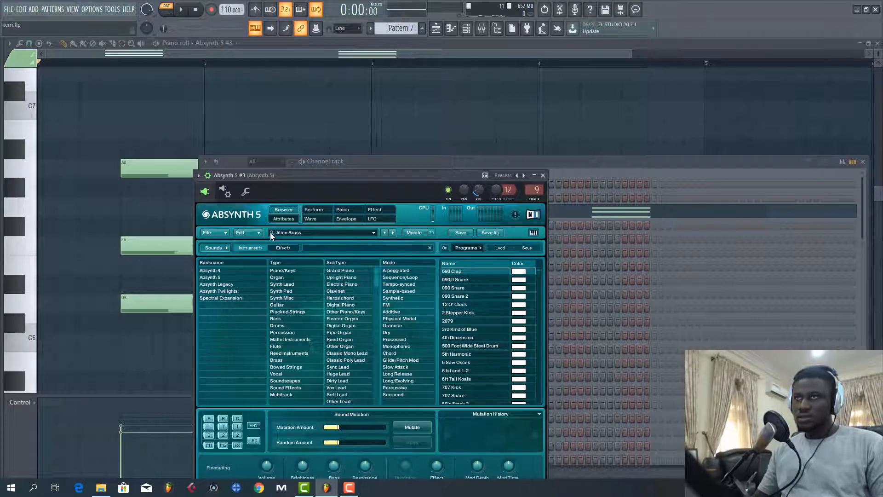
Return from the Absynth plugin to the channel rack, audition Pattern 7's Absynth 5 #3 chords, and stop playback.
left_click(583, 179)
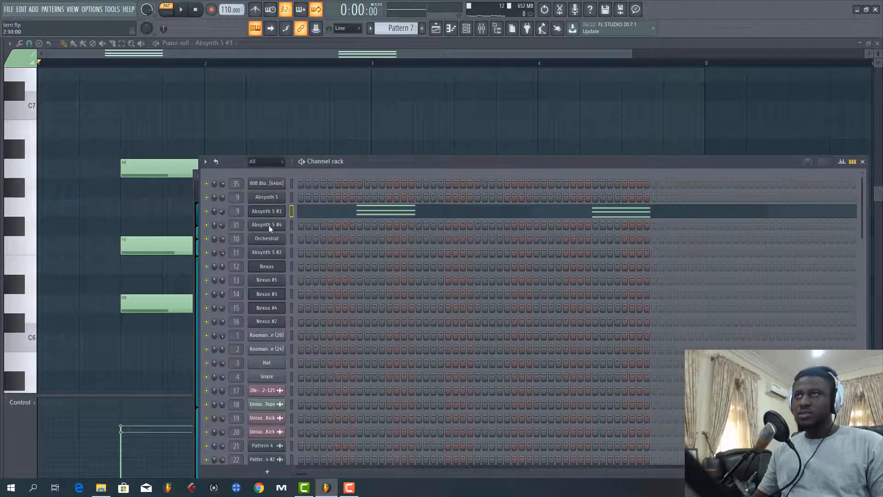
key("space")
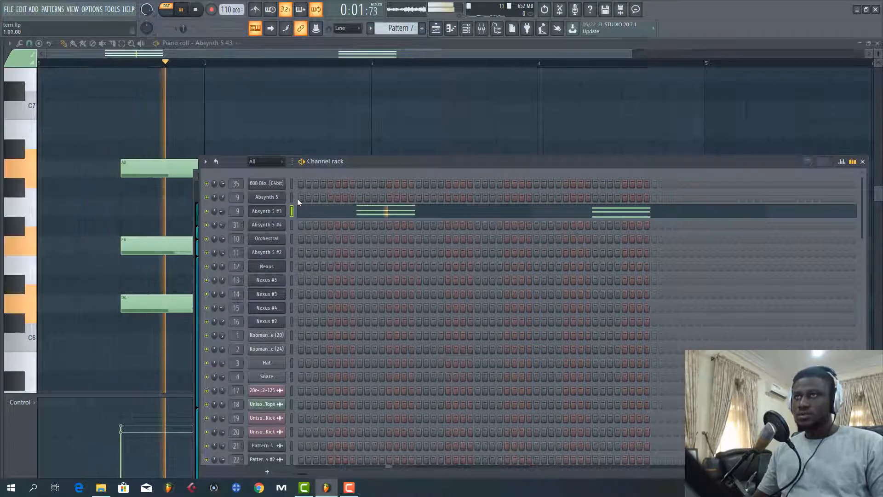
key("space")
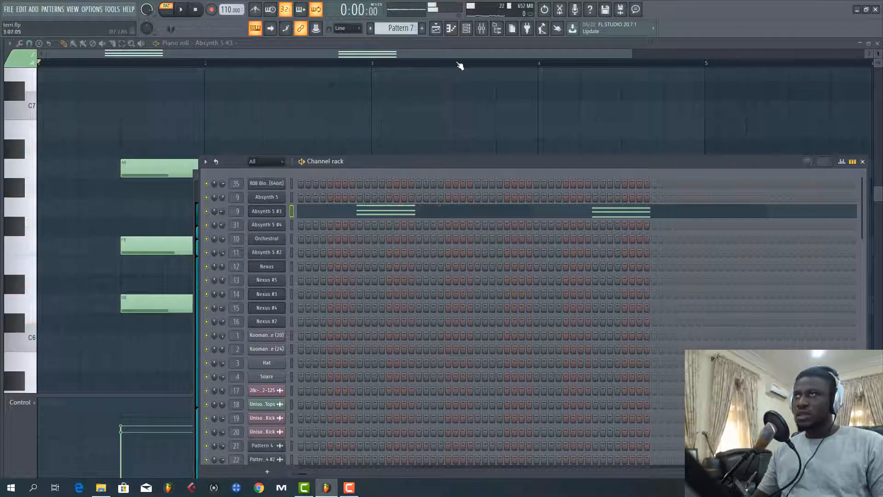
Examine the Radio fcx master mixer track's Fruity Love Philter slot, audition Pattern 7 through it, stop playback, and bring the mixer back up.
left_click(482, 29)
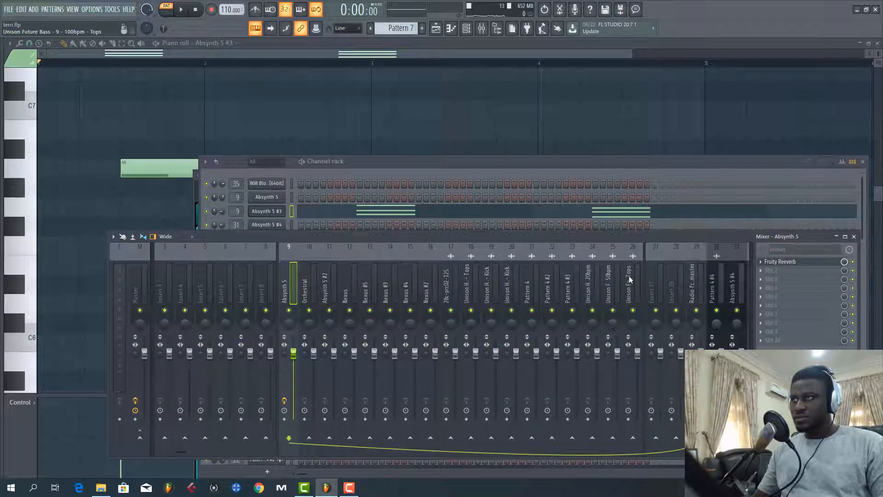
scroll(628, 276, "down", 6)
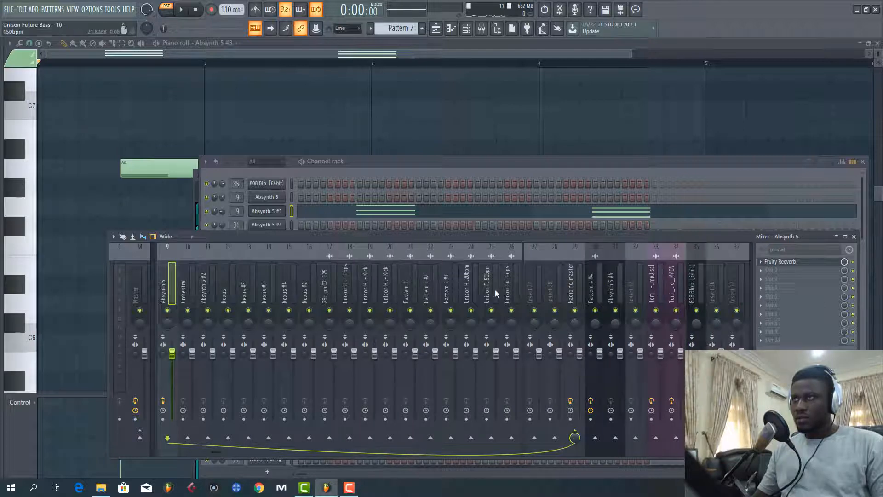
left_click(570, 288)
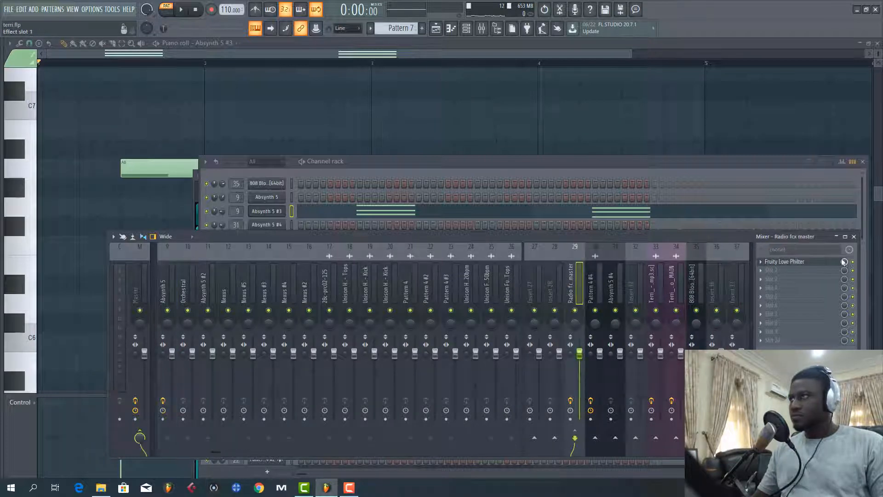
key("space")
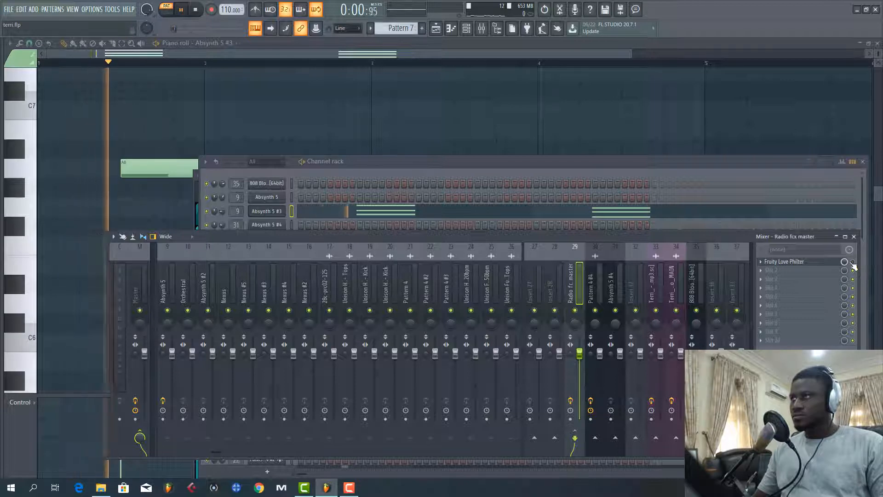
left_click(393, 55)
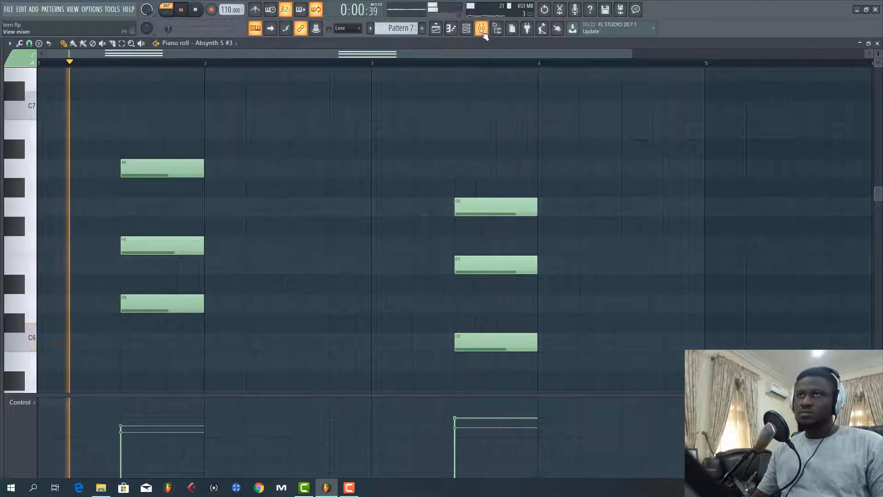
key("space")
key("F9")
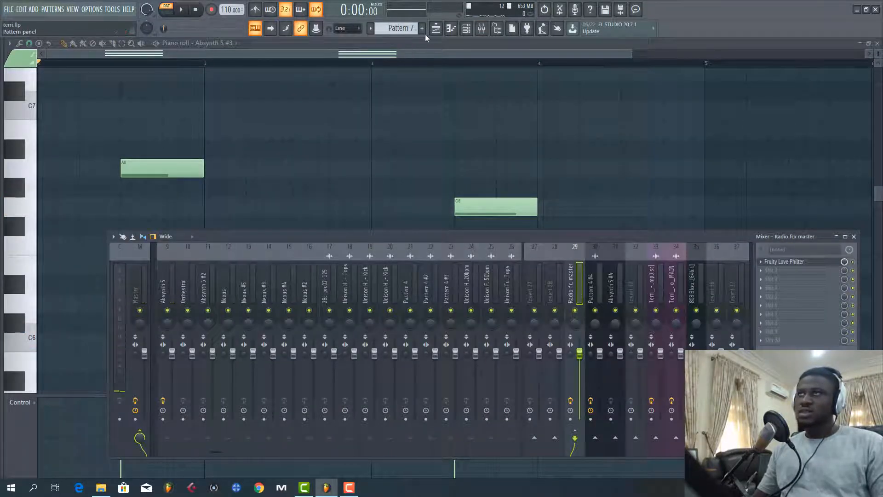
Return to the playlist, switch to song mode, and place the playback position at bar 5.
left_click(436, 28)
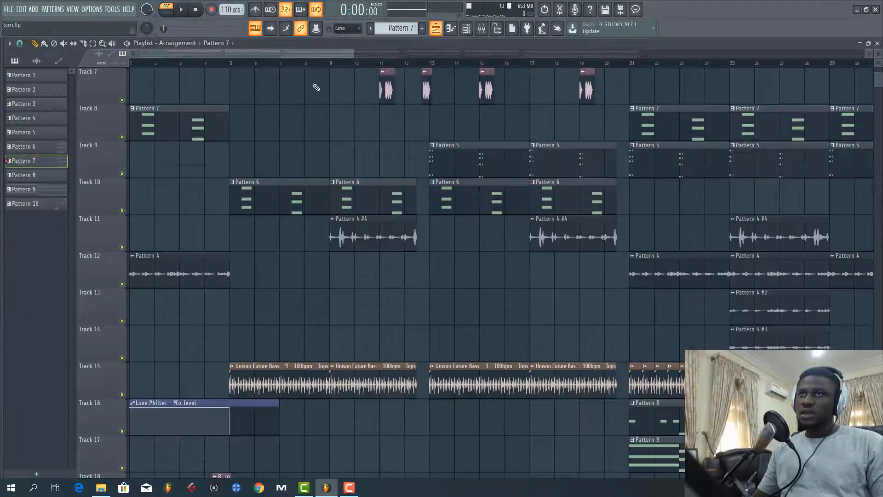
scroll(178, 168, "down", 3)
double_click(146, 160)
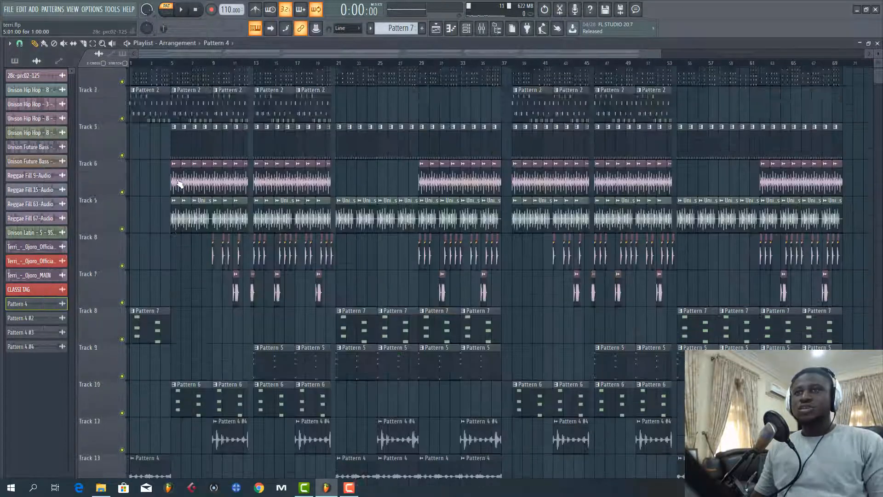
scroll(184, 285, "up", 2)
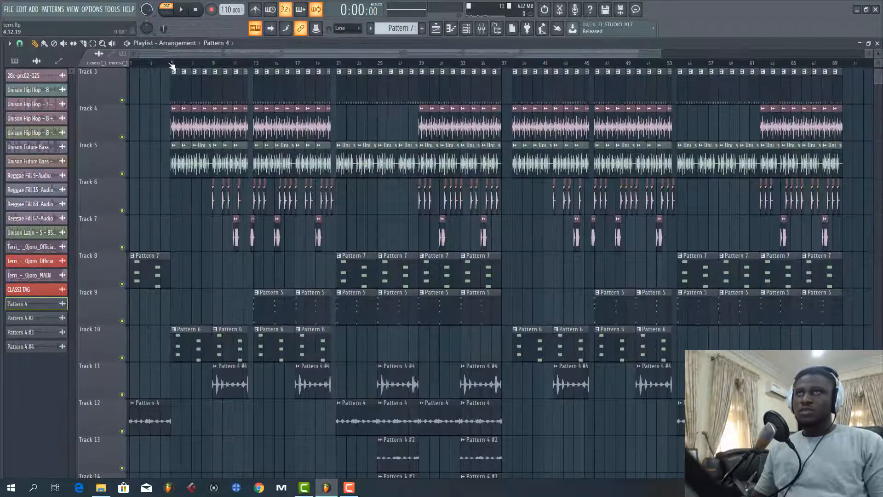
left_click(172, 63)
scroll(172, 63, "up", 3)
scroll(173, 119, "up", 2)
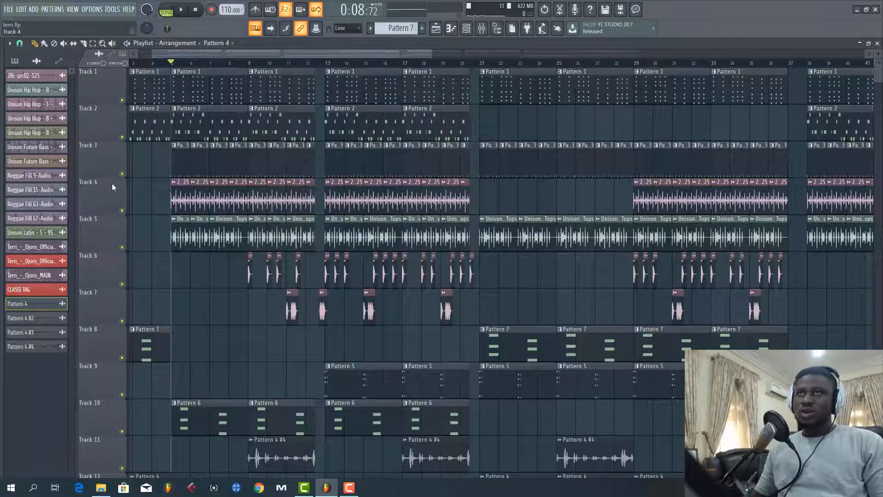
Isolate Track 3 with Track 16 kept active, play the arrangement from bar 5, and stop.
scroll(129, 179, "down", 10)
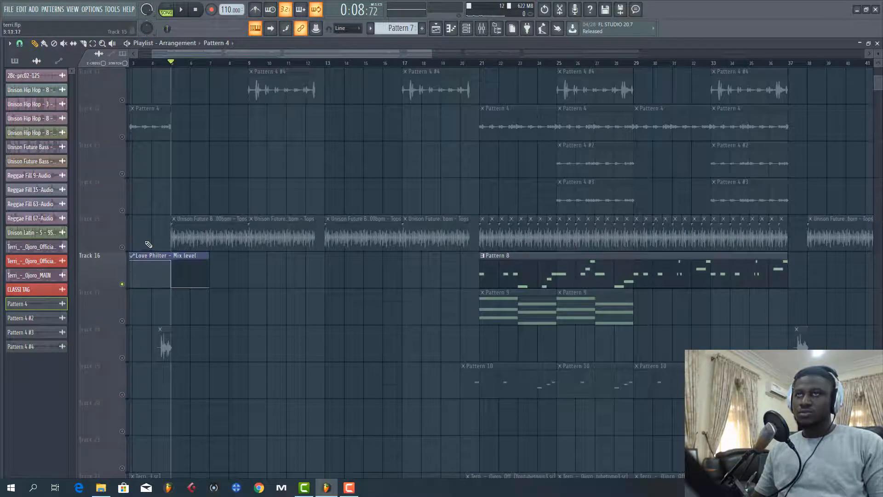
scroll(123, 283, "up", 10)
key("space")
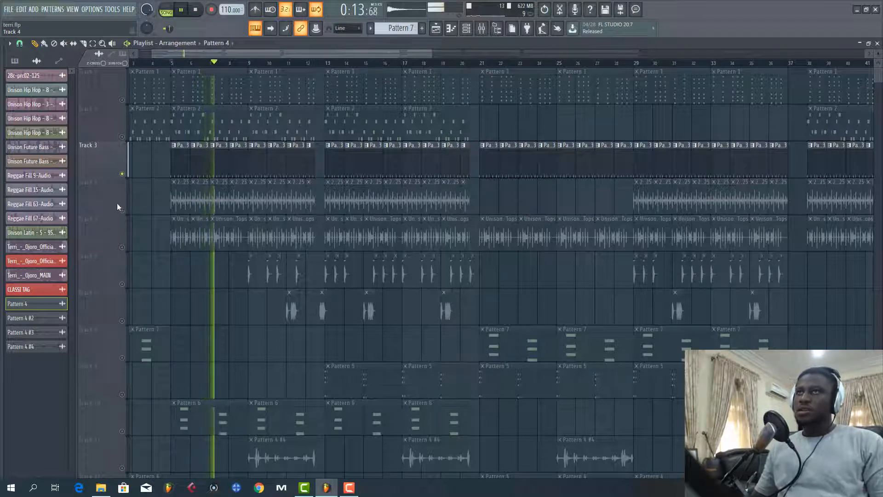
key("space")
Unmute Track 4, audition it with Track 3, and check the 28c-prc02-125 sample's channel settings before closing them.
left_click(122, 211)
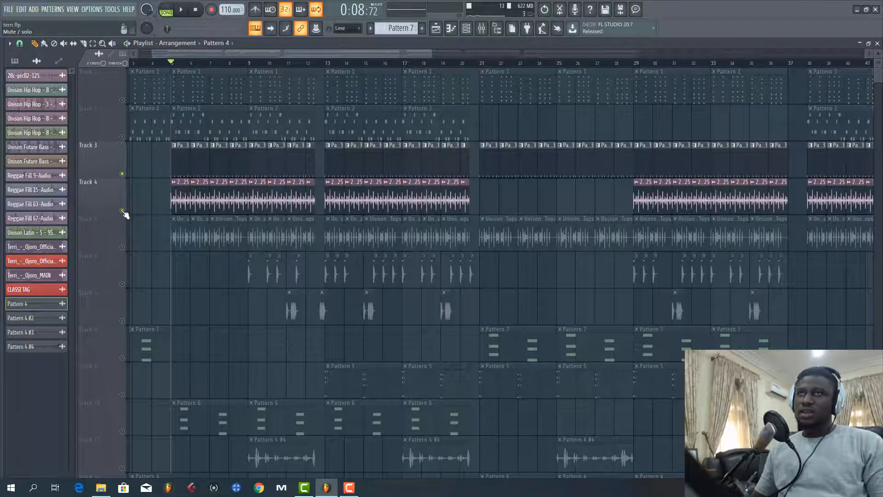
key("space")
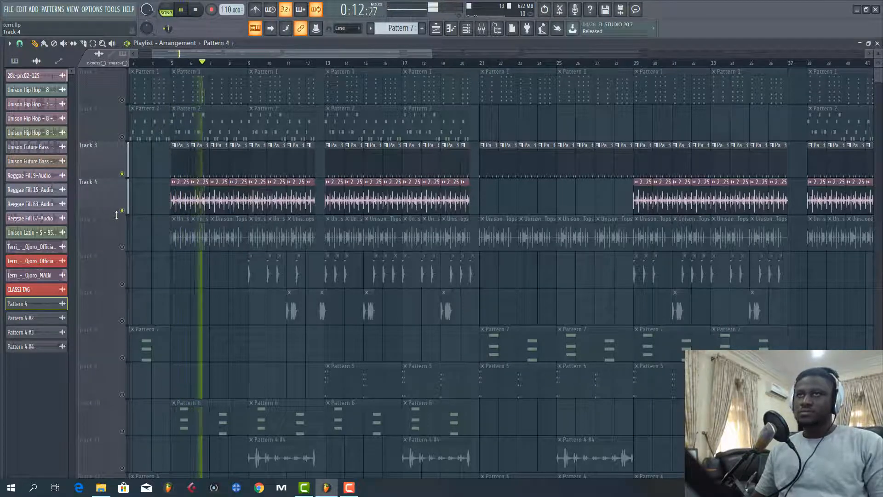
key("space")
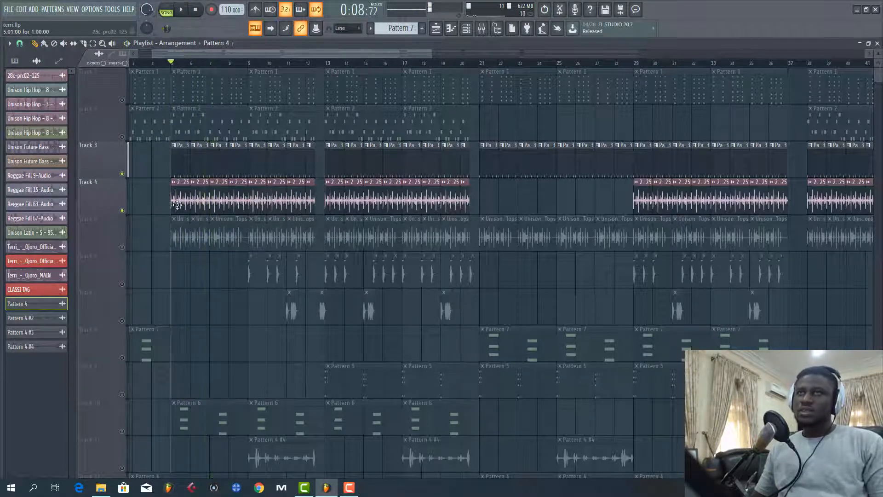
left_click(28, 75)
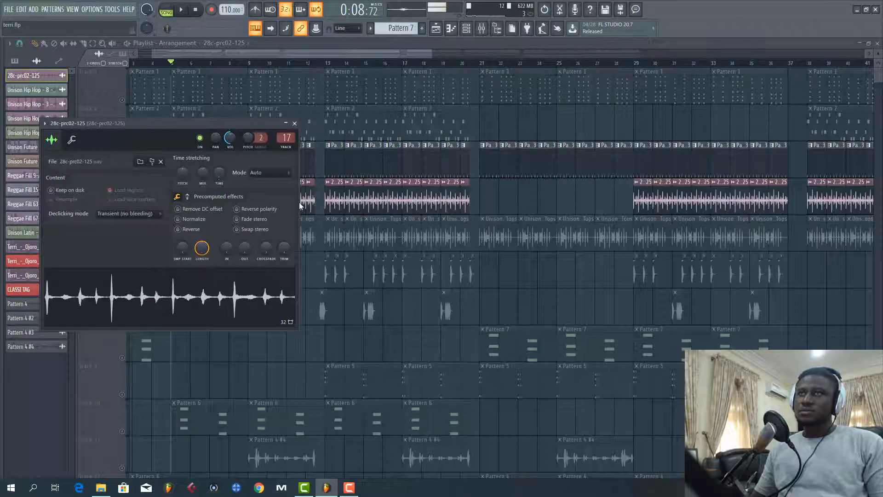
key("Escape")
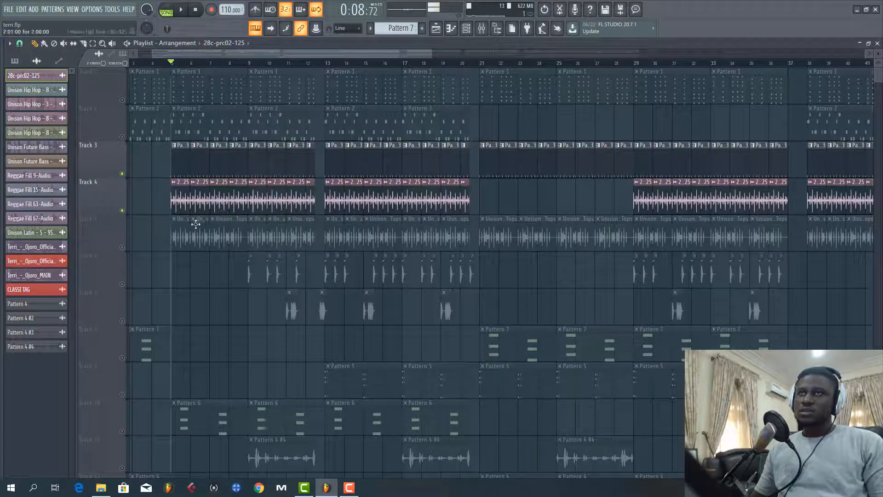
Unmute Track 5, play it from bar 5, open its Unison Hip Hop - 8 - 120bpm - Tops sample, and stop playback.
left_click(122, 247)
key("space")
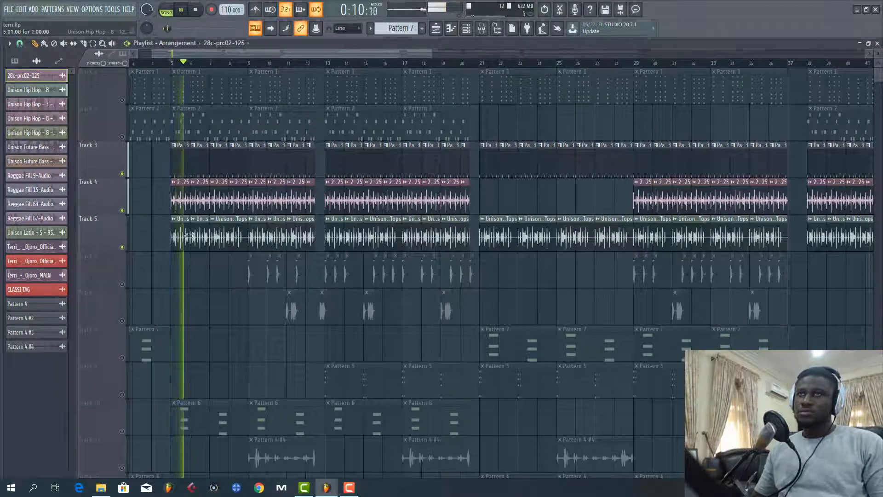
double_click(214, 229)
key("space")
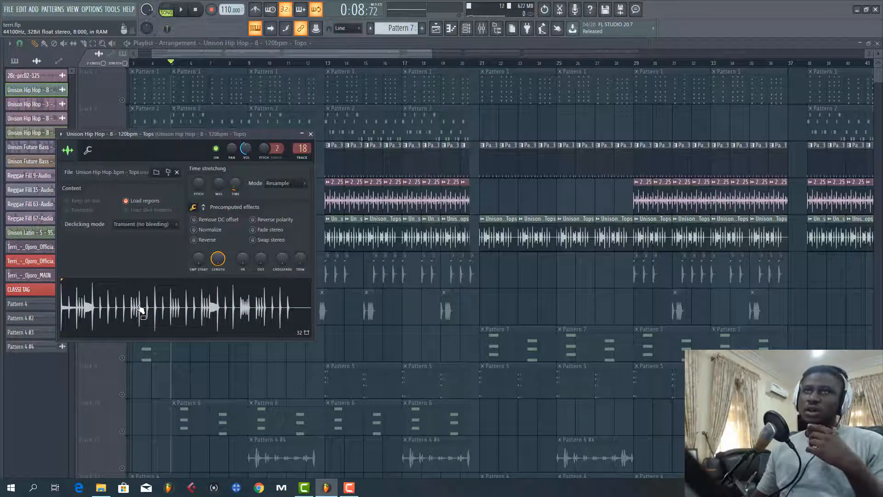
Examine the Unison Hip Hop Tops sample's channel settings, close them, and replay Tracks 3 to 5 together.
left_click(87, 150)
left_click(67, 150)
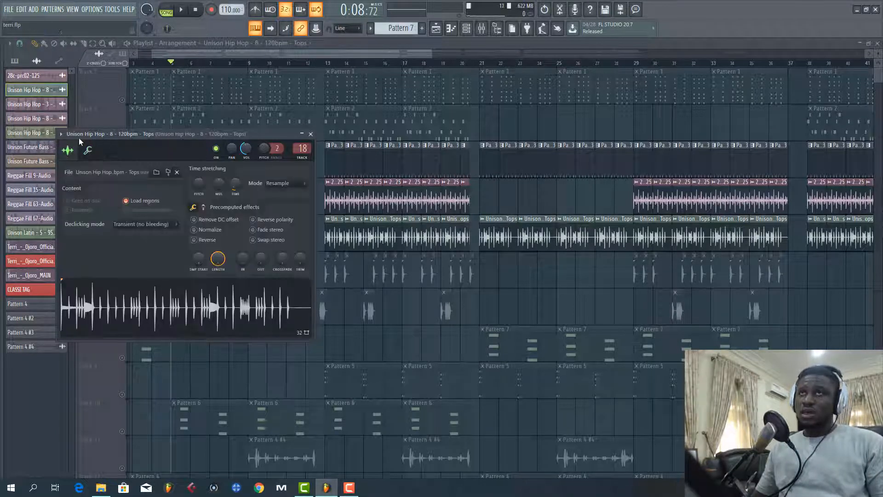
left_click_drag(89, 138, 367, 182)
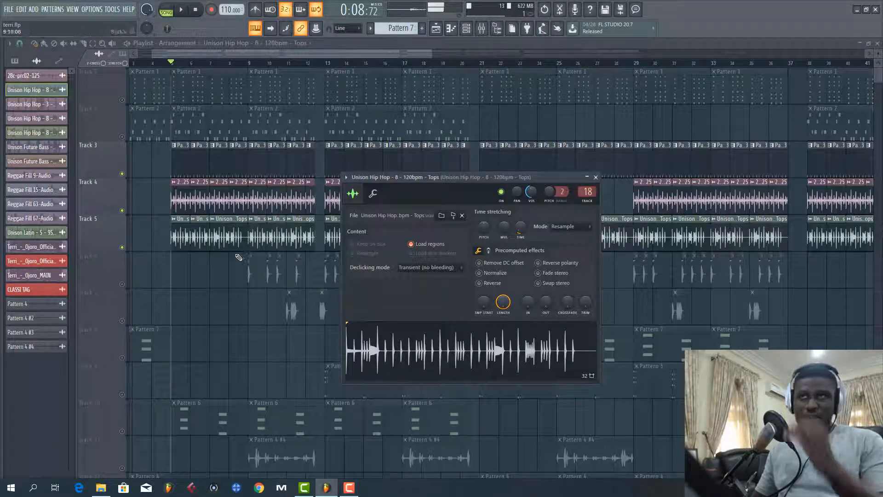
left_click(211, 239)
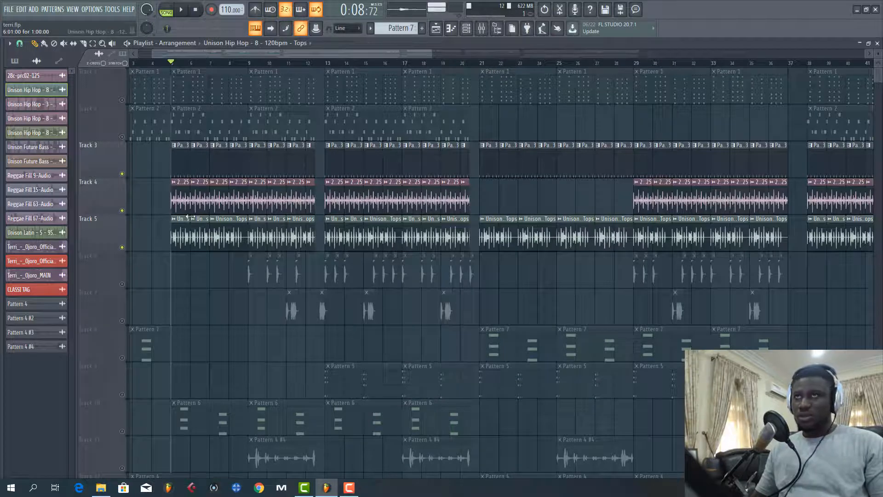
key("space")
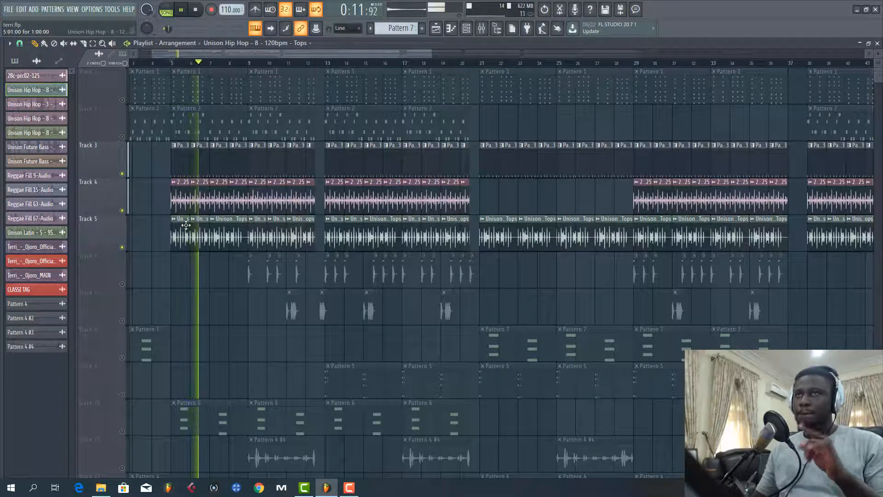
key("space")
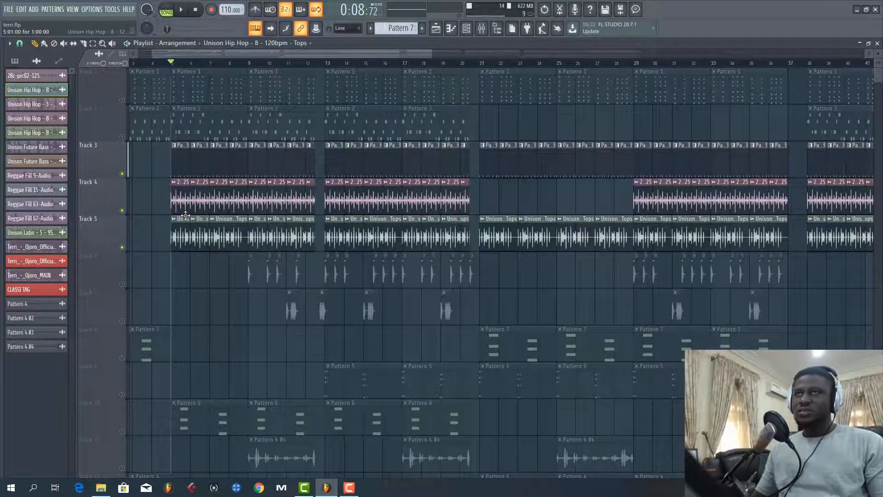
Unmute Tracks 10, 2 and 1, play them with the percussion loops from bar 5, and stop.
scroll(184, 211, "down", 3)
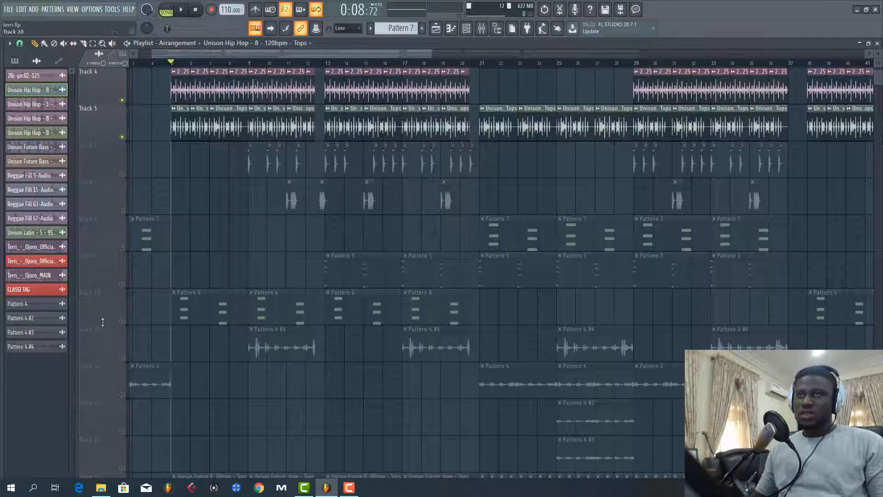
scroll(125, 322, "up", 3)
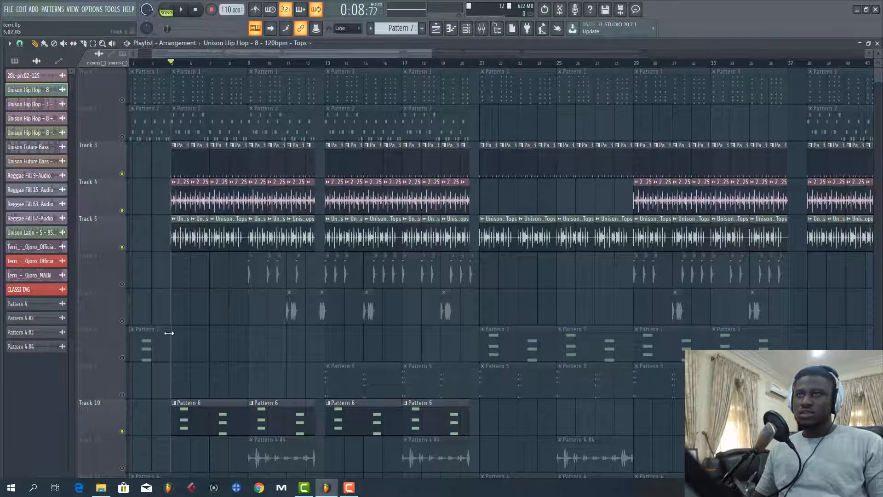
left_click(122, 137)
left_click(122, 100)
key("space")
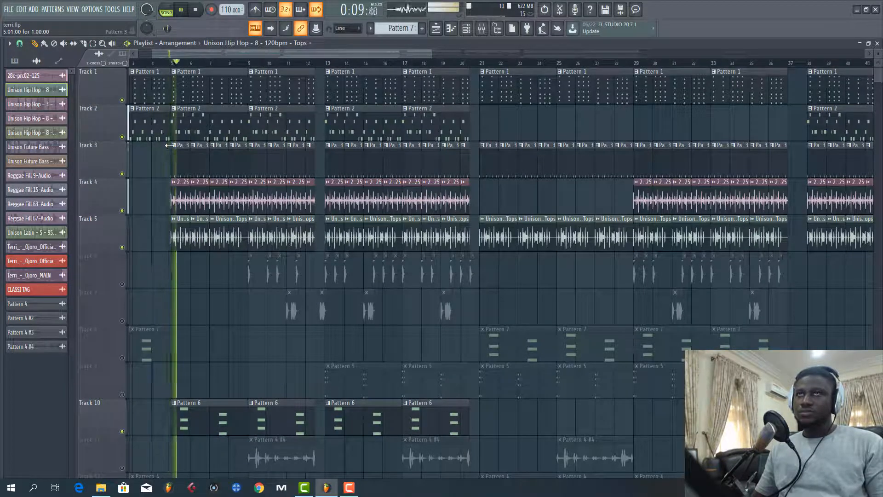
key("space")
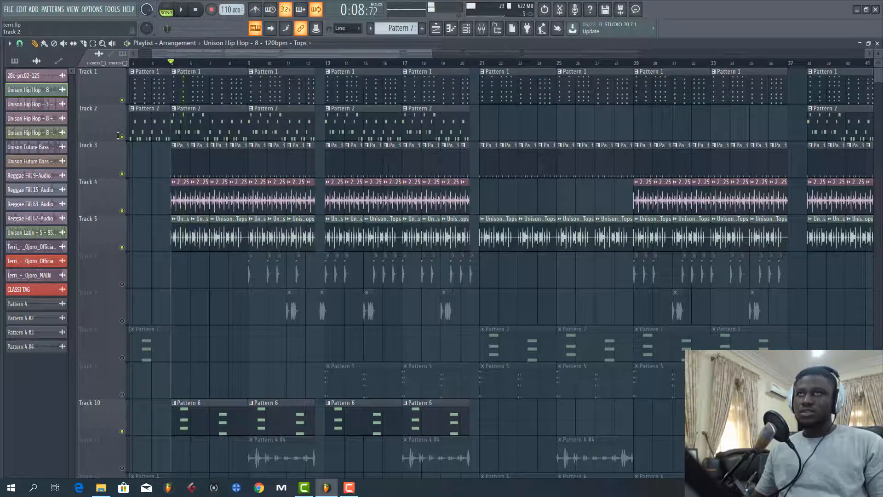
Mute Track 2 and play the remaining active tracks again from bar 5.
left_click(122, 136)
key("space")
scroll(177, 166, "down", 2)
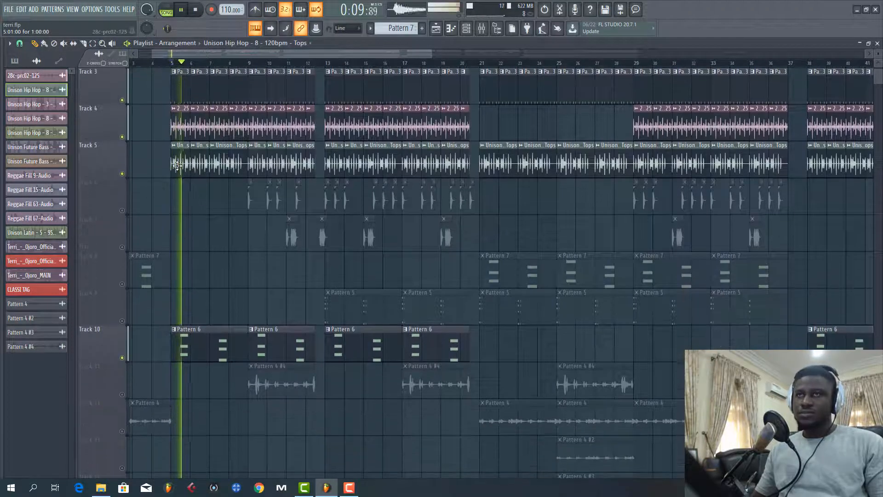
scroll(156, 309, "down", 5)
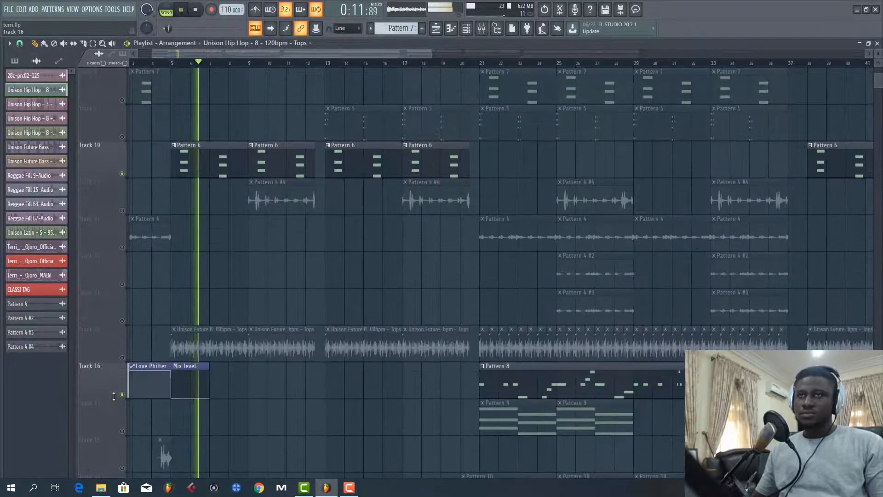
Unmute Track 15, stop playback, and open its Unison Future Bass - 9 - 100bpm - Tops sample's channel settings.
left_click(123, 358)
key("space")
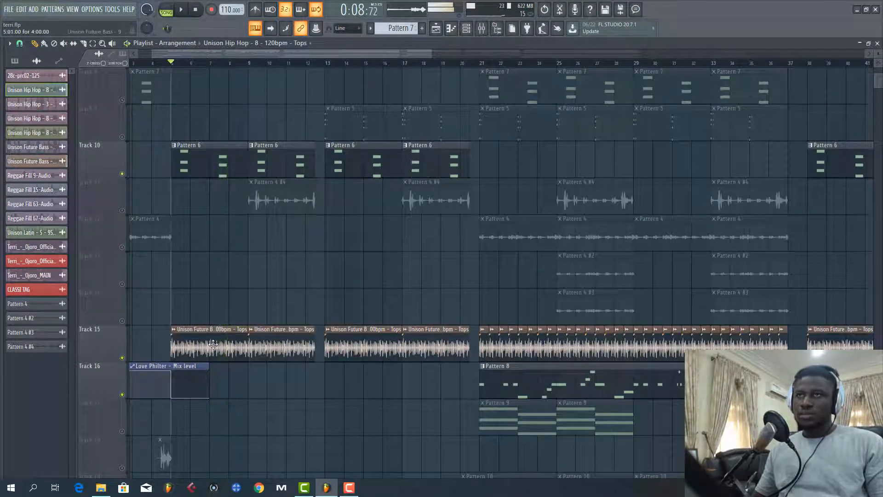
double_click(179, 337)
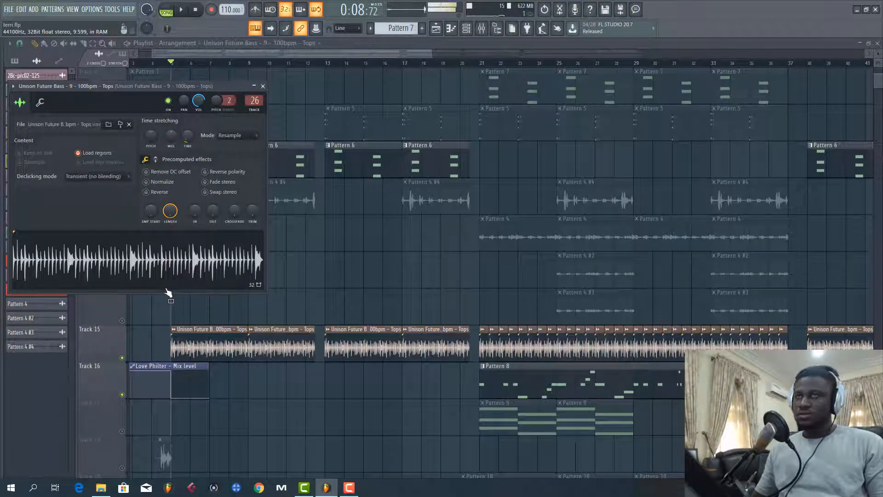
Close the Unison Future Bass Tops sample's channel settings, play the active tracks from bar 5, and stop.
double_click(185, 346)
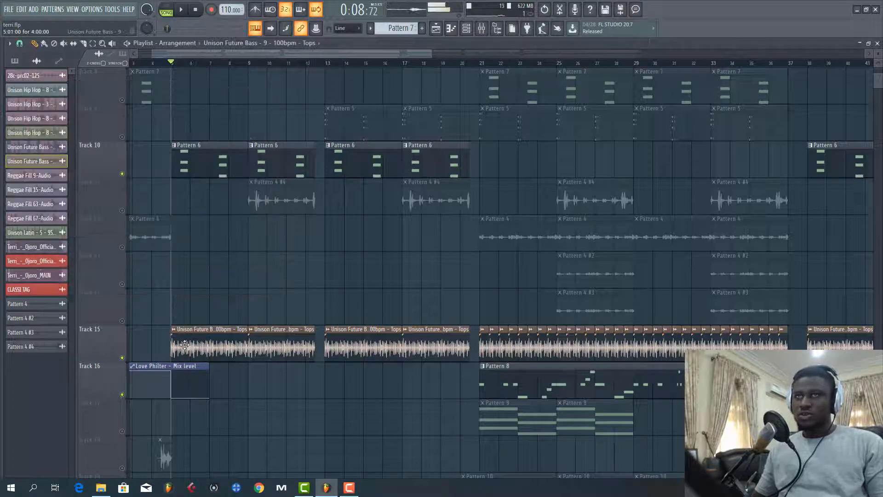
key("space")
scroll(185, 345, "up", 2)
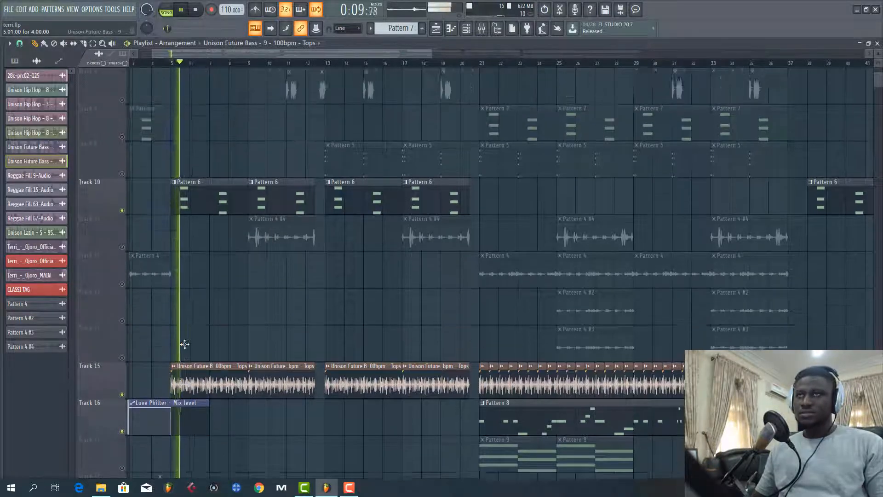
scroll(184, 345, "up", 3)
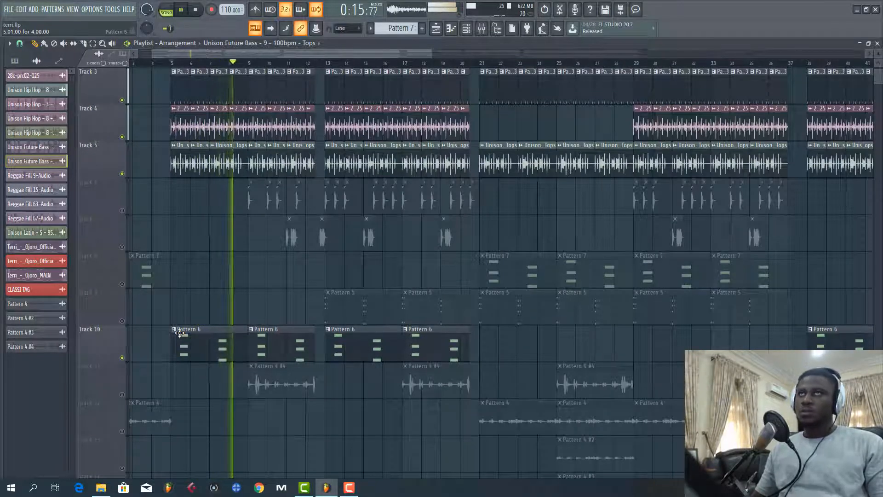
scroll(179, 332, "up", 2)
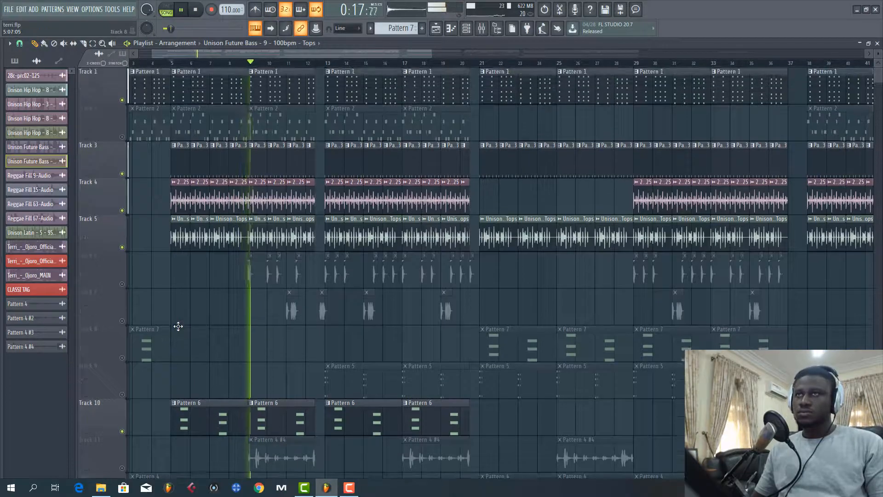
key("space")
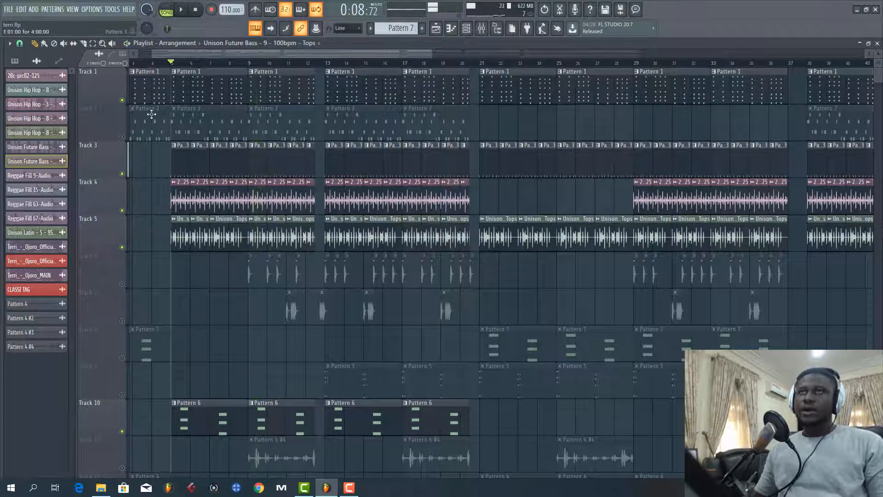
Unmute Track 2, play the arrangement while examining Pattern 2's Nexus #2 notes in the piano roll, and return to the stopped playlist.
left_click(122, 137)
key("space")
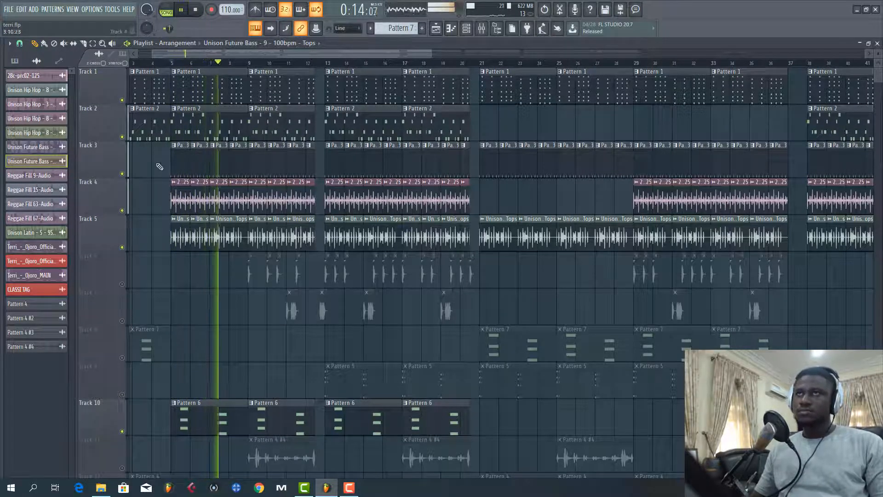
double_click(186, 122)
scroll(236, 181, "down", 5)
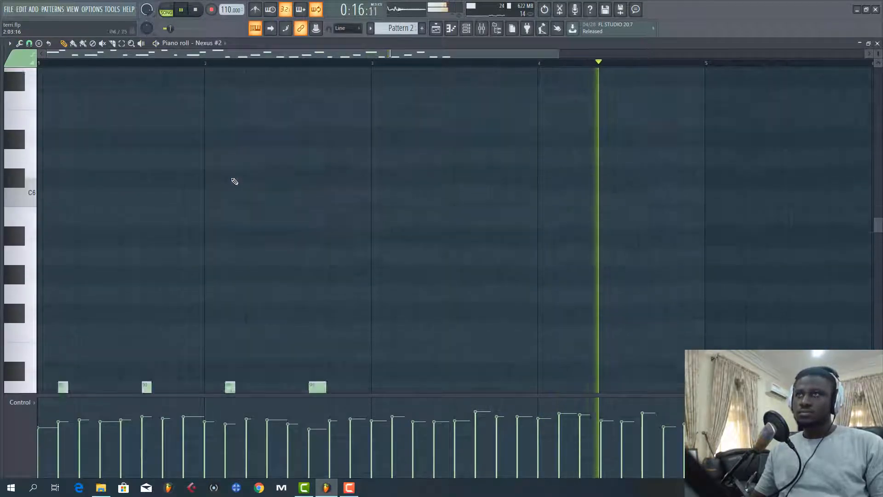
scroll(235, 181, "down", 6)
scroll(226, 188, "up", 4)
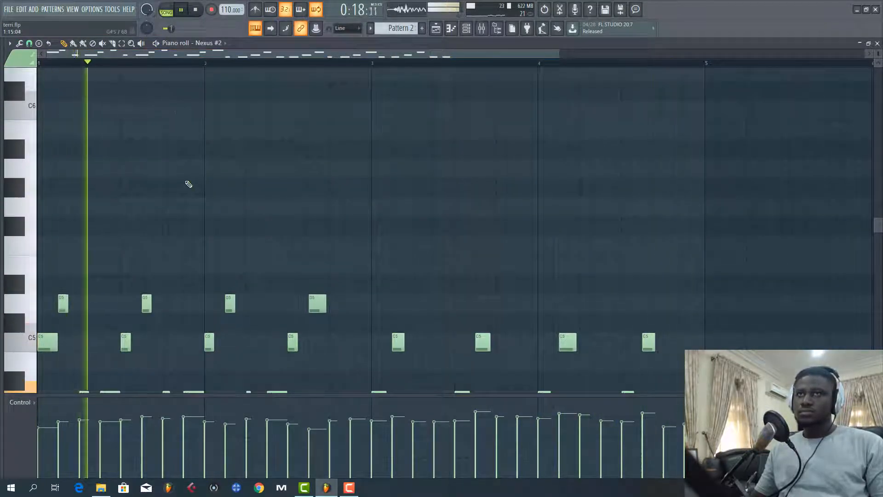
scroll(189, 184, "down", 3)
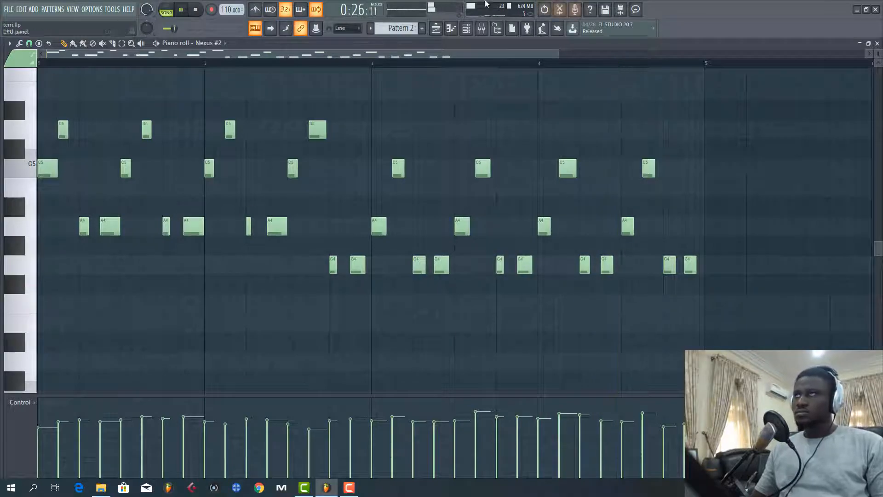
key("F5")
key("space")
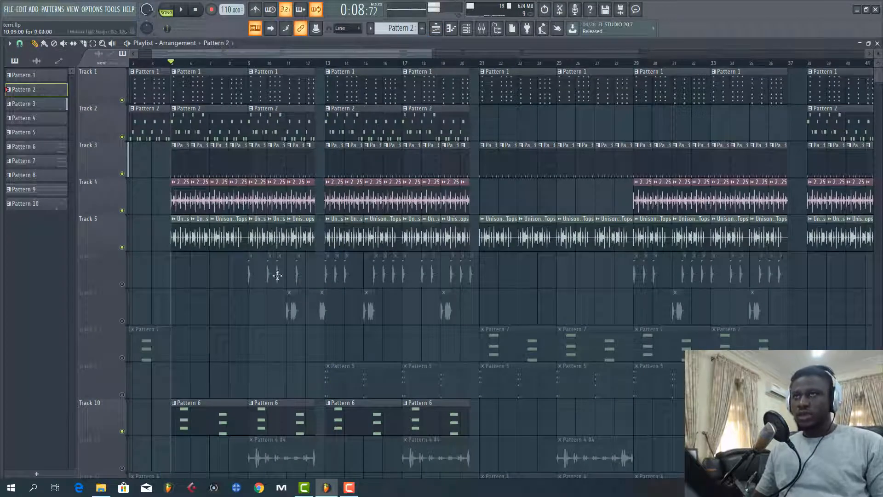
Unmute Track 11, inspect the Pattern 4 #4 audio clip's channel settings, and close them.
scroll(277, 275, "down", 8)
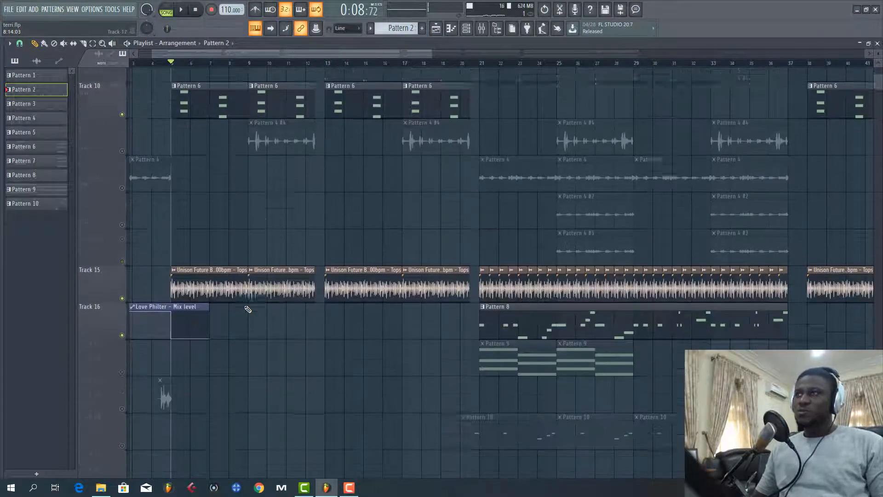
scroll(248, 310, "up", 2)
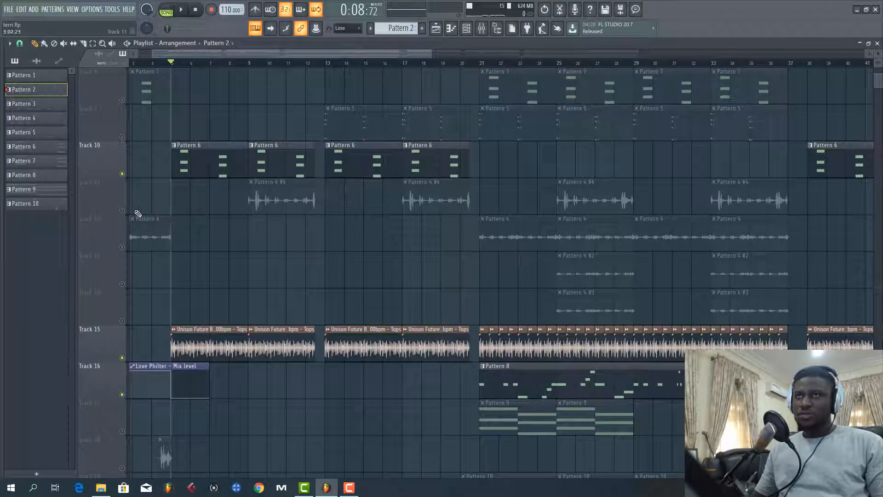
left_click(122, 210)
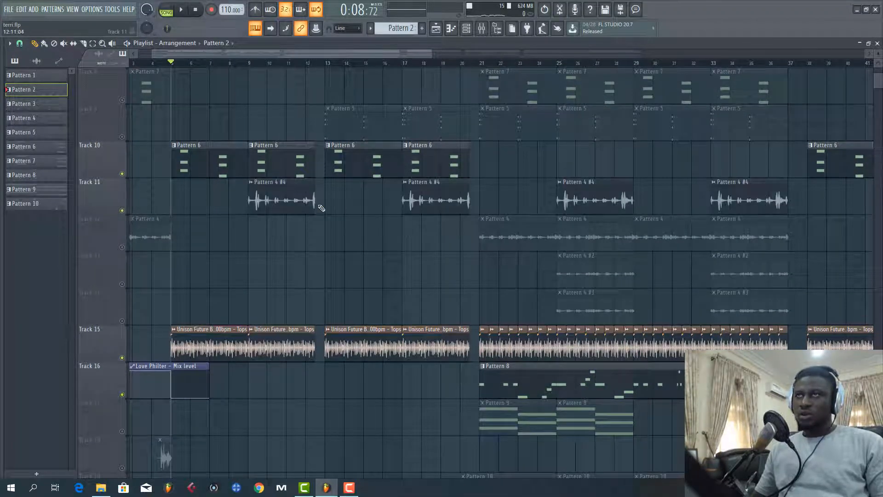
double_click(305, 206)
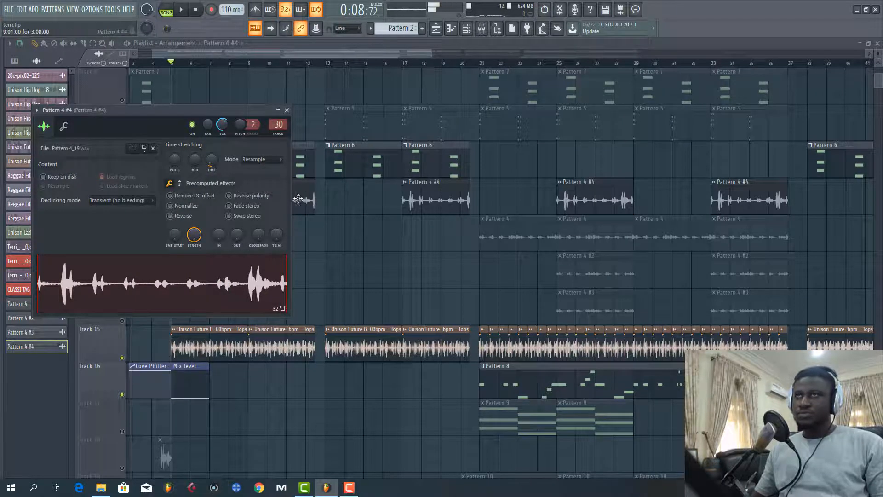
key("Escape")
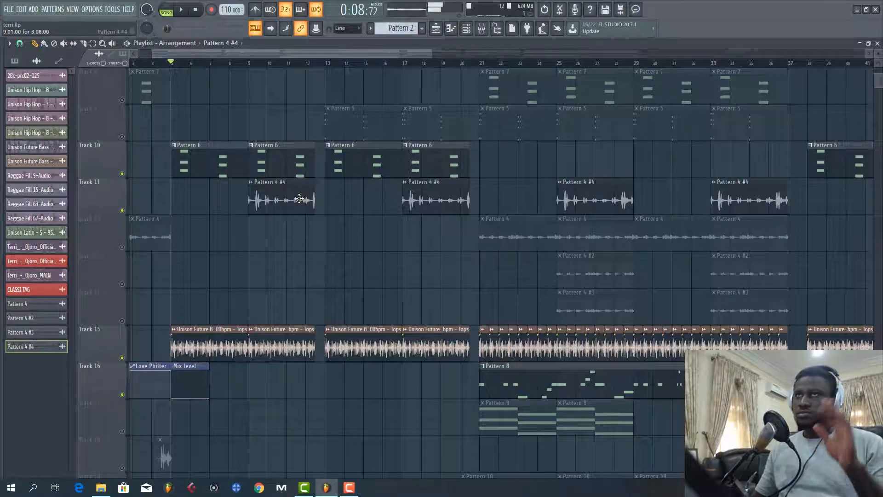
Play the arrangement from bar 5 through the Pattern 4 #4 clip on Track 11, and stop.
scroll(251, 105, "up", 7)
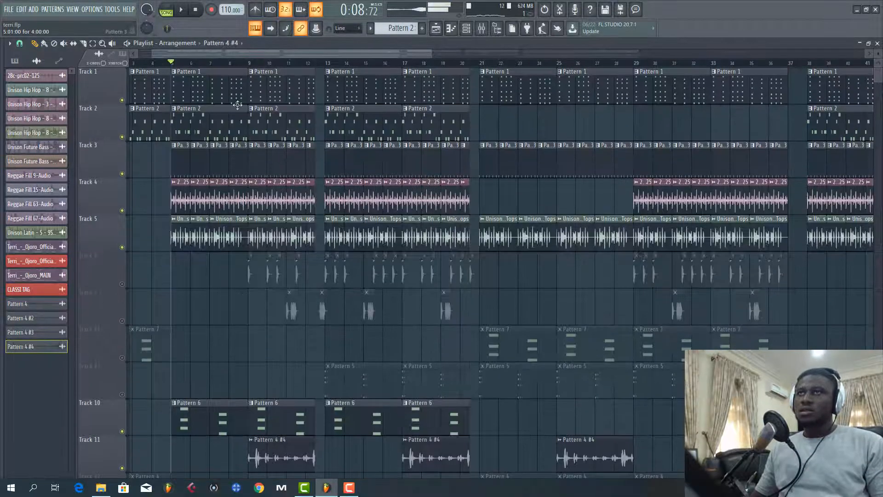
scroll(273, 319, "down", 4)
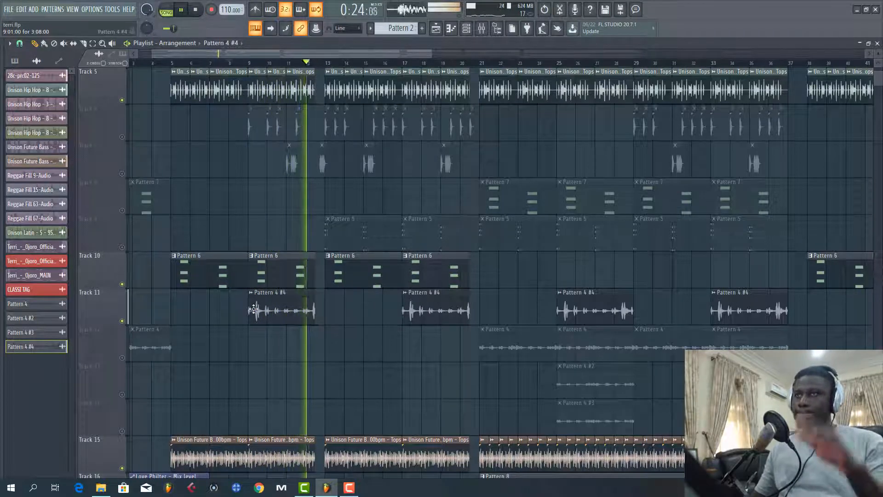
key("space")
Unmute Track 9, select Pattern 5, and play it briefly on its own in pattern mode.
scroll(145, 337, "up", 2)
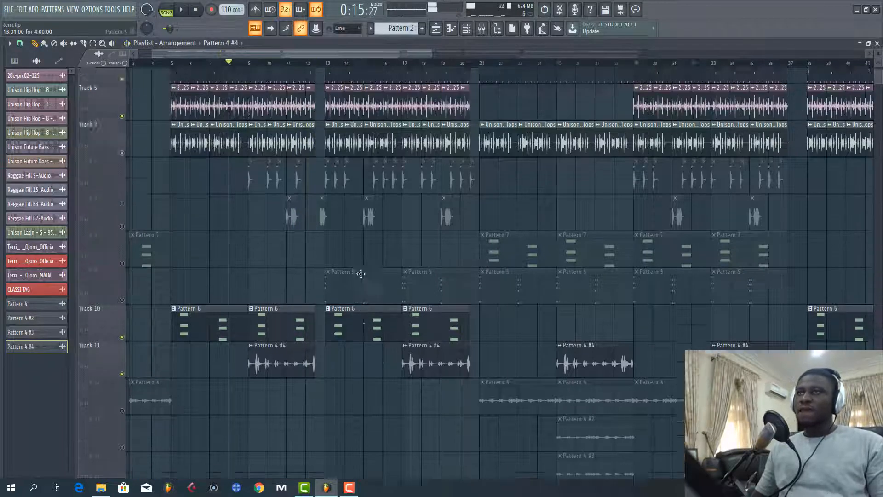
left_click(122, 320)
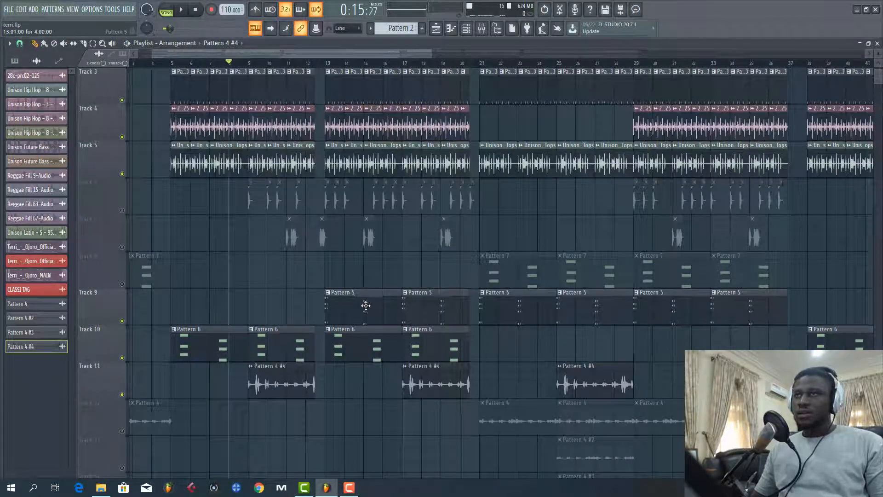
left_click(365, 305)
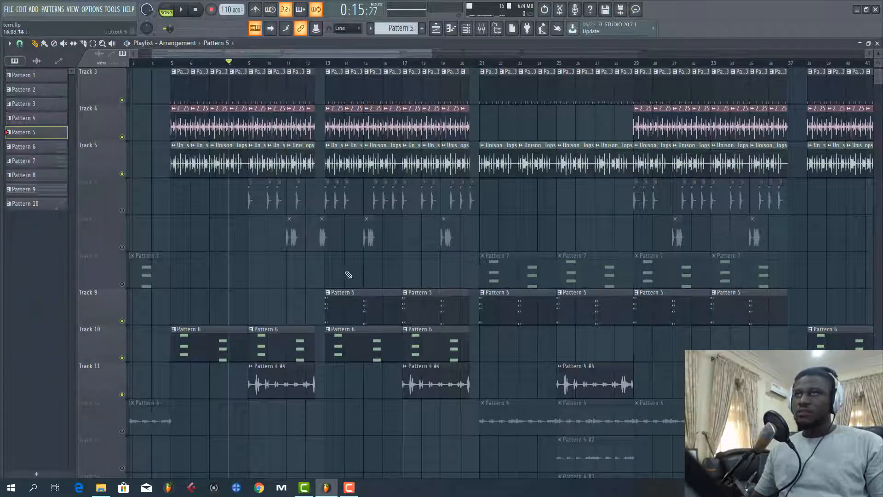
left_click(166, 9)
key("space")
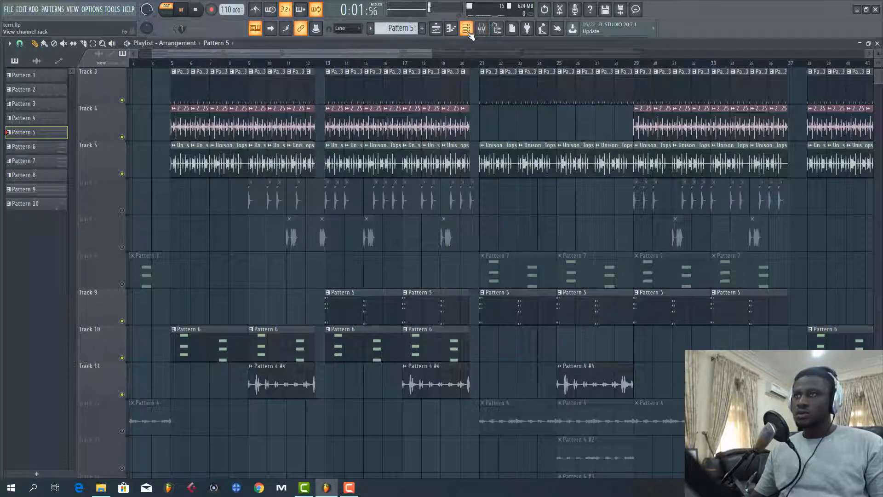
key("space")
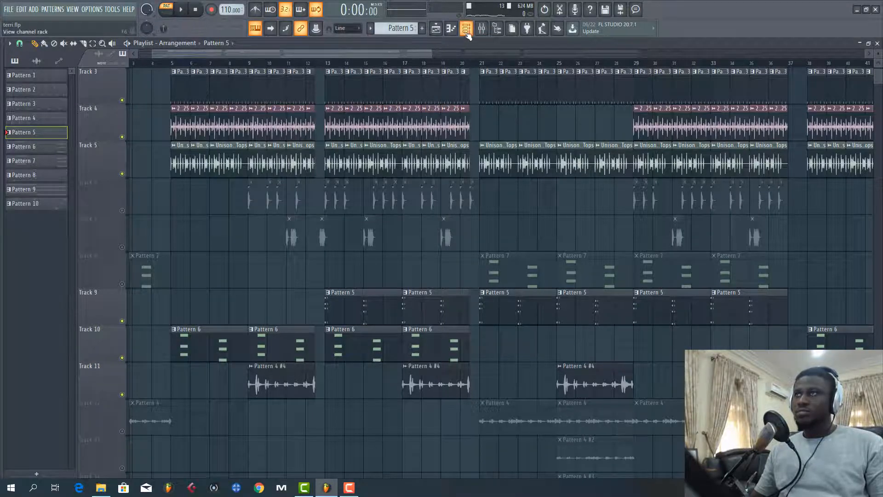
View Pattern 5's Absynth 5 Bell Transient preset, examine its chord notes in the piano roll during playback, and stop.
left_click(463, 35)
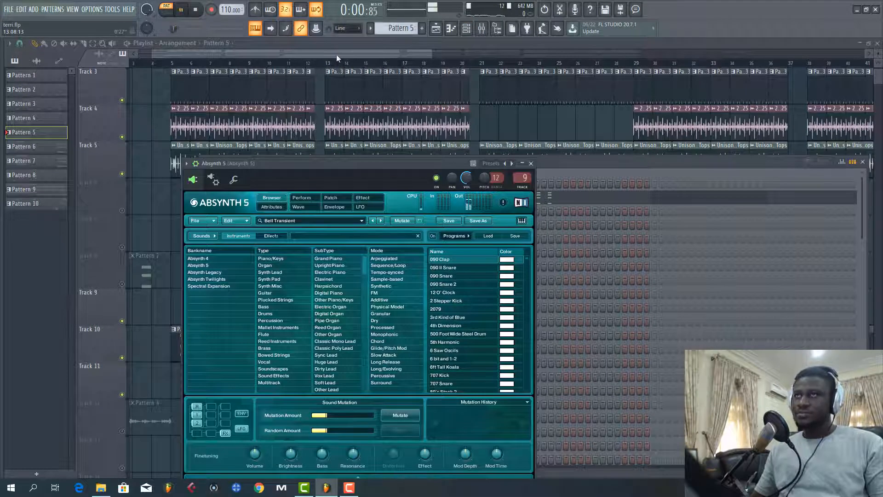
left_click(590, 200)
scroll(494, 227, "up", 8)
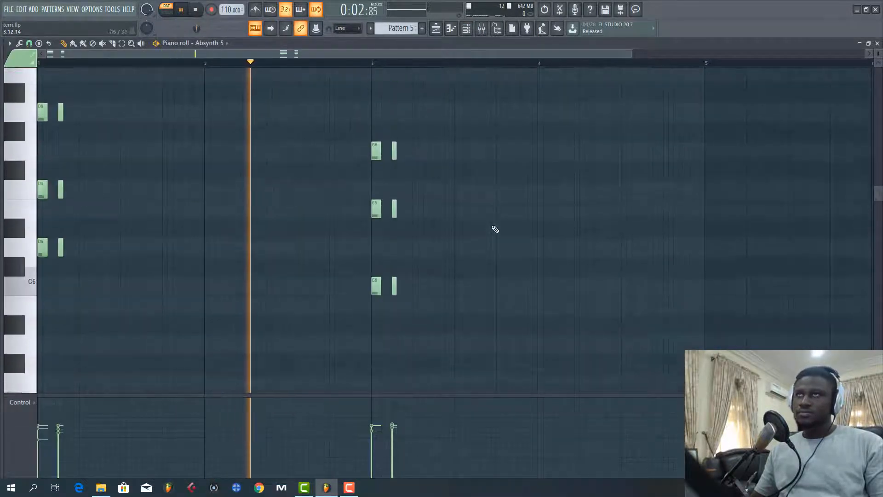
scroll(376, 65, "down", 2)
scroll(403, 202, "down", 5)
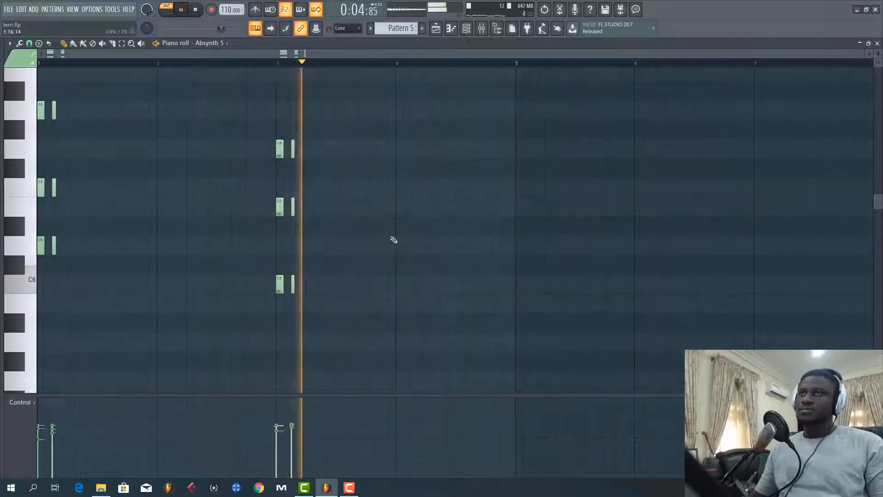
scroll(313, 253, "up", 1)
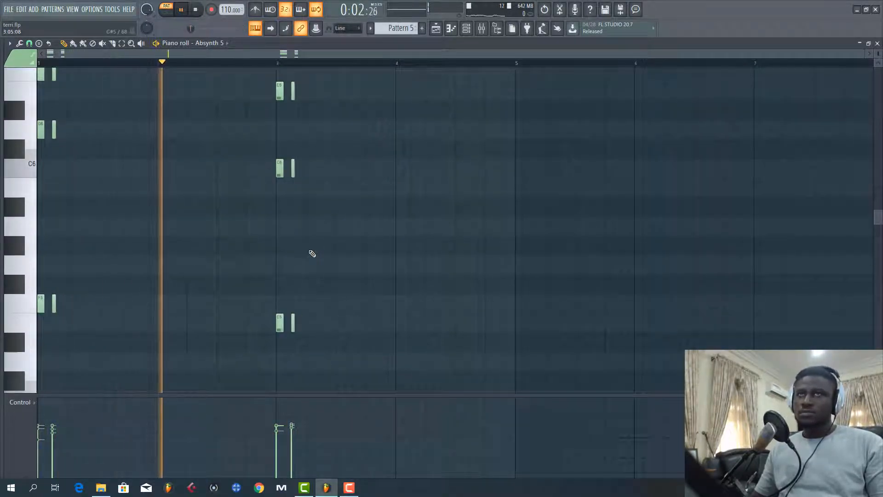
scroll(313, 254, "up", 3)
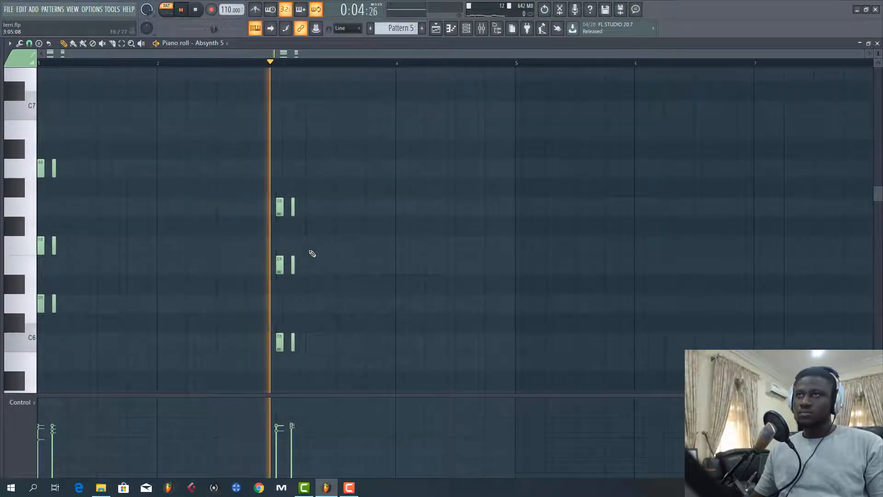
scroll(317, 239, "down", 3)
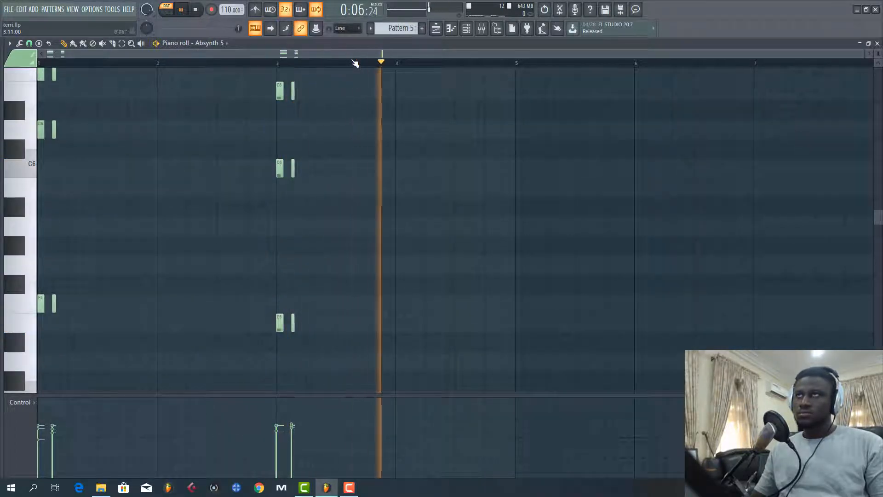
mouse_move(878, 53)
left_mouse_down()
mouse_move(879, 63)
mouse_move(878, 52)
left_mouse_up()
key("space")
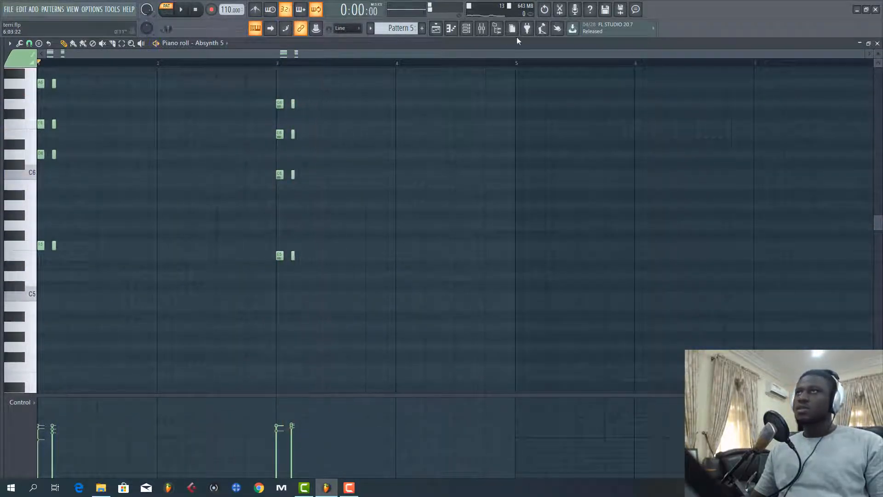
Return to the playlist and play the arrangement in song mode from bar 13, where Pattern 5 enters.
left_click(437, 29)
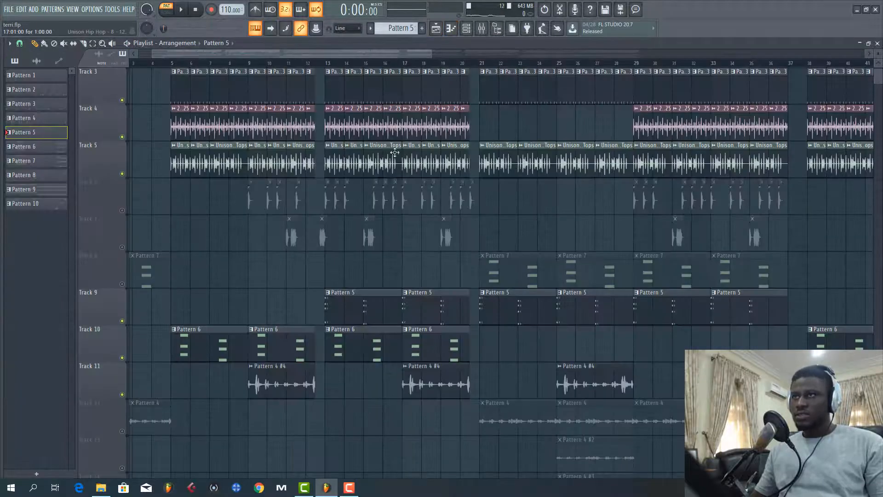
scroll(395, 152, "up", 1)
left_click(322, 64)
key("space")
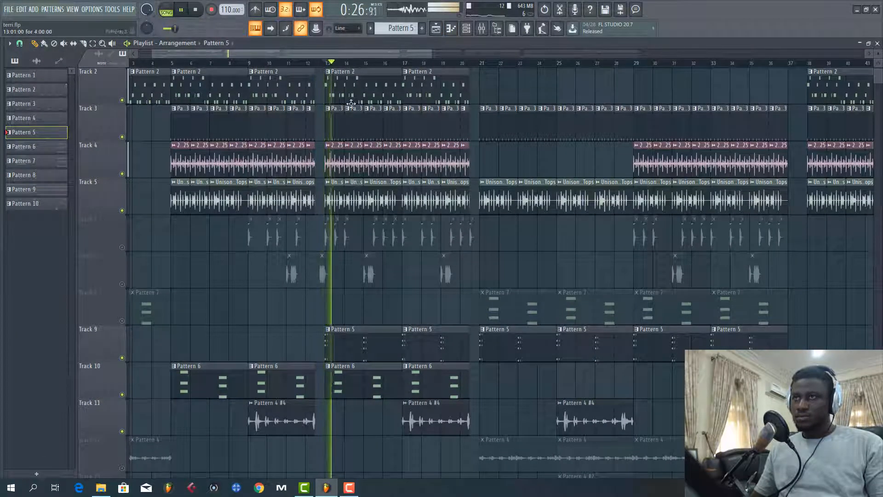
scroll(351, 104, "down", 3)
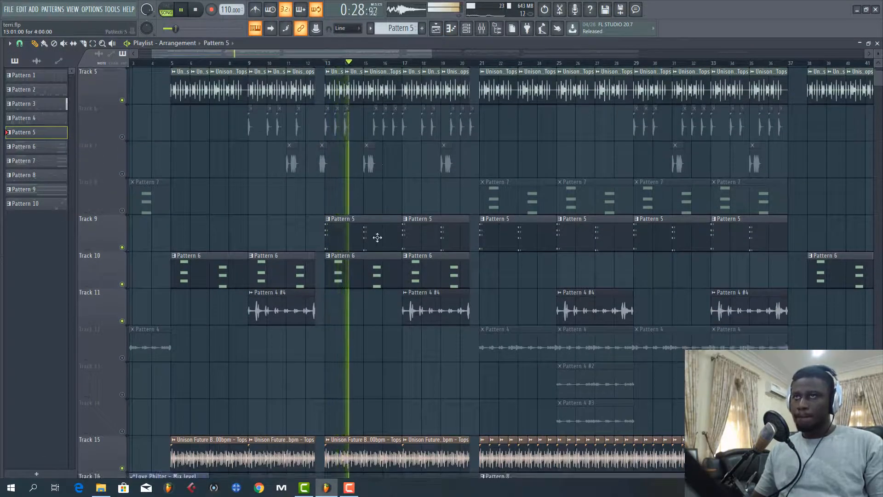
Open Pattern 6's piano roll, stop playback, and show the Absynth 5 #2 instrument with its Cone Angle preset.
double_click(368, 276)
key("space")
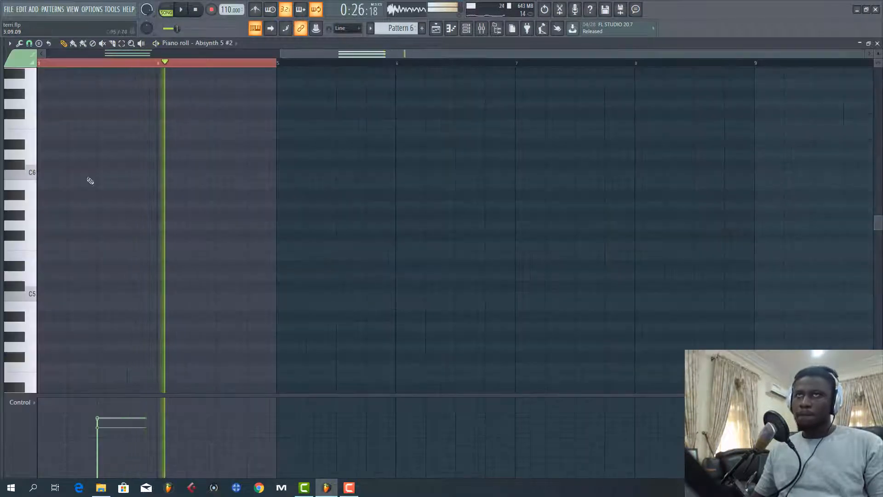
left_click(465, 31)
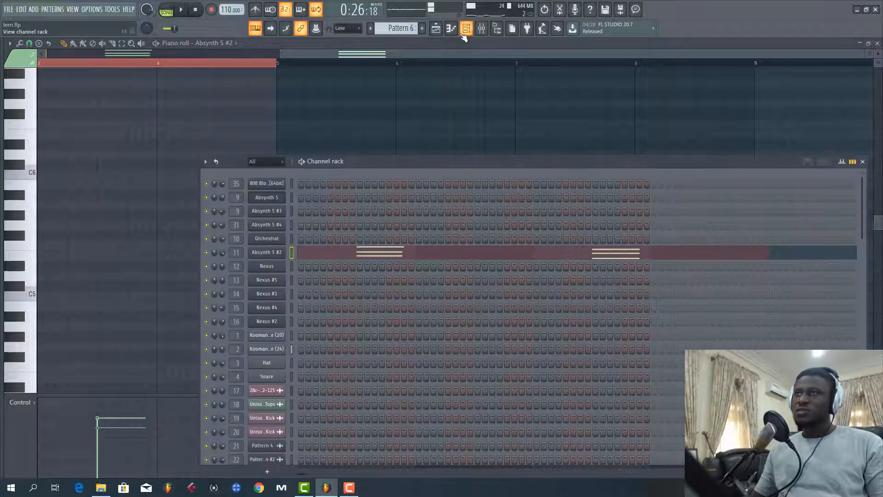
left_click(276, 254)
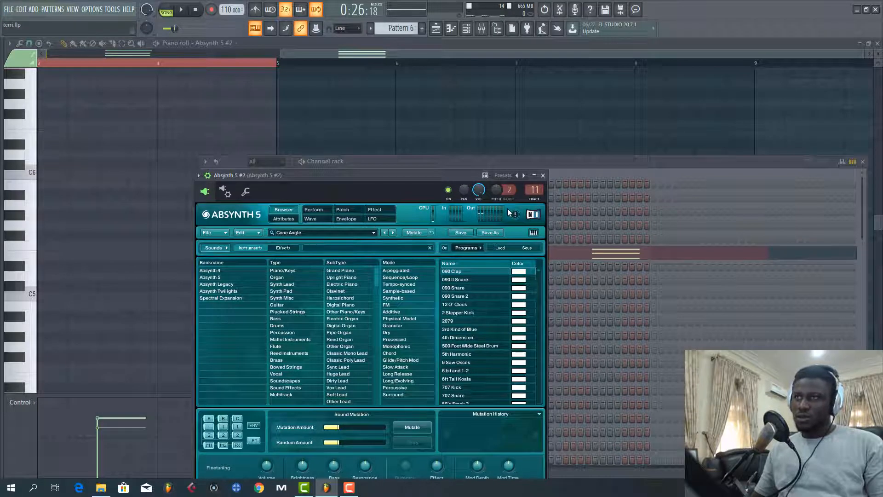
Close the Absynth 5 #2 instrument, play Pattern 6 on its own in pattern mode, and stop.
left_click(580, 172)
left_click(274, 253)
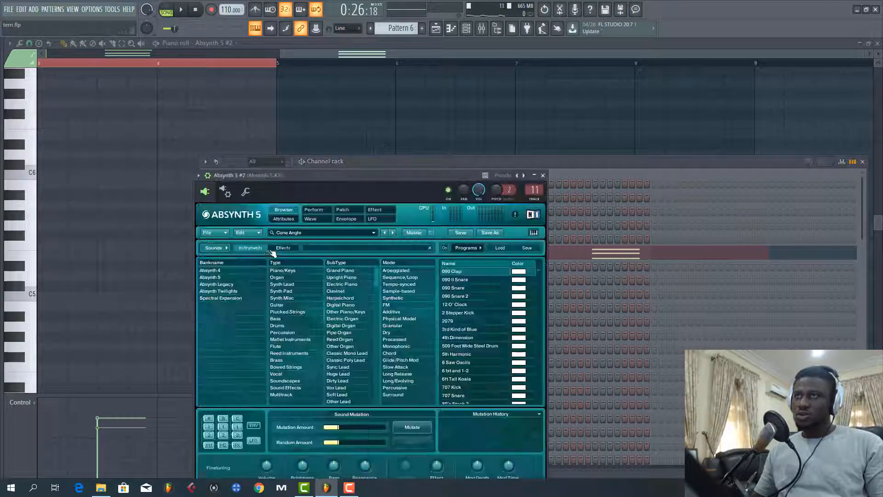
left_click(579, 173)
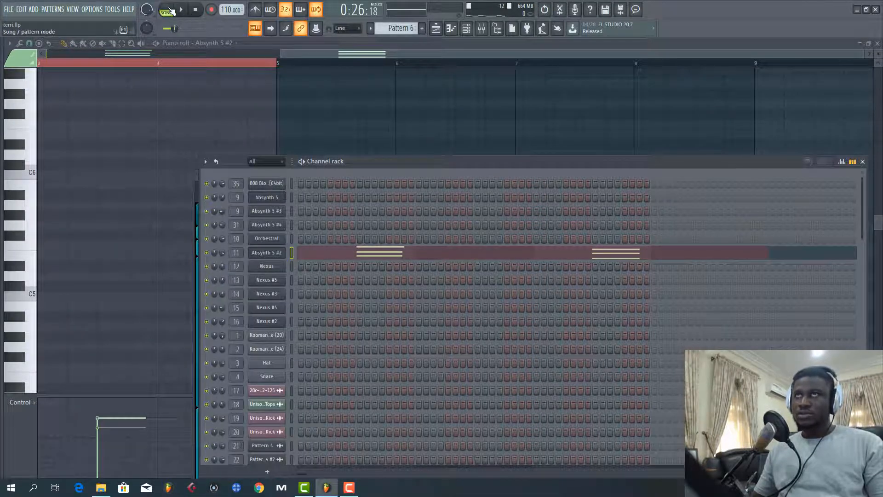
left_click(169, 10)
key("space")
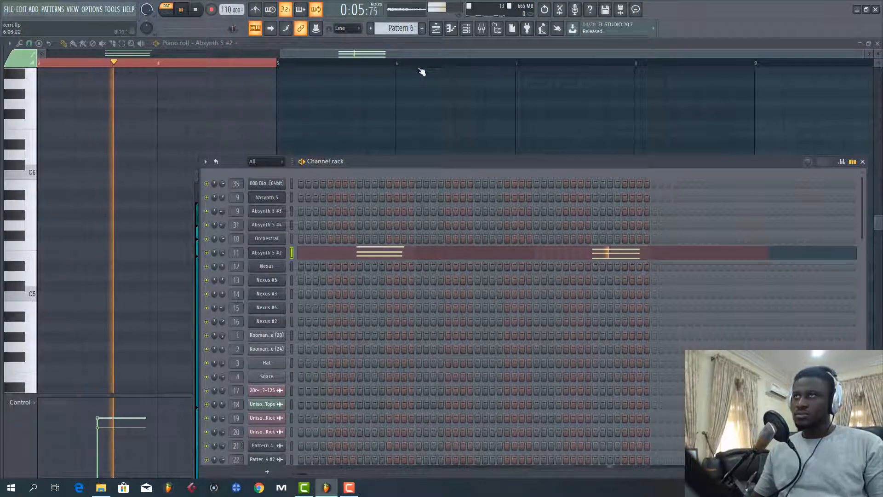
key("space")
Return to the playlist, play the arrangement in song mode from bar 5, where Pattern 6 enters, and stop.
left_click(436, 31)
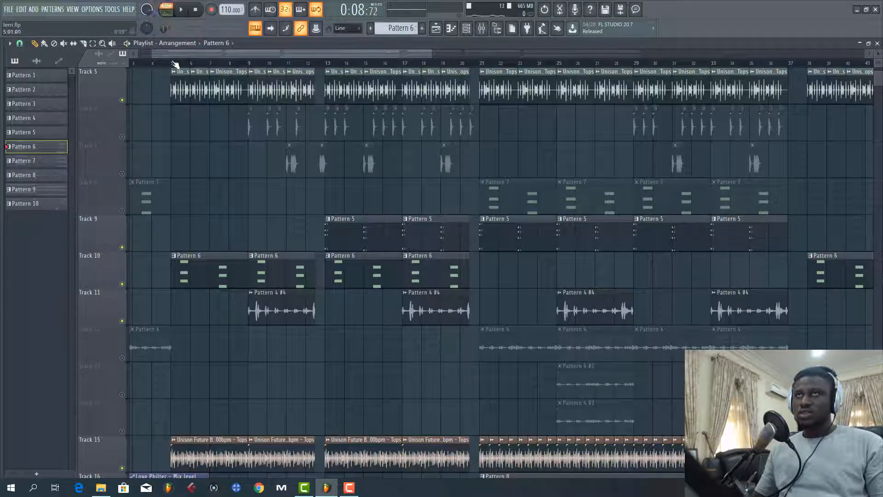
key("space")
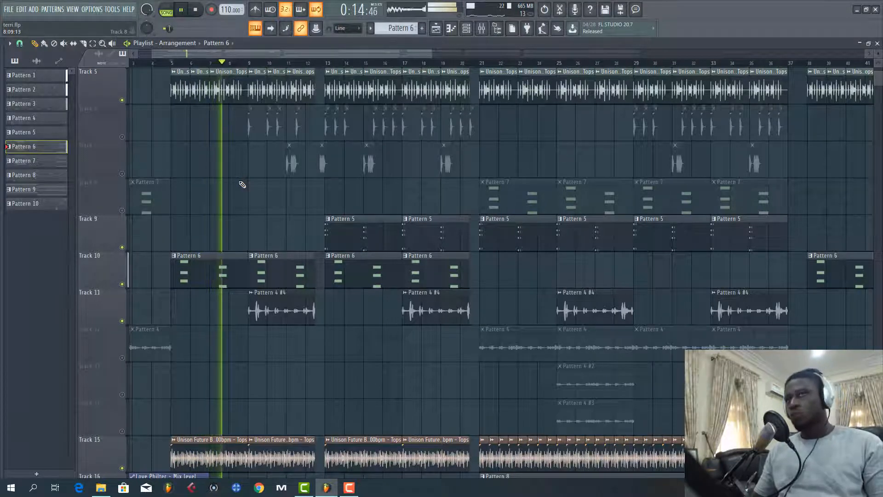
scroll(250, 188, "down", 2)
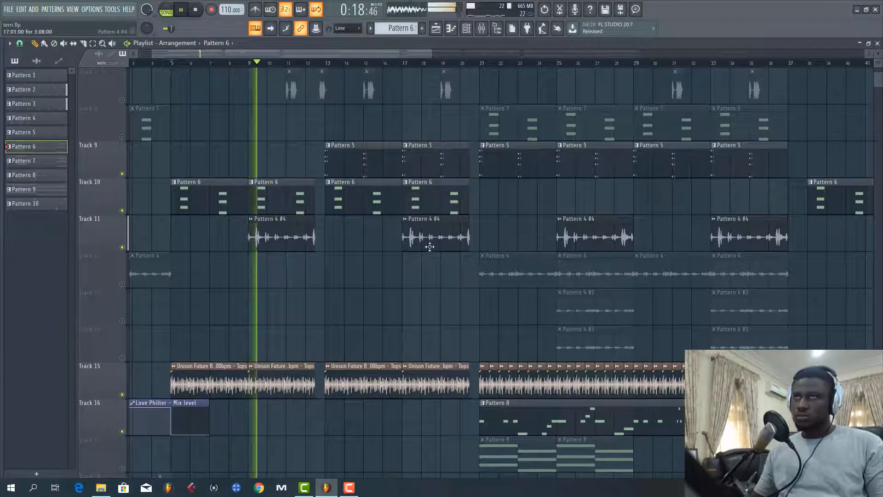
key("space")
Play the arrangement briefly from bar 13, where Patterns 5 and 6 overlap, and stop.
left_click(334, 63)
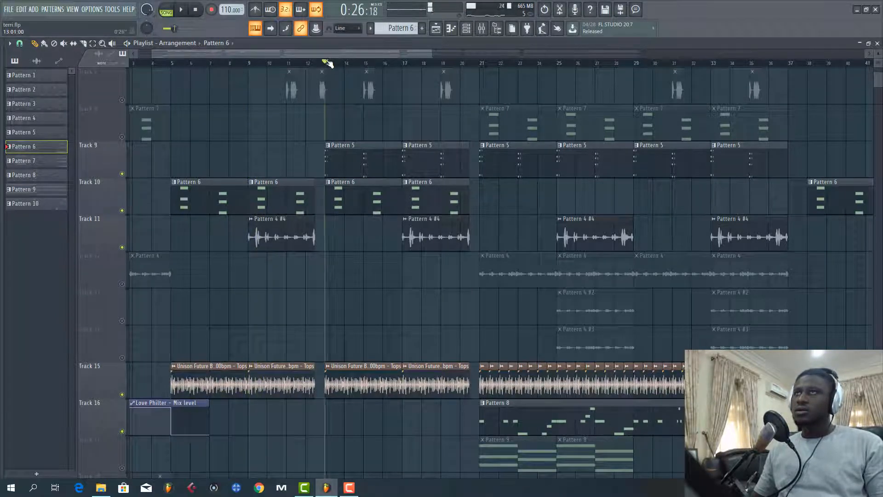
key("space")
scroll(390, 121, "up", 3)
scroll(390, 121, "down", 4)
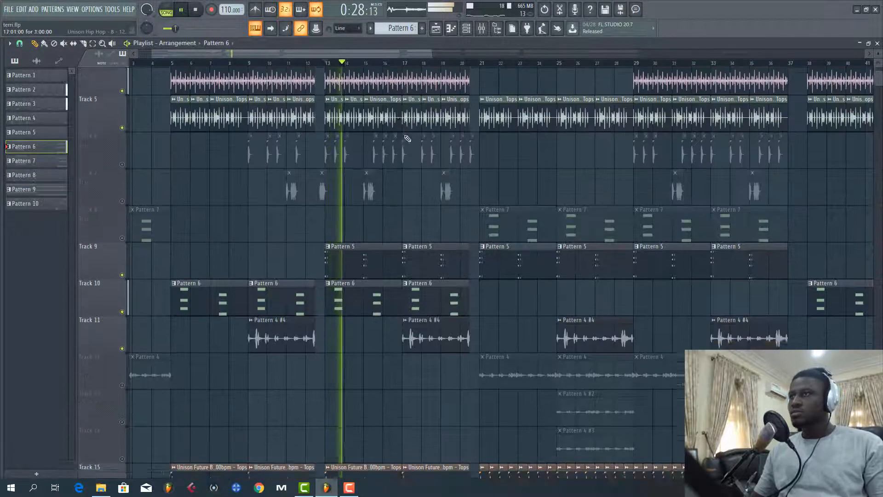
key("space")
scroll(396, 134, "up", 4)
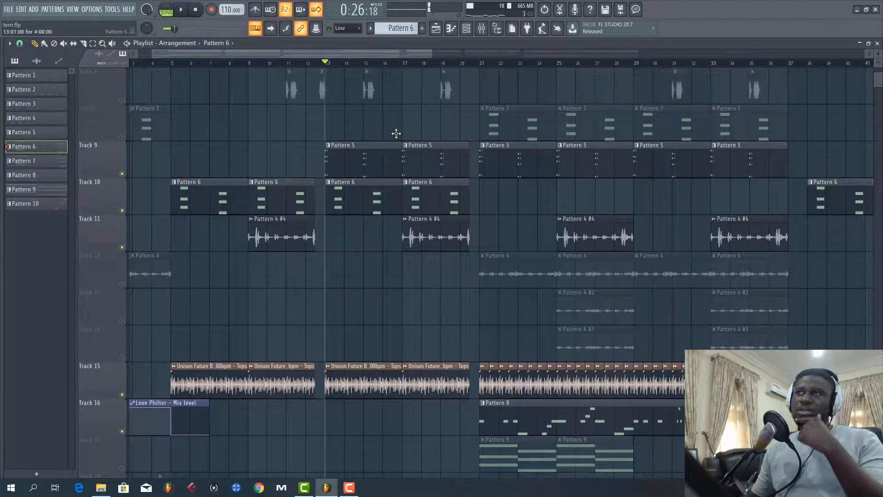
scroll(395, 129, "up", 1)
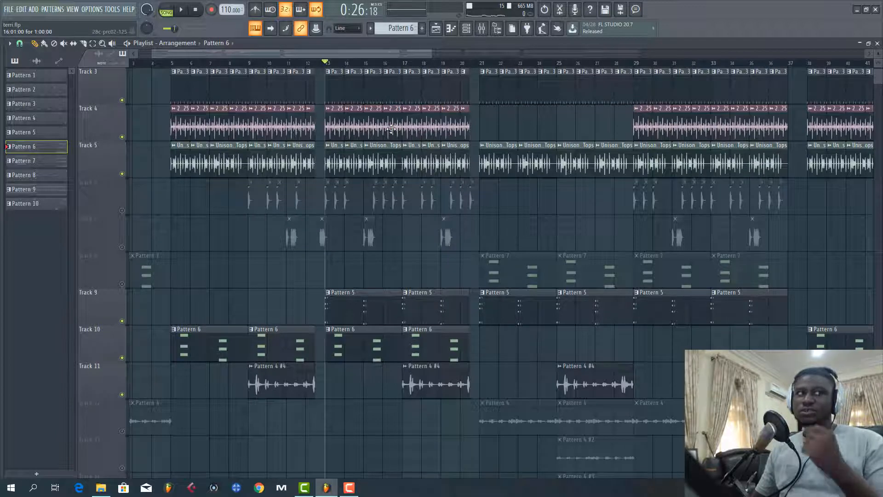
Unmute Track 6 and play the arrangement from bar 9 to hear its kick clips, then stop playback.
left_click(245, 64)
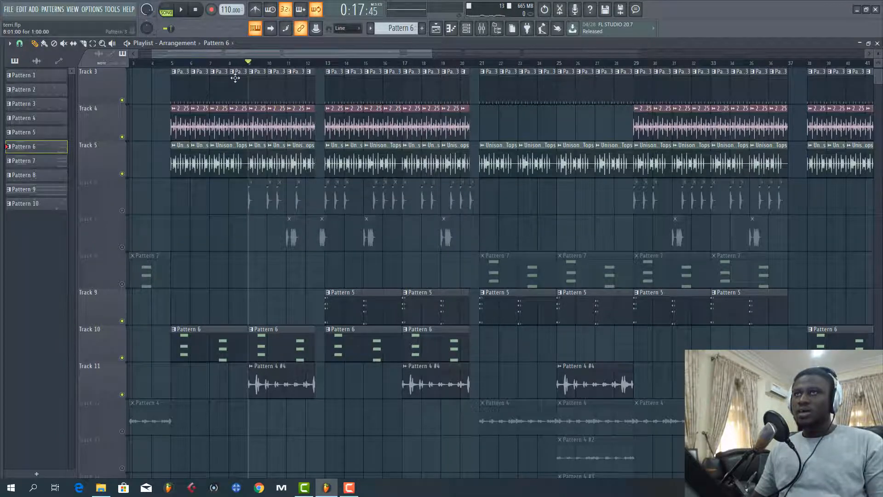
scroll(251, 69, "up", 5, "ctrl")
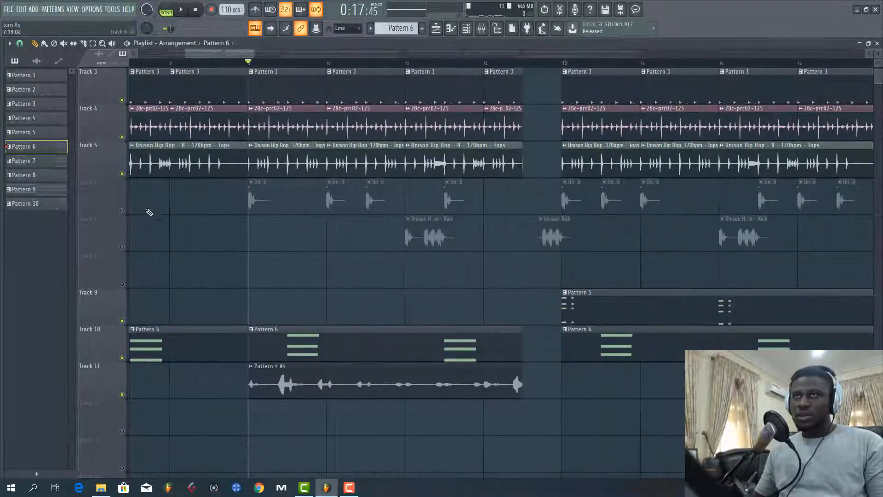
left_click(128, 216)
key("space")
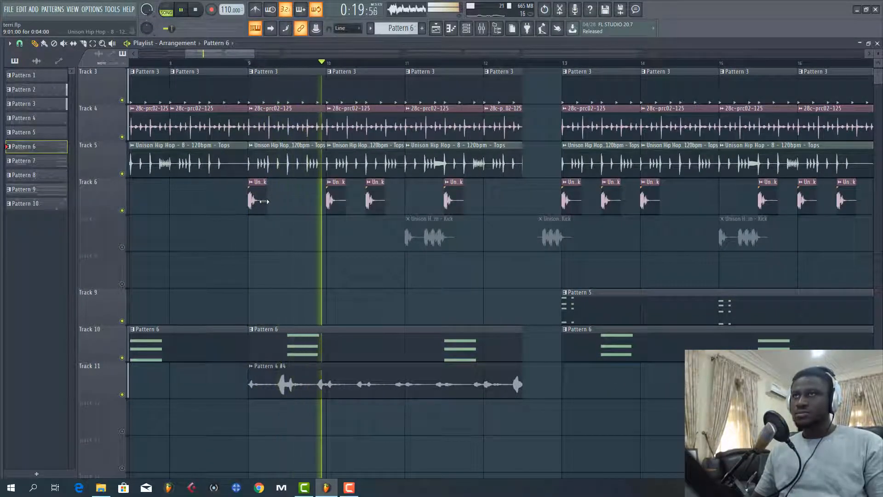
key("space")
View the sample settings and waveform of Track 6's Unison Hip Hop - 8 - 120bpm - Kick clip, and close them.
scroll(301, 139, "down", 4, "ctrl")
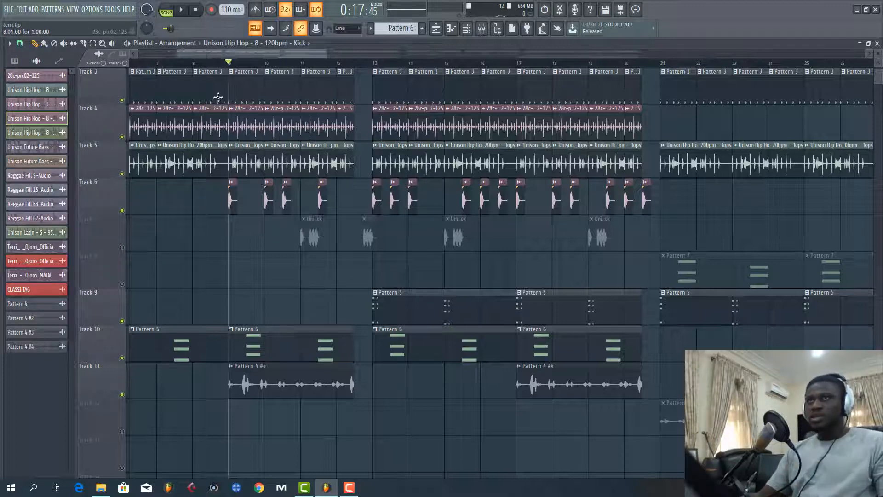
double_click(231, 205)
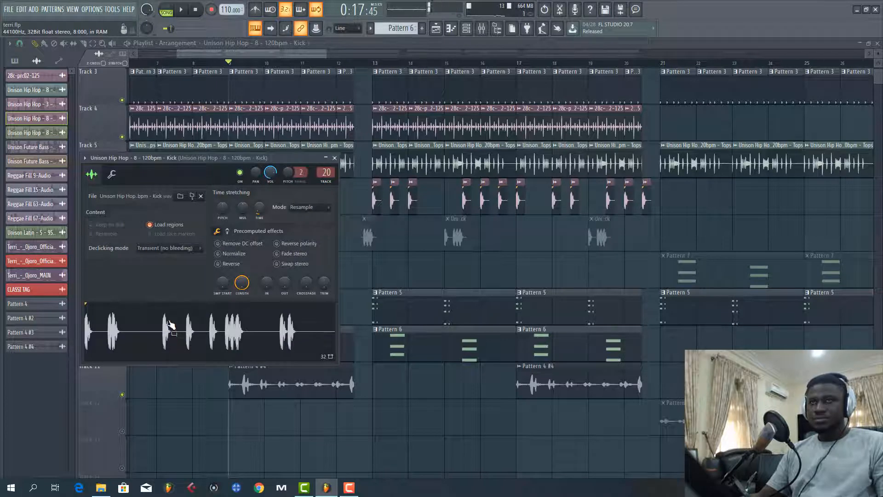
left_click(334, 157)
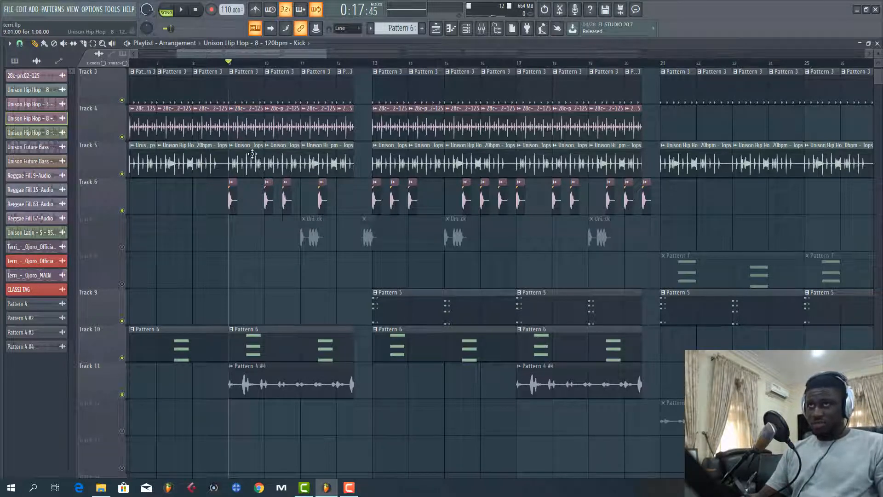
Unmute Track 7 and play the arrangement from bar 9 to hear its kick clips.
left_click(122, 247)
key("space")
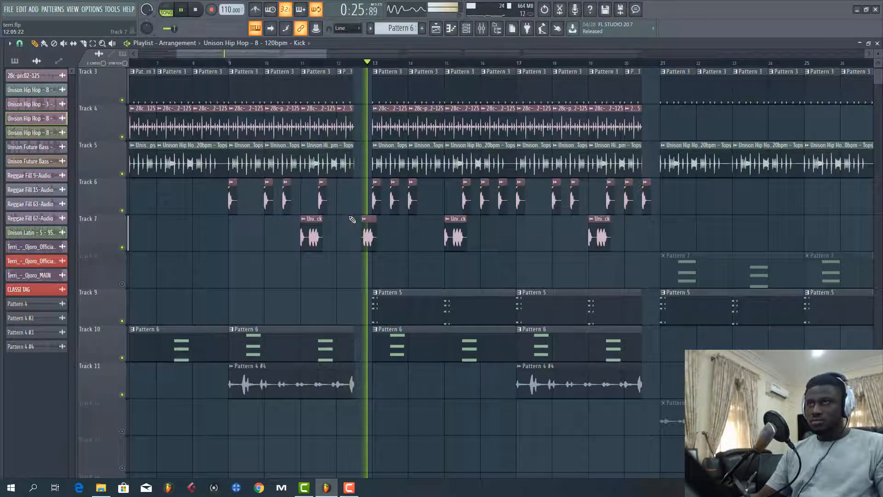
scroll(409, 69, "down", 5)
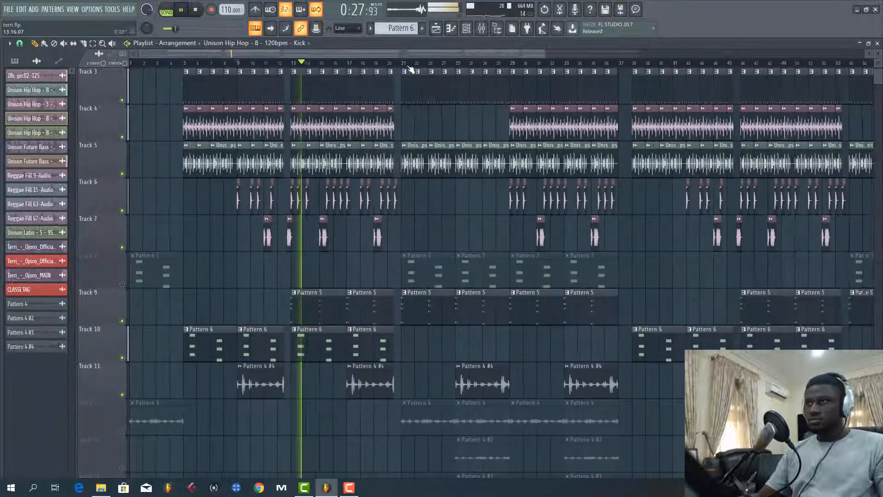
scroll(396, 105, "down", 3)
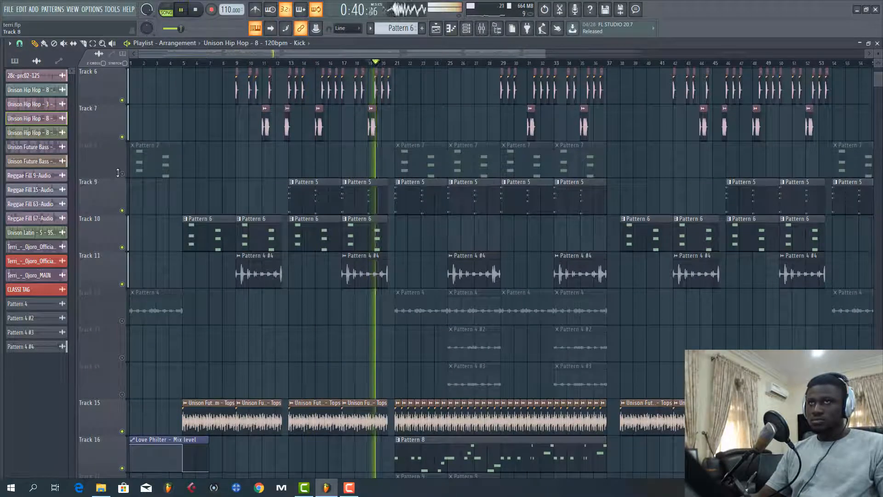
Unmute Track 8 during playback, listen to Pattern 7 where it enters at bar 21, and stop.
left_click(123, 174)
scroll(401, 161, "up", 5)
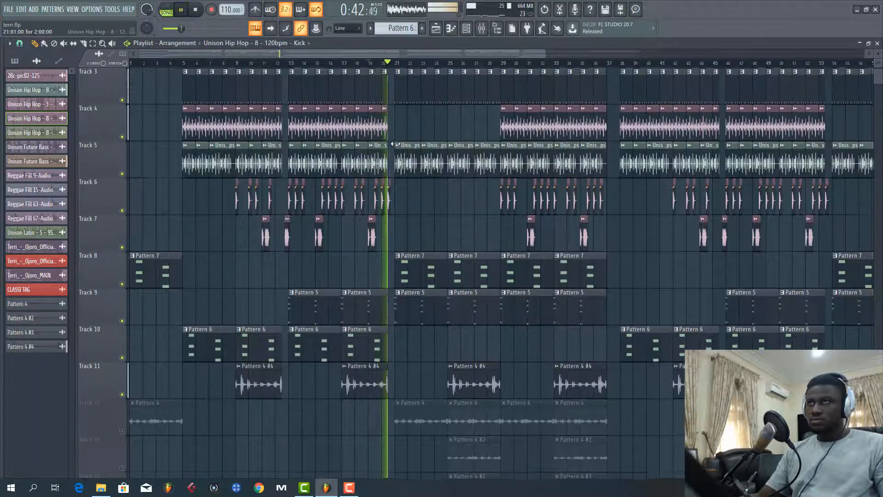
scroll(417, 198, "down", 2)
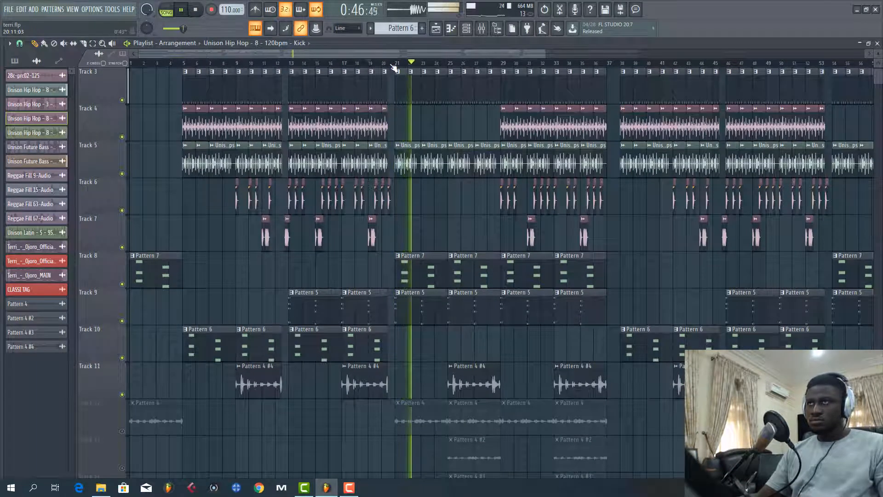
scroll(392, 66, "up", 5)
key("space")
scroll(421, 199, "down", 5)
scroll(418, 203, "up", 4)
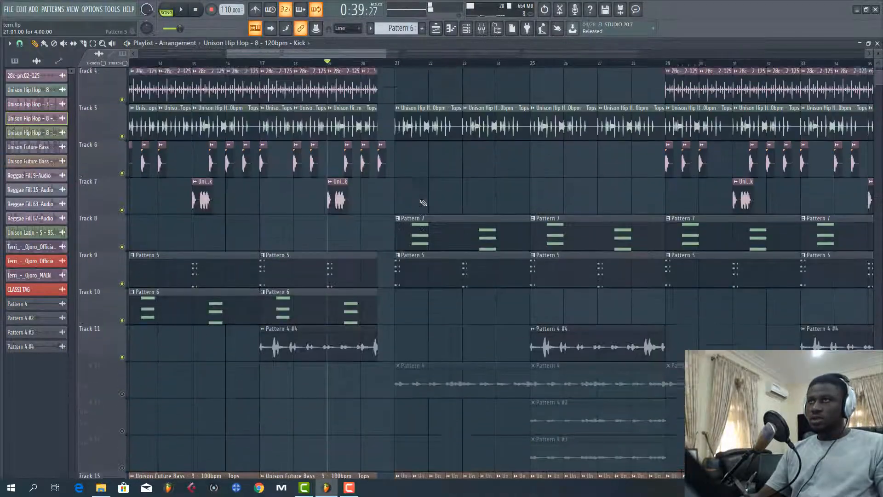
Open the piano roll of Track 16's Pattern 8, stop playback, and show the 808 Bloodline instrument with its 808 - Banger 1 preset.
scroll(422, 201, "up", 4)
scroll(418, 197, "down", 10)
scroll(410, 178, "up", 1)
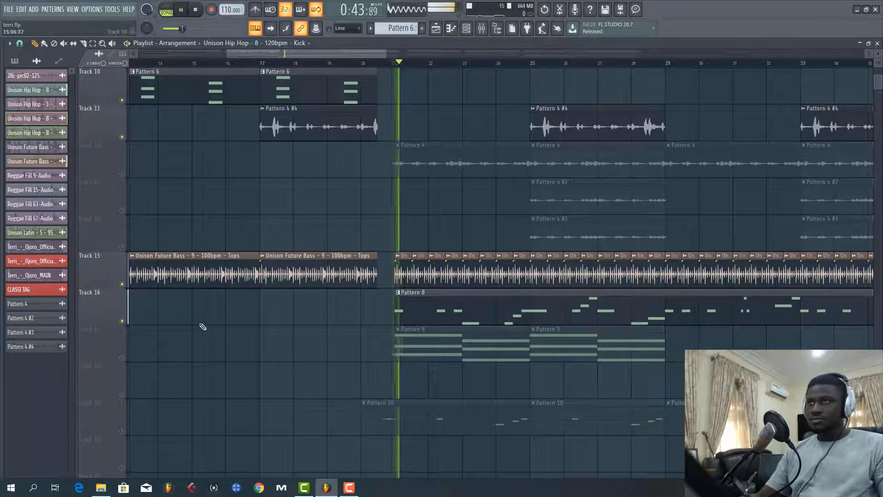
double_click(425, 300)
key("space")
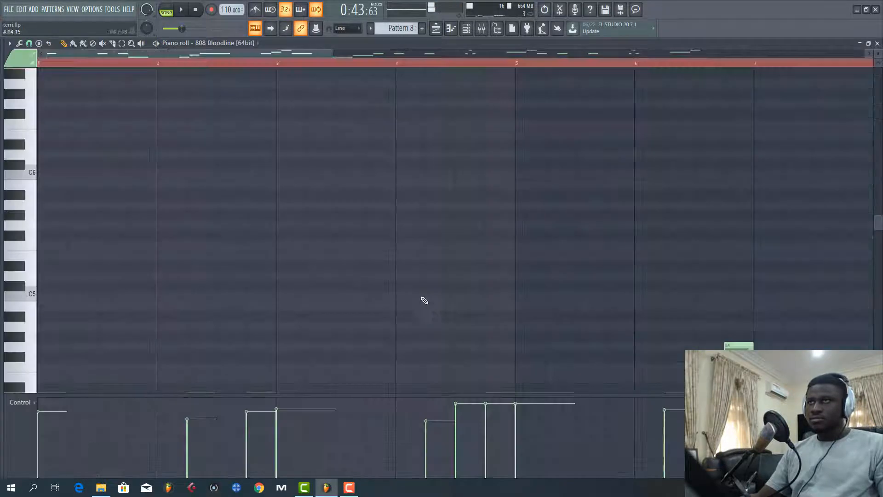
left_click(467, 30)
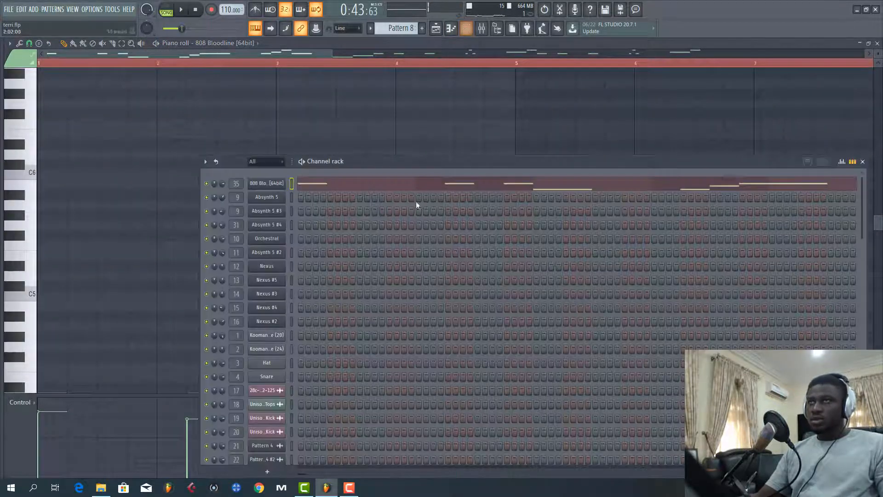
left_click(284, 184)
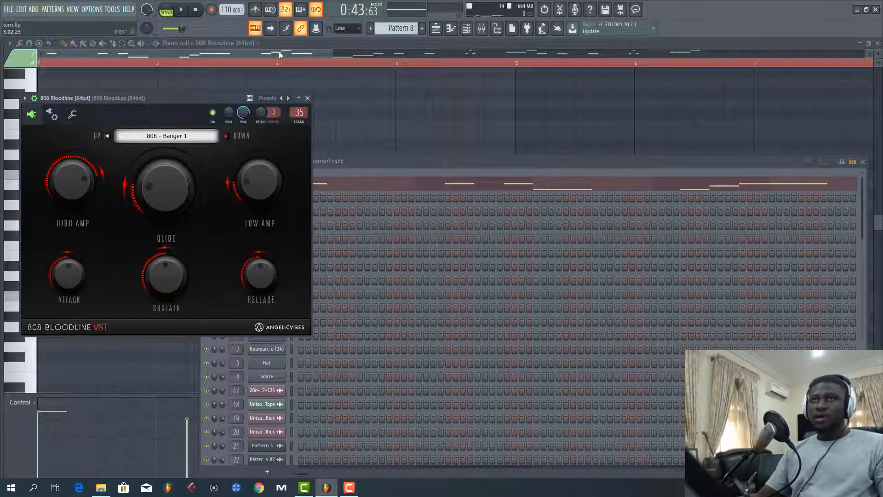
Return to Pattern 8's piano roll, examine its 808 bass notes while playing it in pattern mode, and stop.
left_click(279, 51)
scroll(208, 73, "down", 3)
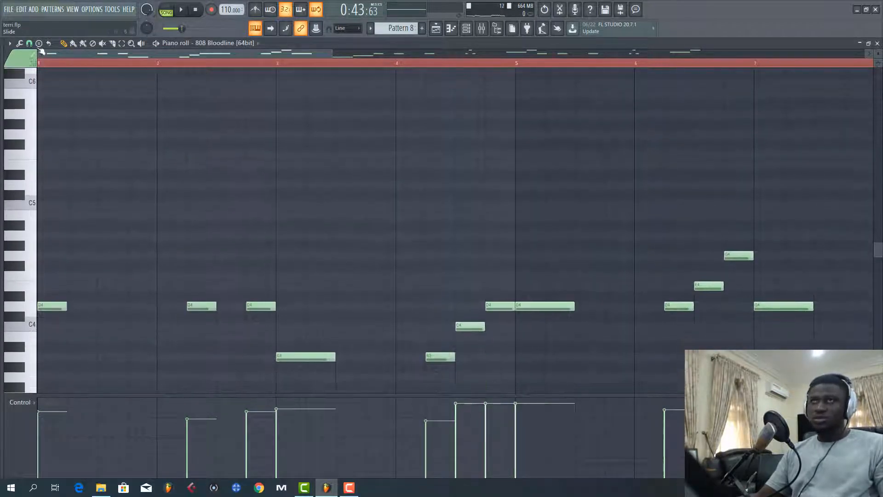
left_click(165, 10)
left_click(181, 9)
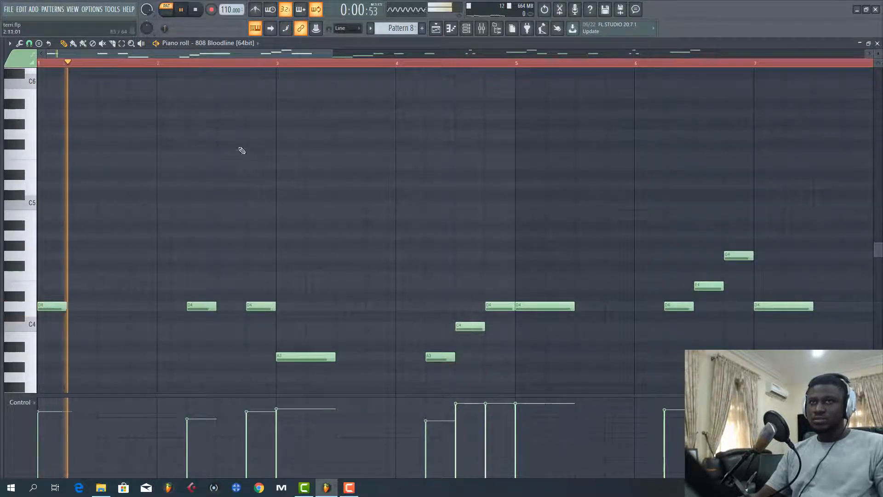
scroll(244, 165, "down", 3)
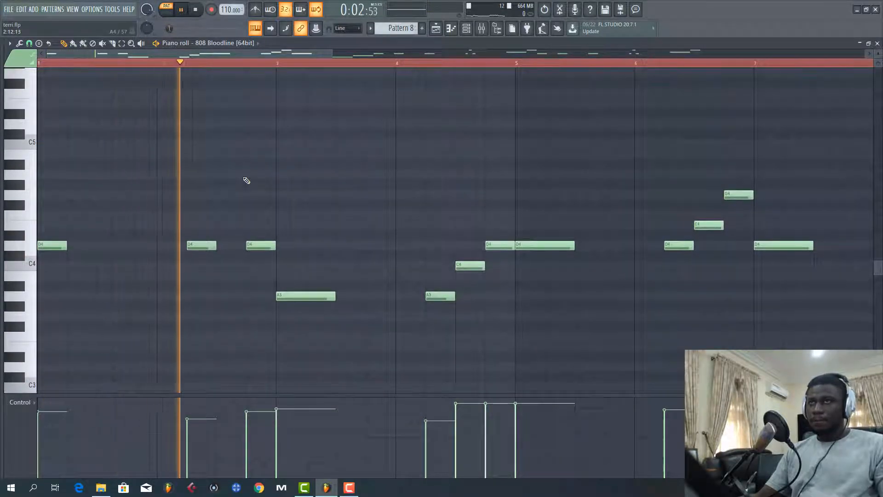
scroll(279, 70, "down", 2)
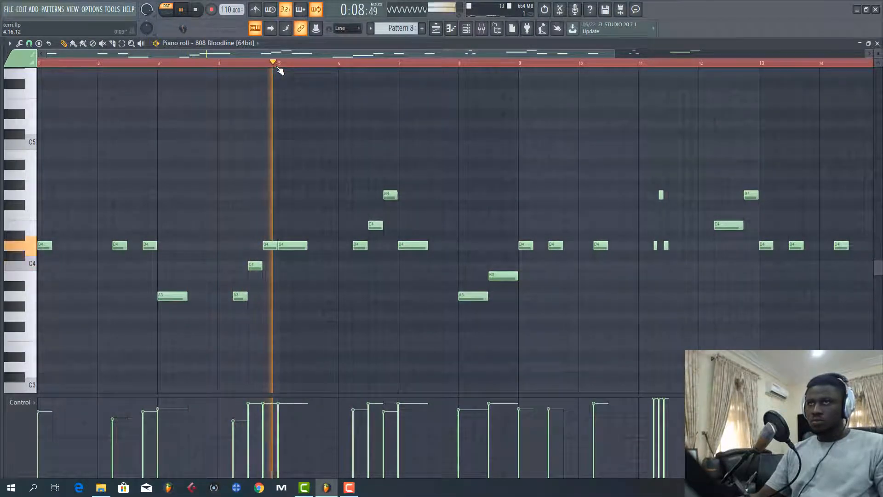
scroll(280, 70, "down", 1)
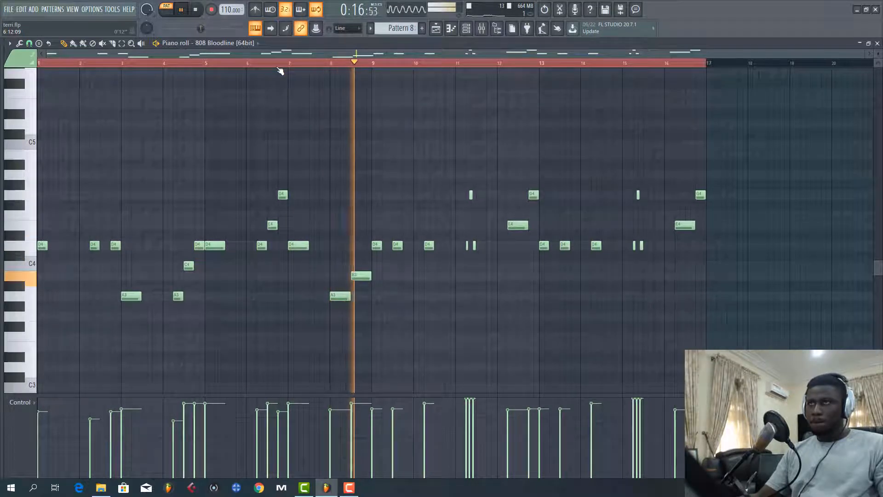
key("space")
Return to the playlist, play the arrangement in song mode from bar 21, where Pattern 8 enters, and stop.
left_click(436, 29)
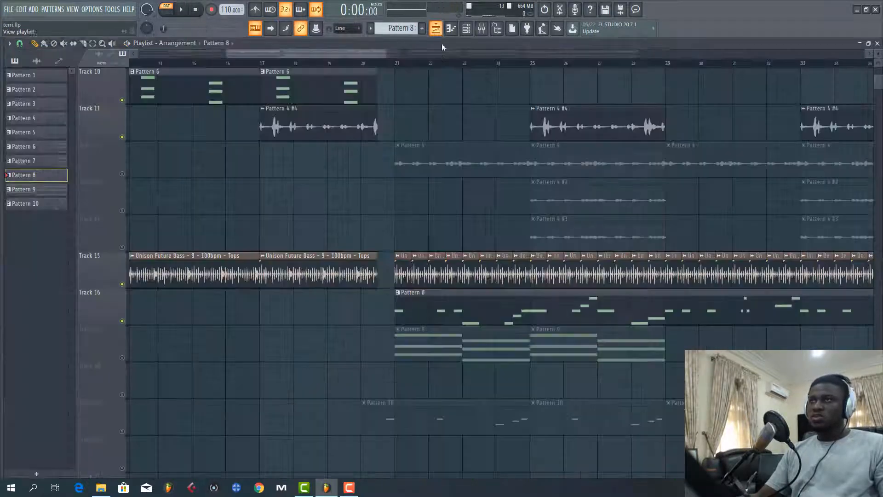
key("space")
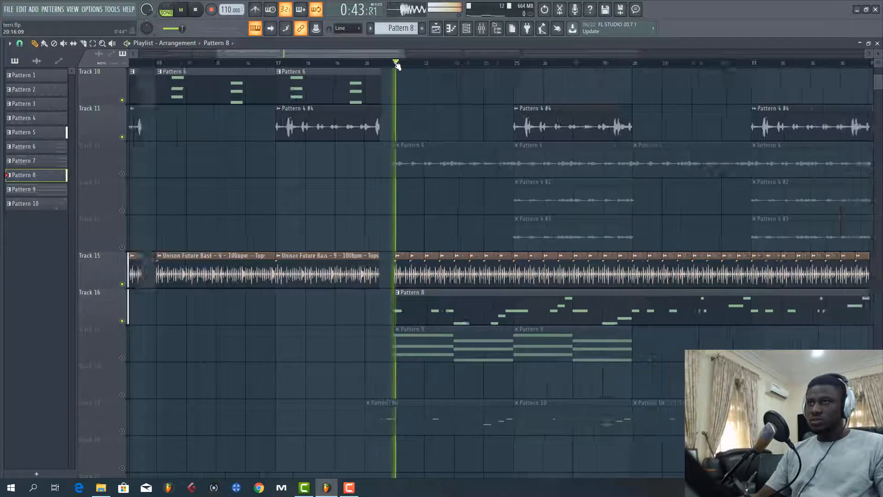
scroll(393, 63, "down", 3)
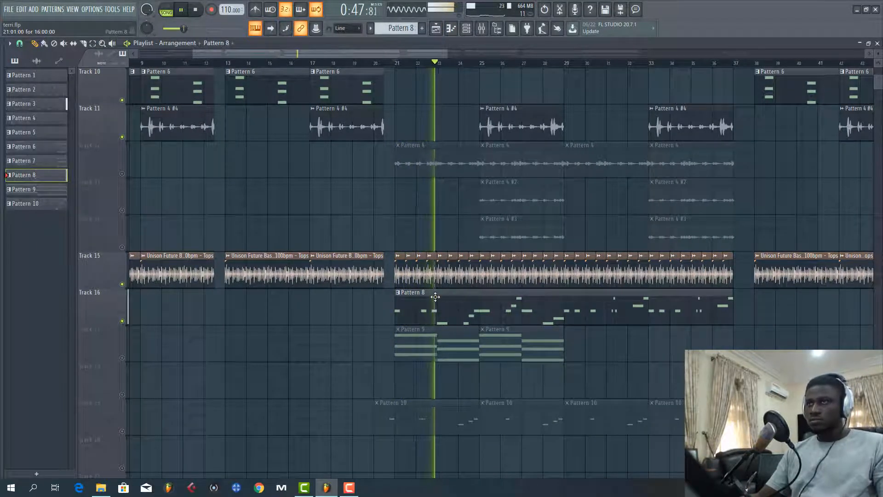
scroll(430, 304, "down", 1)
key("space")
scroll(318, 366, "down", 3)
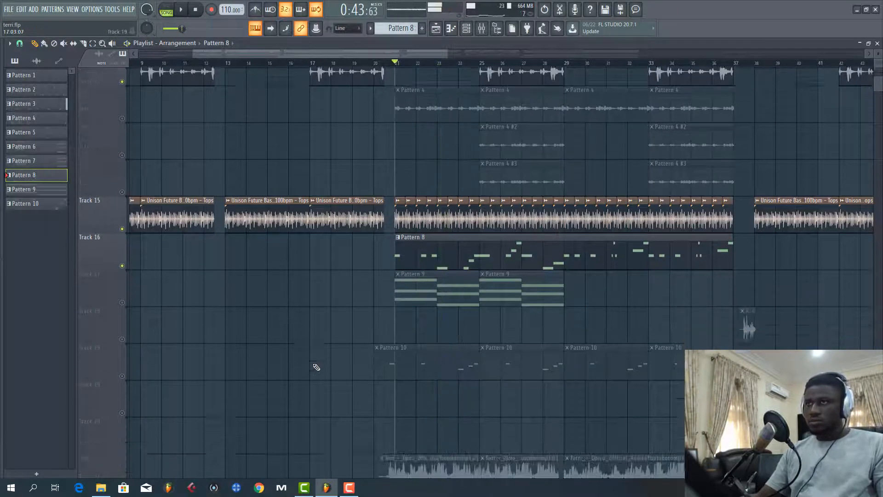
Unmute Track 12 and show the sample settings of its Pattern 4 audio clip at bar 21.
scroll(389, 267, "up", 9)
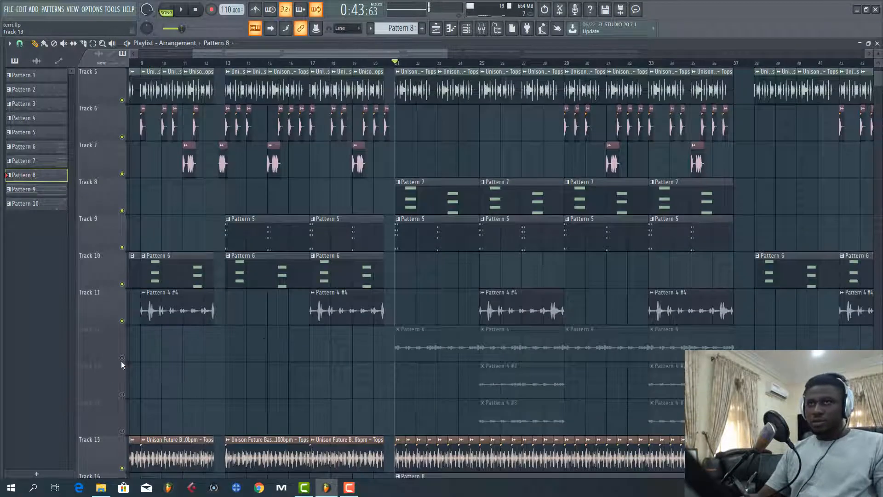
left_click(122, 357)
double_click(404, 331)
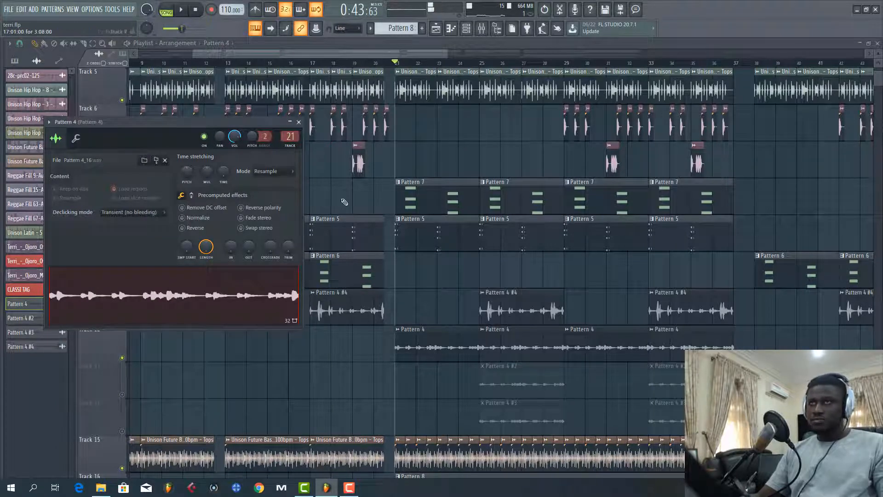
left_click(299, 122)
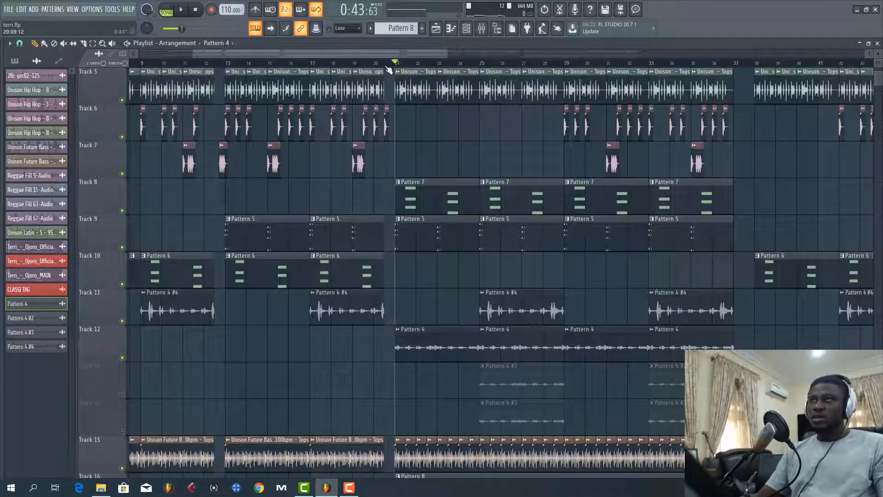
Play the arrangement from bar 21 to hear Track 12's Pattern 4 audio alongside the unmuted tracks, and stop.
scroll(420, 115, "down", 5)
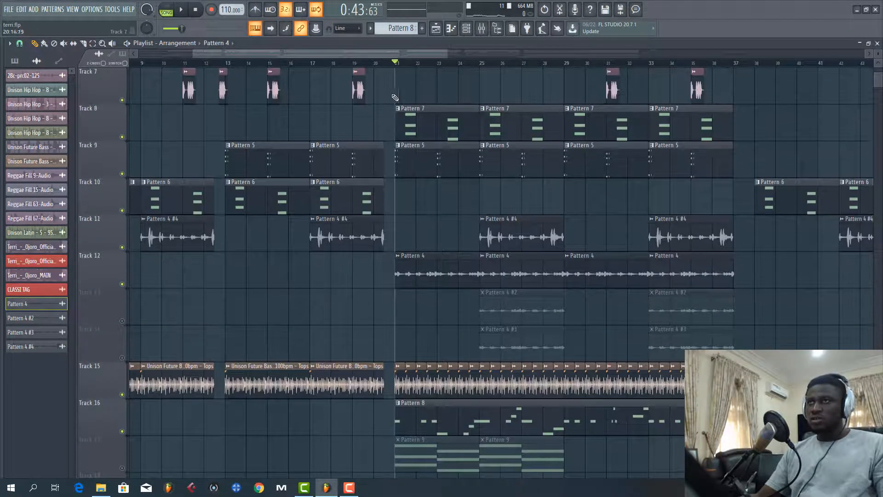
scroll(404, 144, "down", 1)
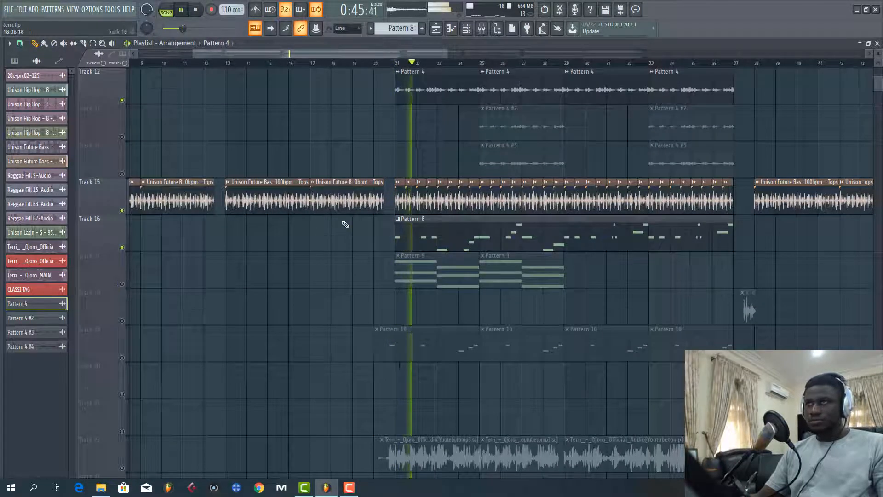
scroll(343, 226, "up", 4)
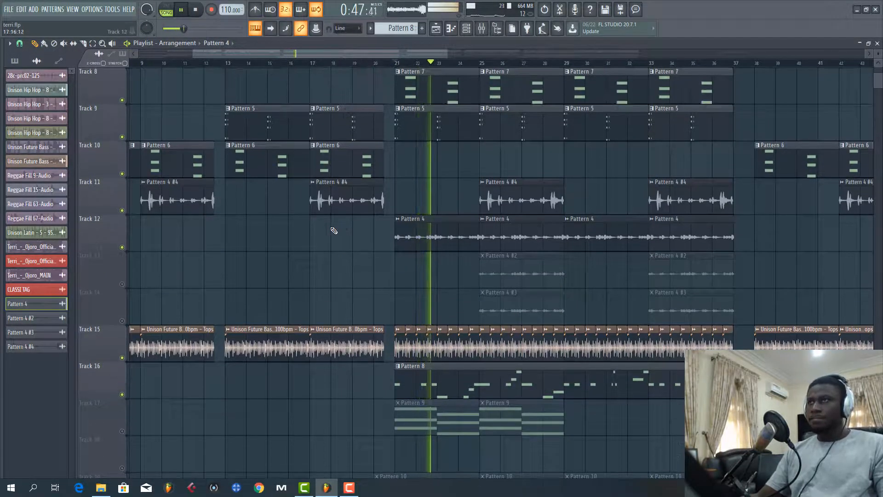
scroll(329, 233, "down", 4)
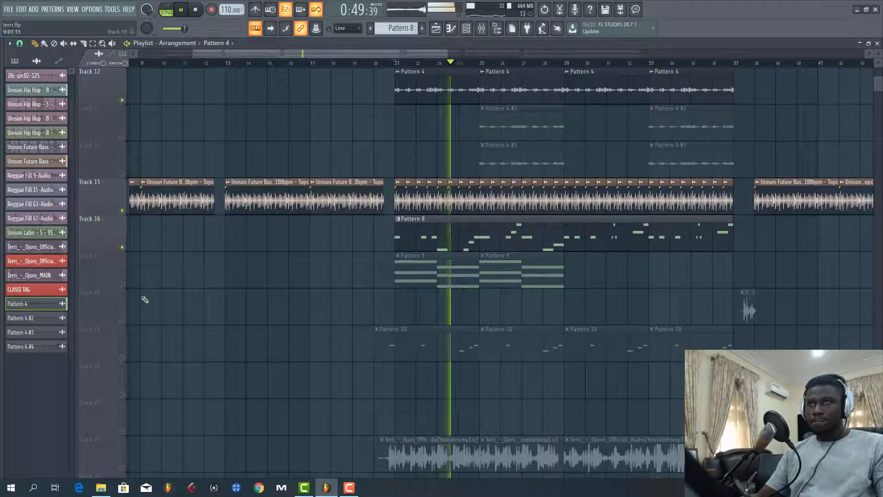
key("space")
Unmute Track 17, listen from bar 21, check Pattern 9's channel in the channel rack, open its piano roll, and stop.
left_click(123, 285)
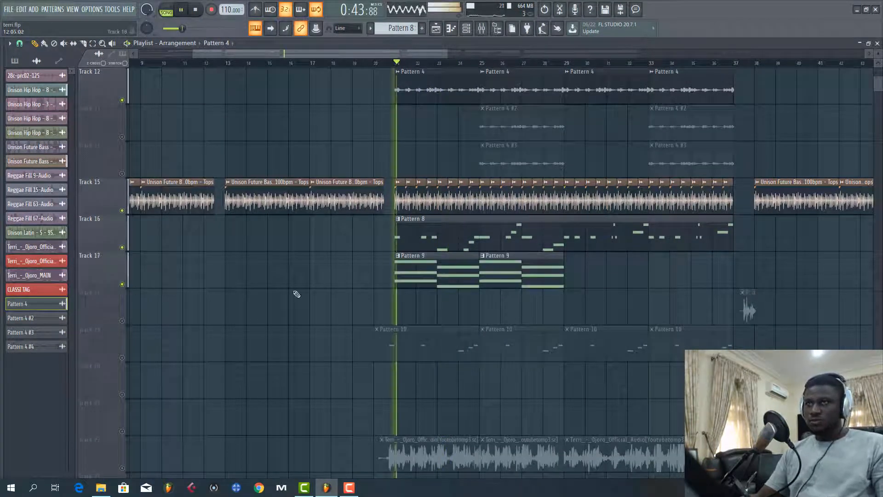
left_click(466, 29)
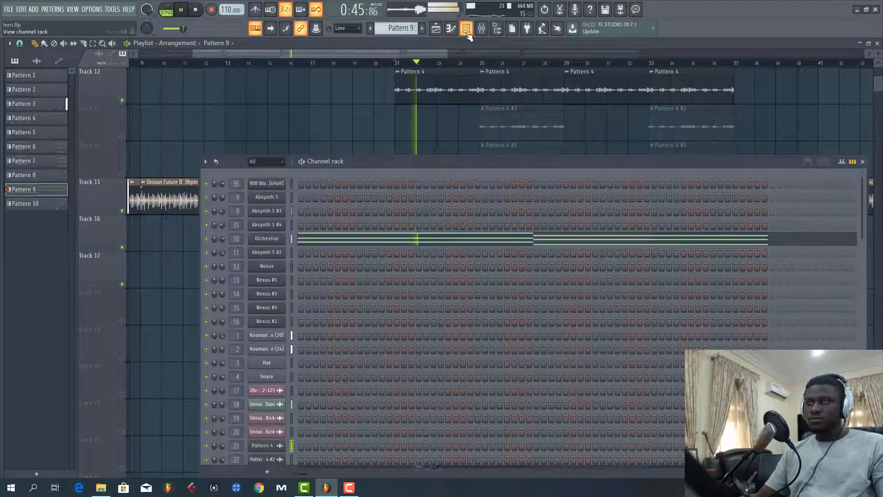
key("F6")
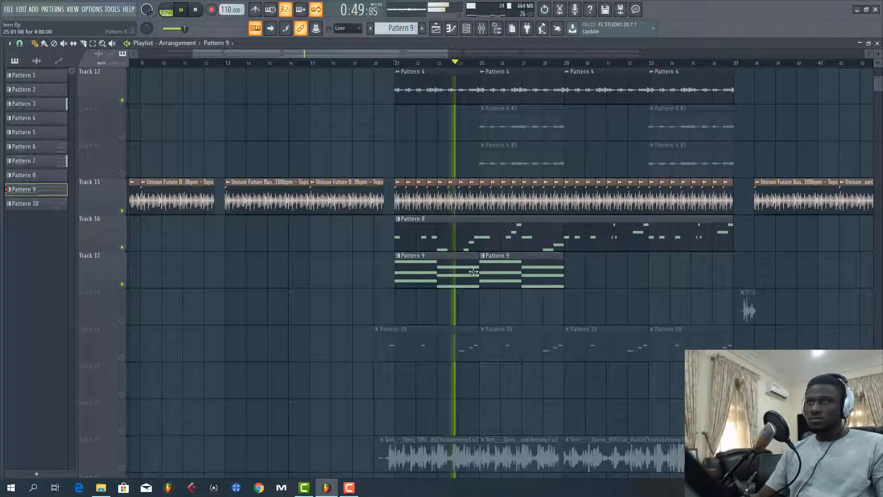
double_click(455, 276)
key("space")
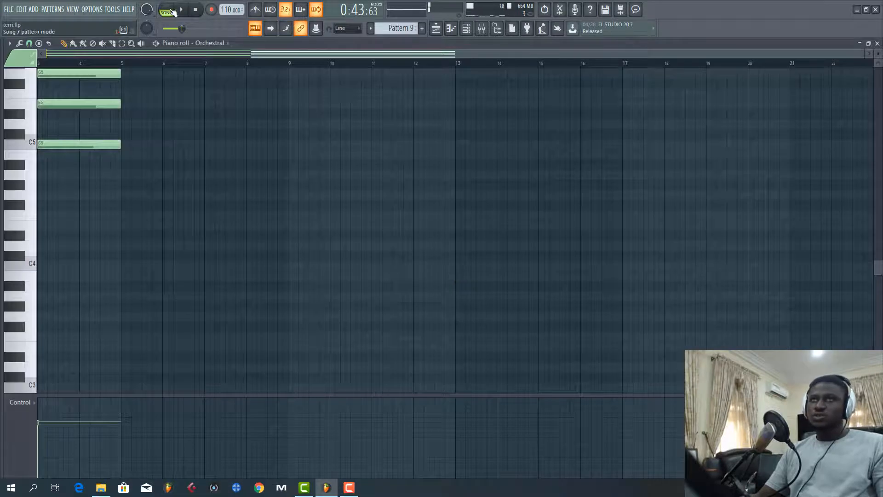
Examine Pattern 9's Orchestral chord notes in the piano roll and channel rack, and play them in pattern mode.
scroll(183, 66, "left", 4)
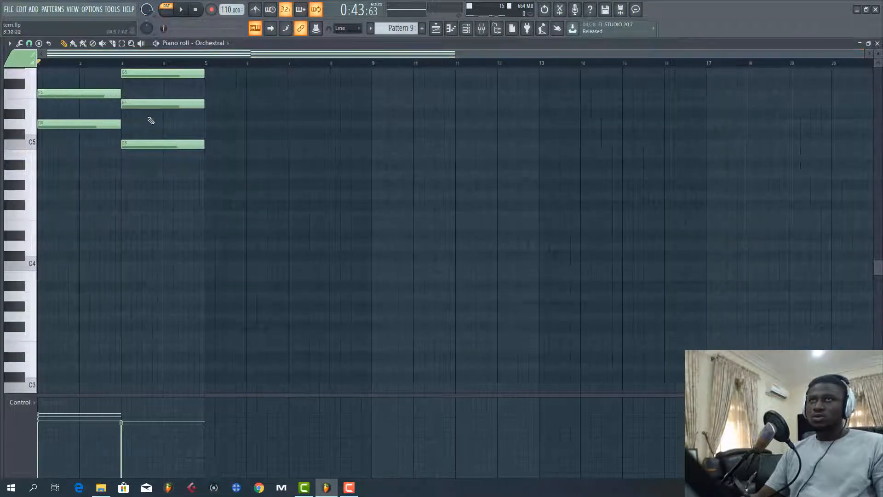
scroll(147, 118, "up", 4)
left_click(467, 29)
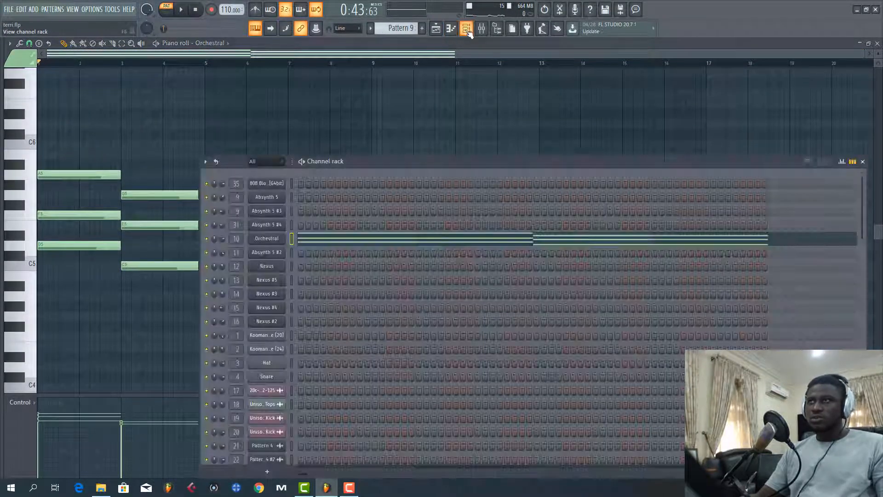
key("space")
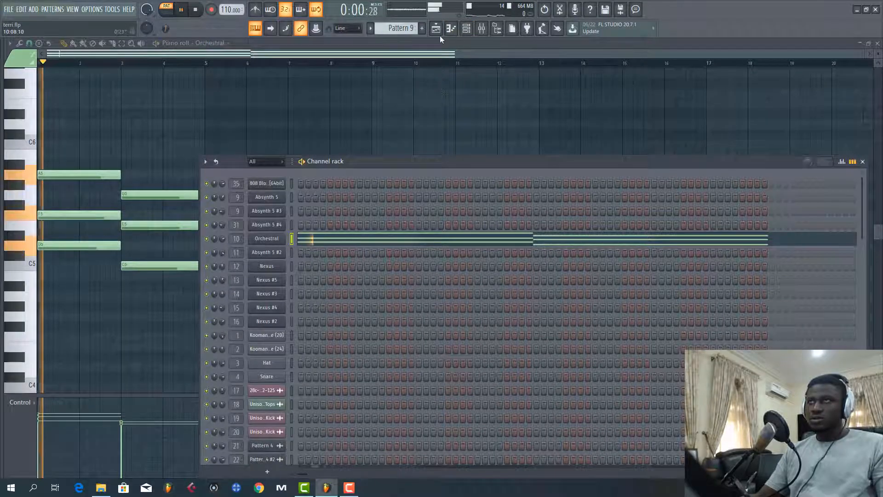
Return to the playlist, stop the pattern, and play the arrangement in song mode from bar 21, where Pattern 9 enters.
left_click(439, 33)
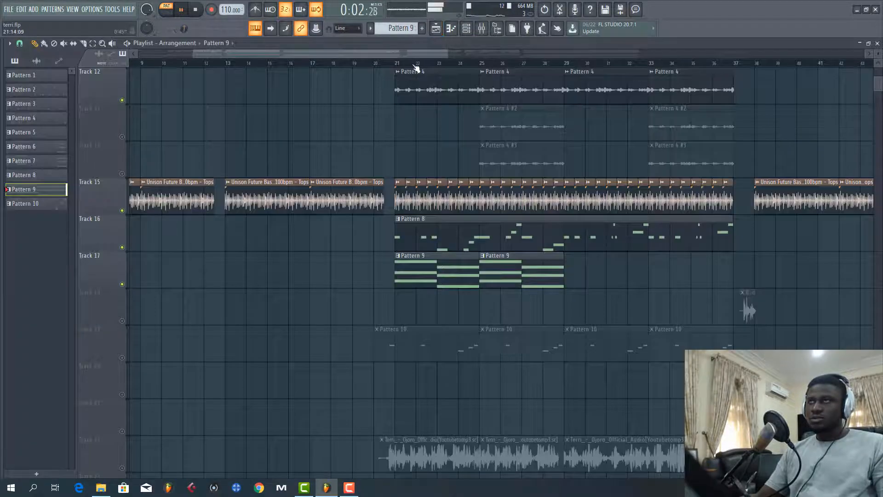
scroll(416, 68, "down", 4)
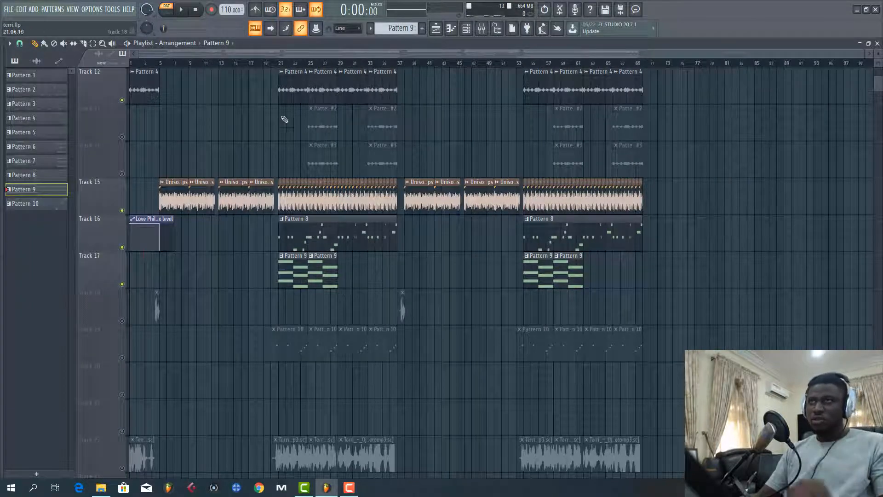
scroll(276, 69, "up", 4)
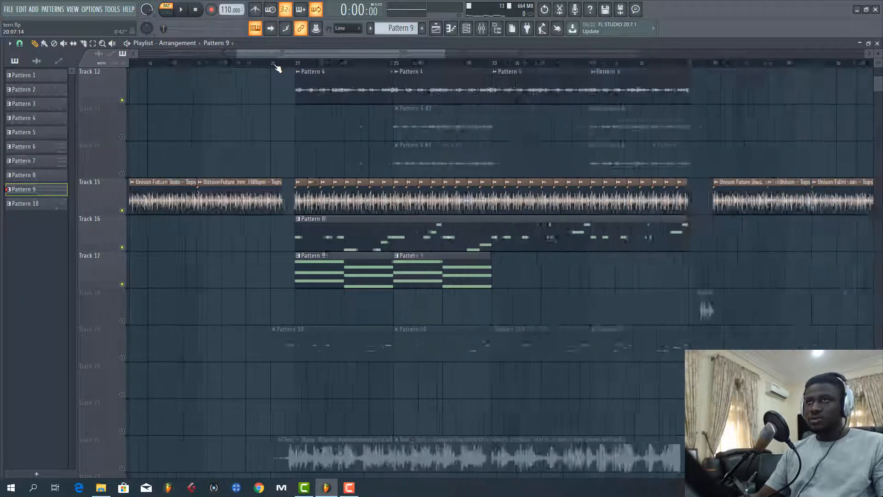
key("space")
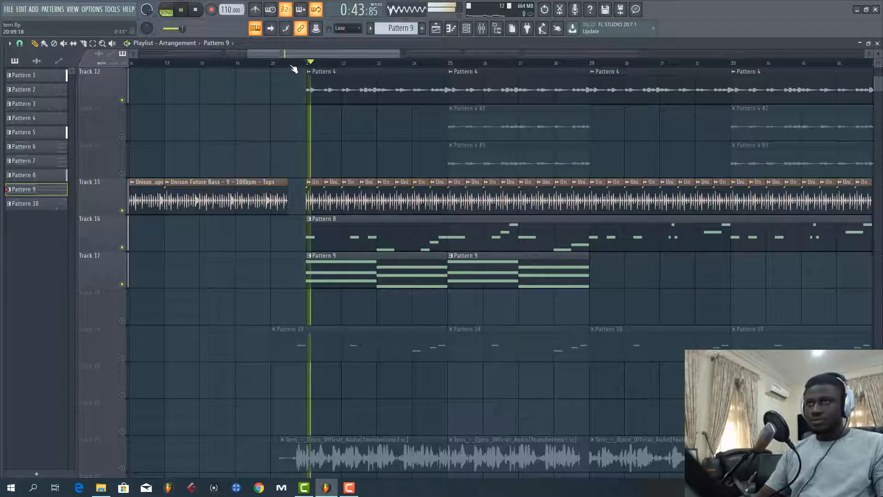
Examine Pattern 9's chords enlarged in the piano roll while the song plays, stop, and close the piano roll.
double_click(327, 278)
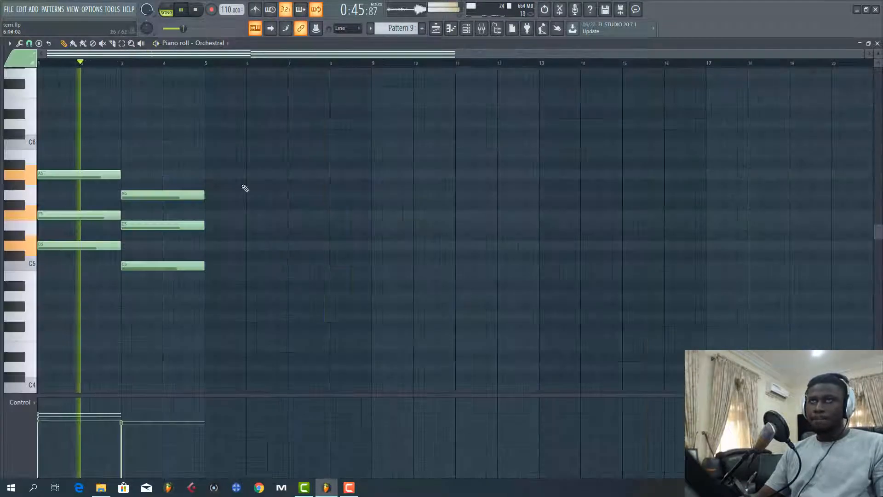
scroll(54, 64, "up", 3)
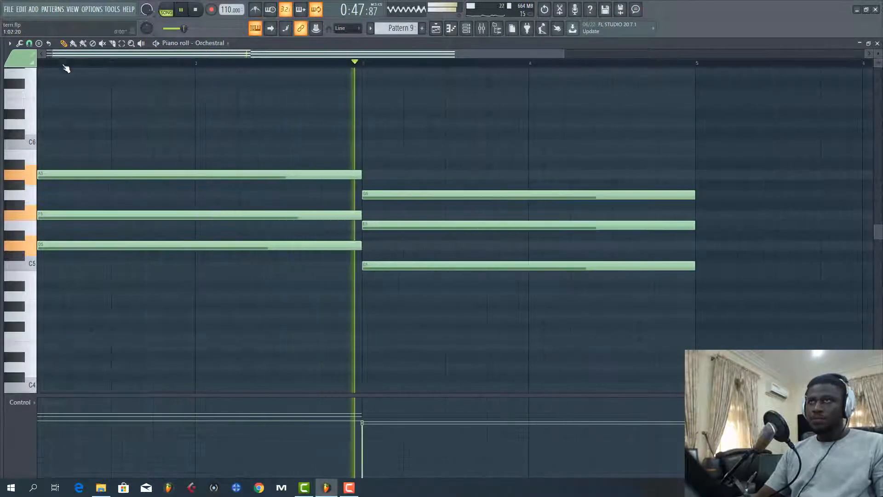
left_click_drag(878, 54, 878, 47)
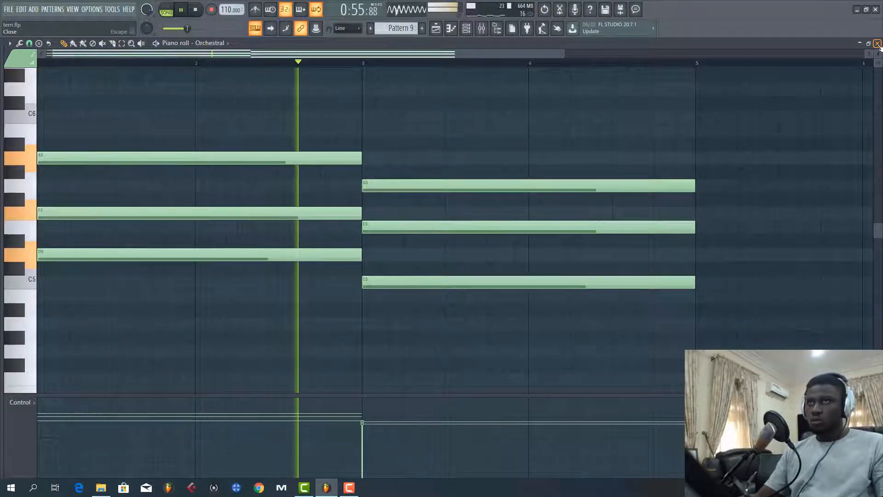
left_click(879, 43)
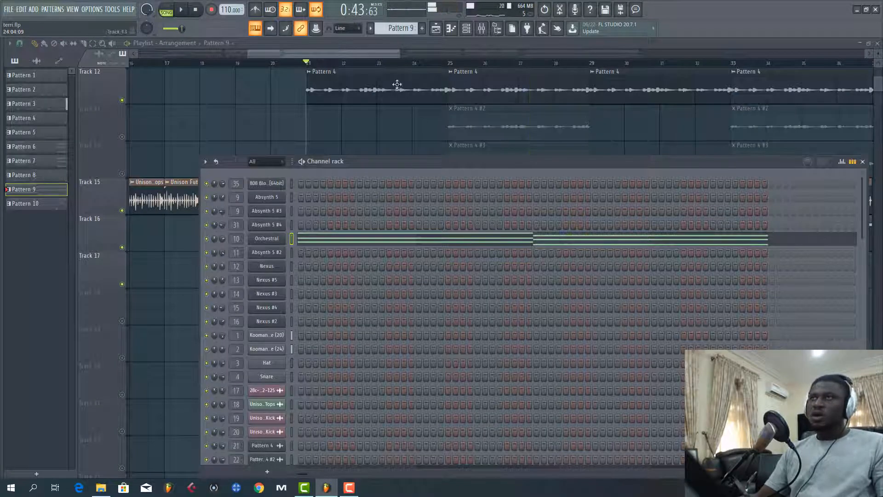
Set playback to start at bar 20, where Track 19's Pattern 10 enters, and open that pattern's piano roll.
left_click(362, 55)
scroll(397, 184, "down", 4)
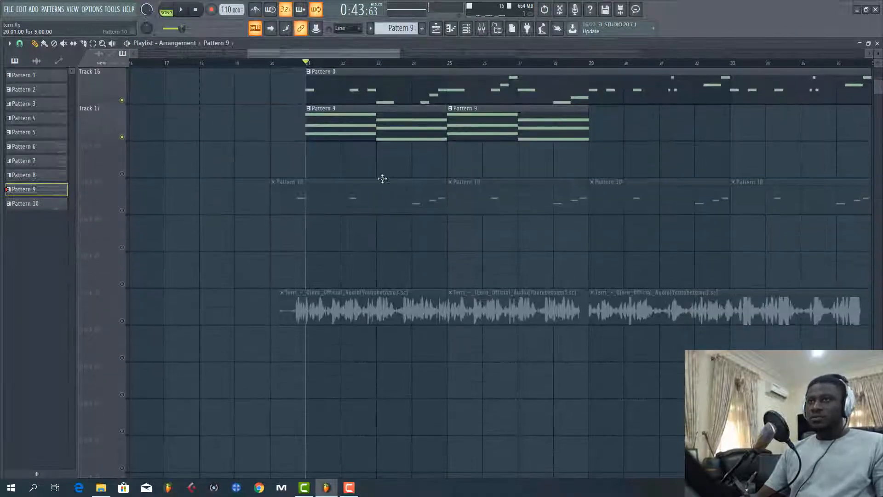
scroll(331, 139, "up", 4)
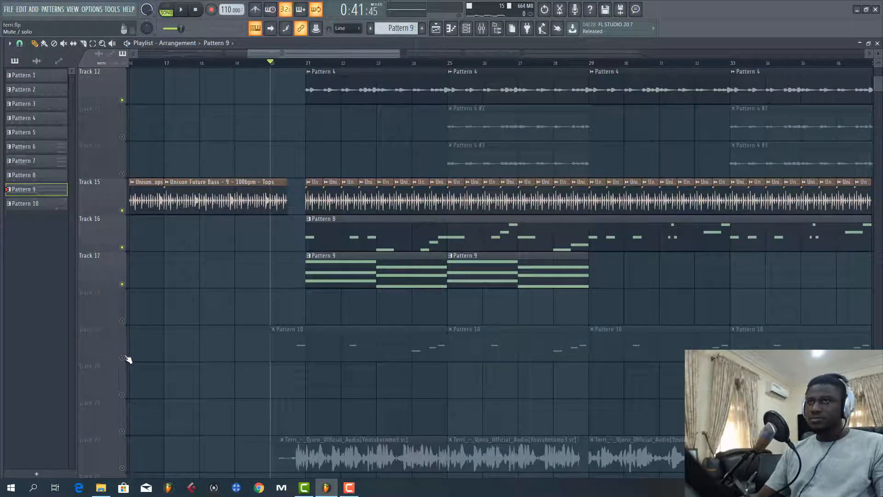
double_click(316, 345)
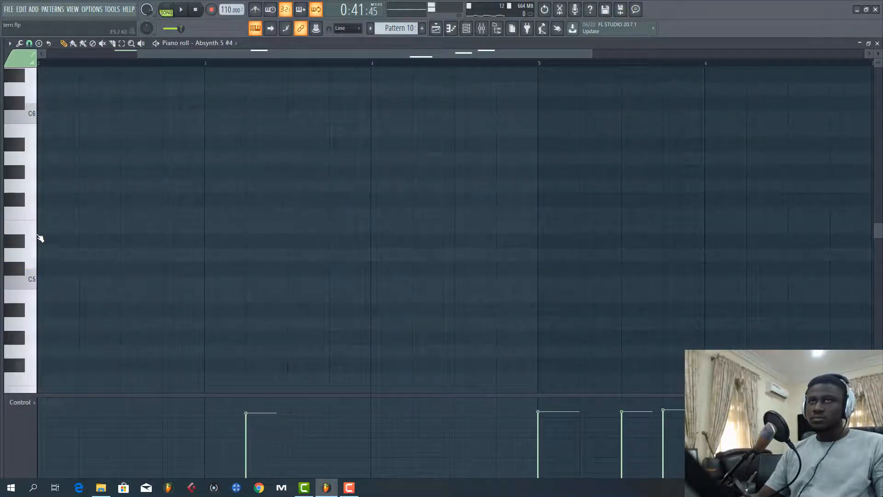
Play the song while examining Pattern 10's Absynth 5 #4 notes in the channel rack and piano roll, and stop.
left_click(468, 32)
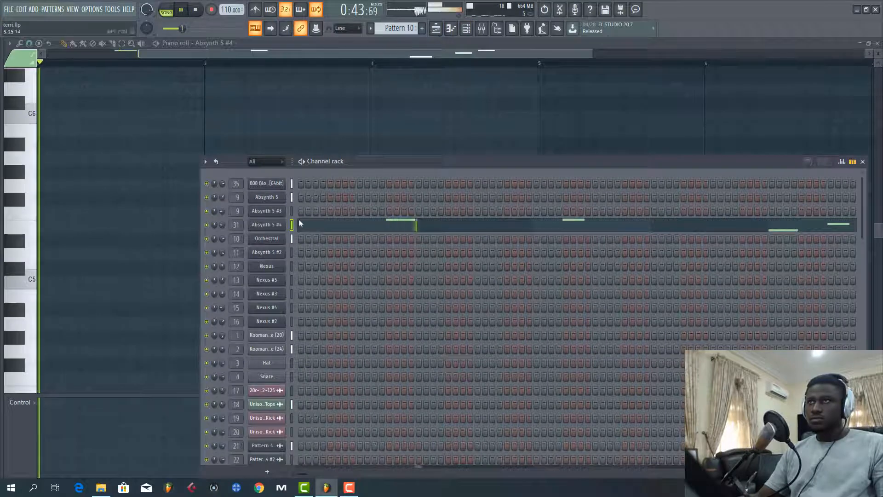
key("F7")
left_click(314, 233)
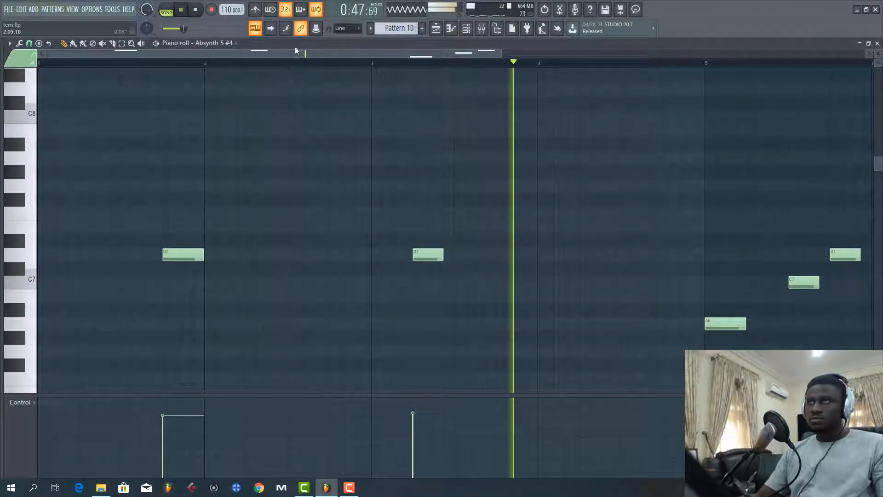
scroll(302, 64, "down", 3)
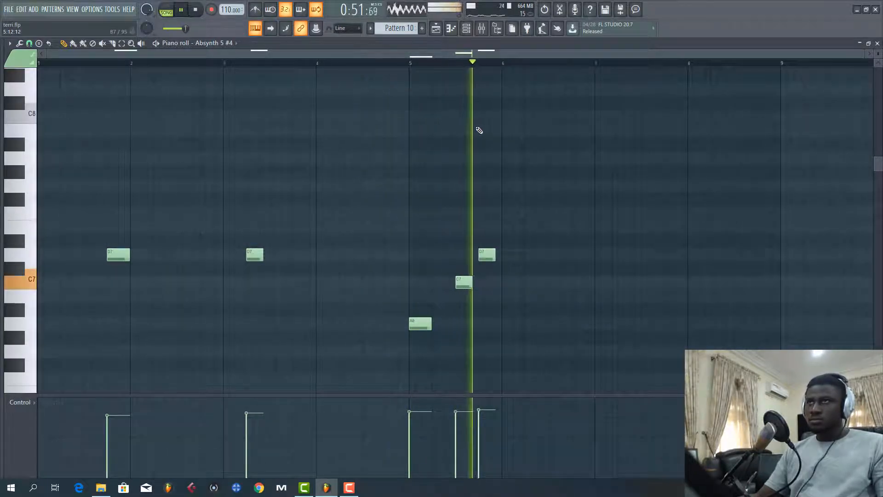
key("space")
Reopen Pattern 10's piano roll from the Absynth 5 #4 channel and play the notes alone in pattern mode.
key("F6")
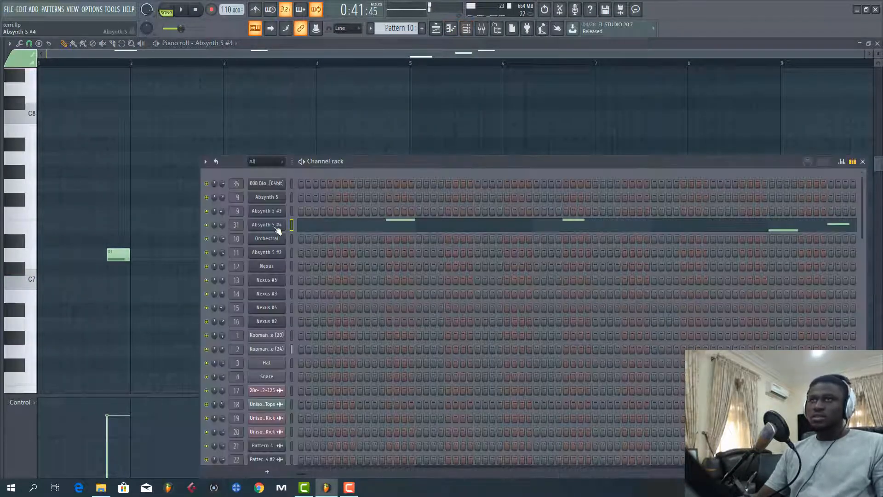
left_click(349, 230)
left_click(346, 227)
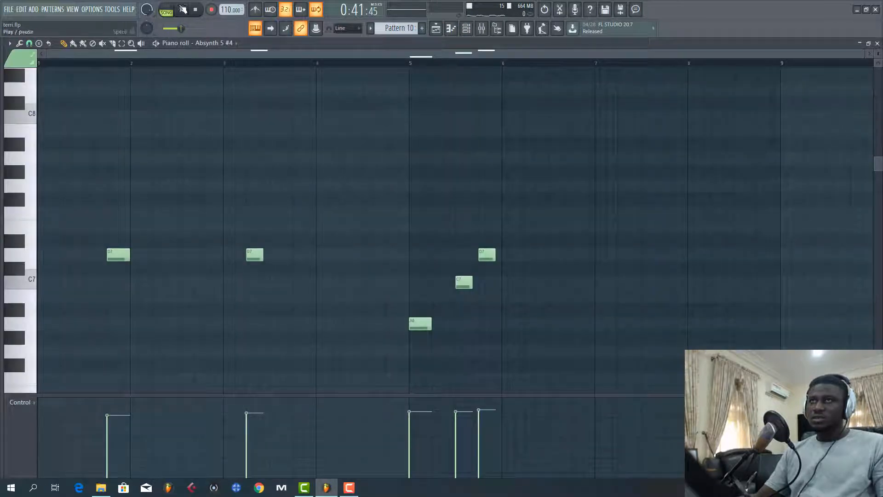
key("space")
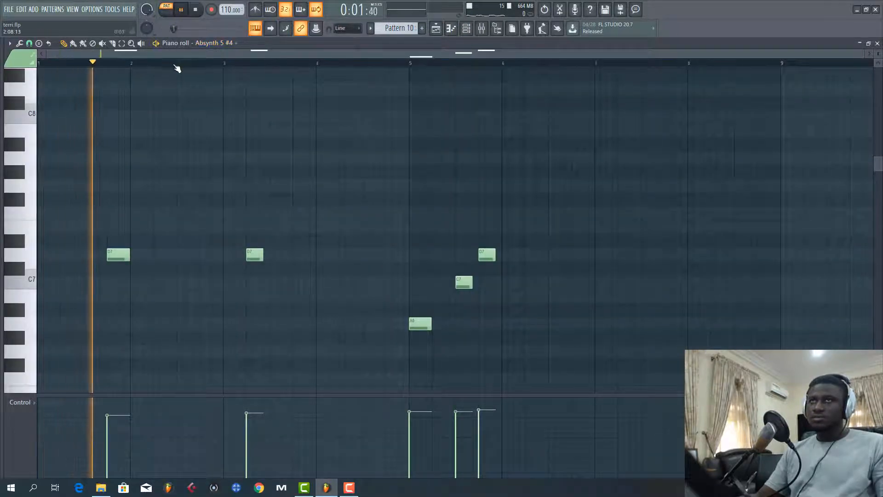
Show the Absynth 5 #4 instrument with its Alien Brass preset, and stop playback.
key("F6")
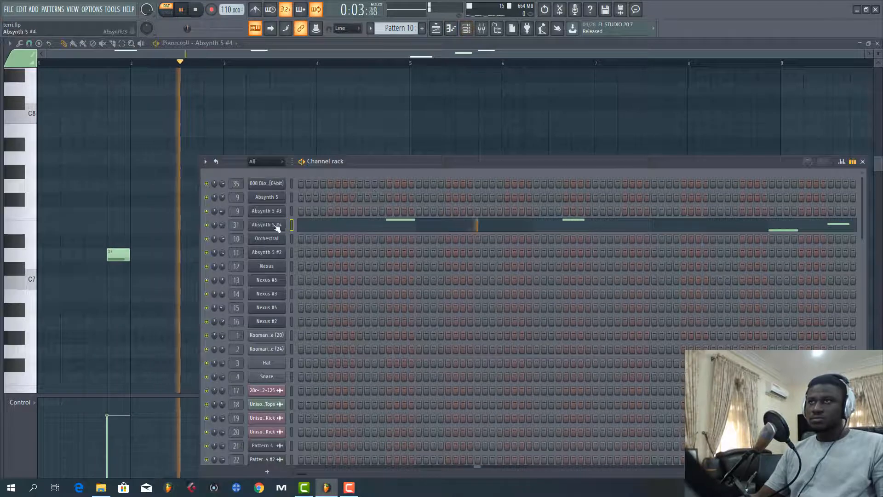
left_click(276, 226)
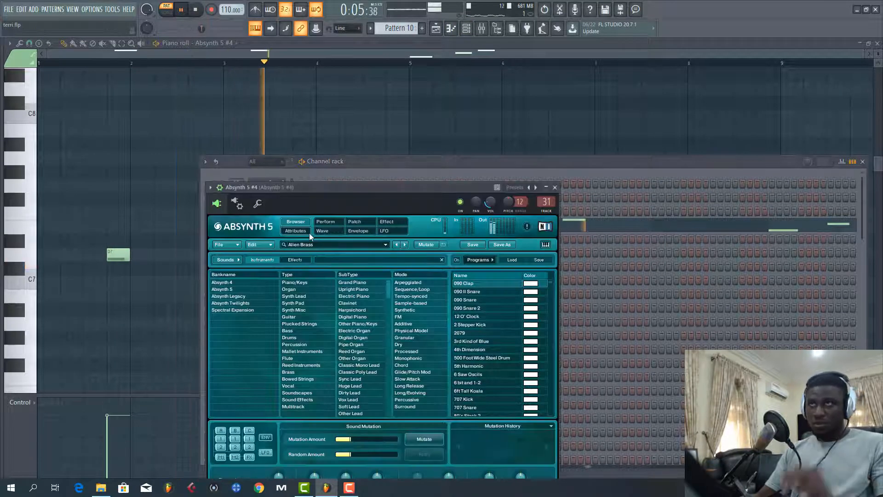
key("space")
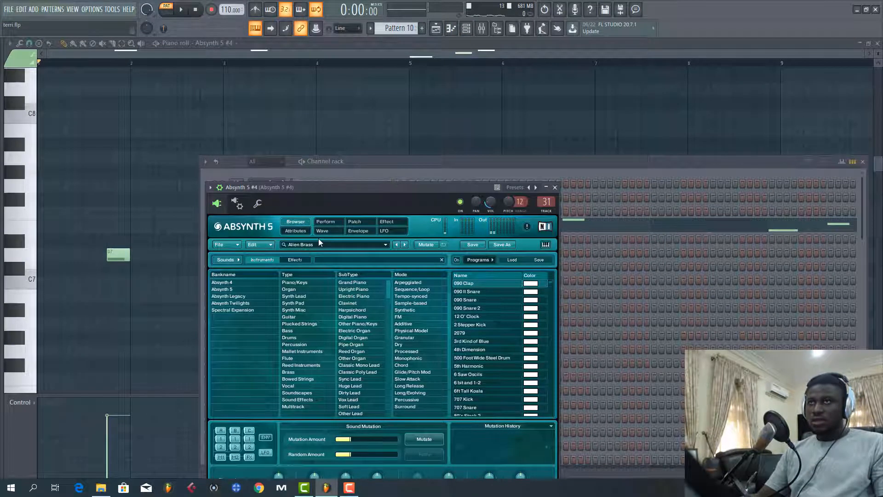
Return to Pattern 10's piano roll and replay its Absynth melody in pattern mode.
key("space")
right_click(266, 70)
key("space")
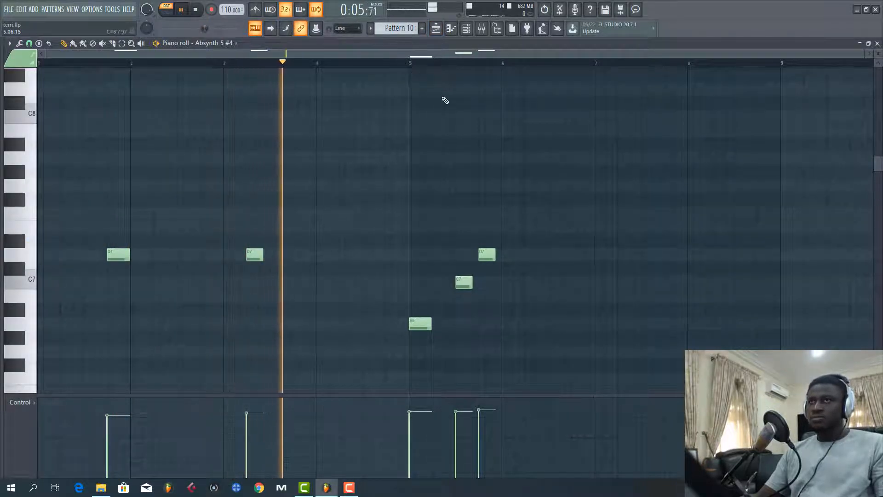
Examine Pattern 10's Absynth 5 #4 notes while they play, return to the playlist and stop playback.
scroll(467, 132, "down", 3)
scroll(465, 132, "down", 2)
scroll(460, 131, "up", 3)
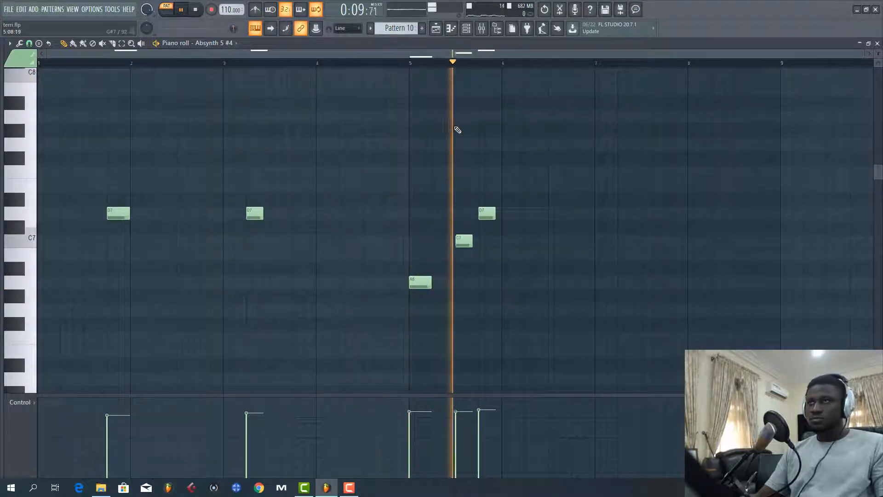
left_click(436, 28)
key("space")
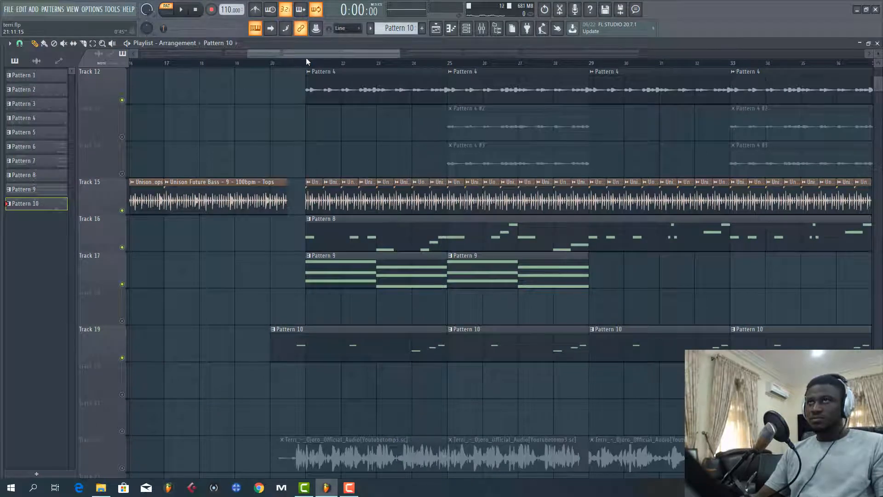
Unmute Track 13 in the playlist and open the sample settings of its Pattern 4 #2 audio clip.
scroll(309, 66, "down", 4)
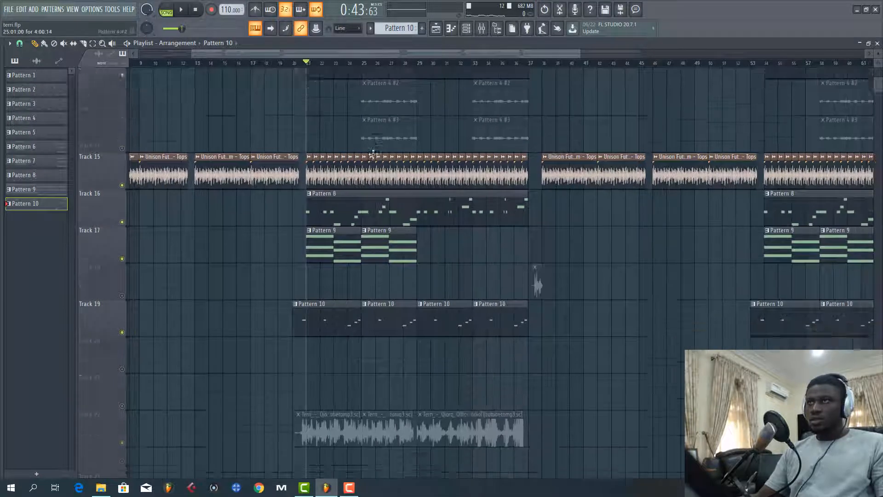
scroll(374, 170, "up", 3)
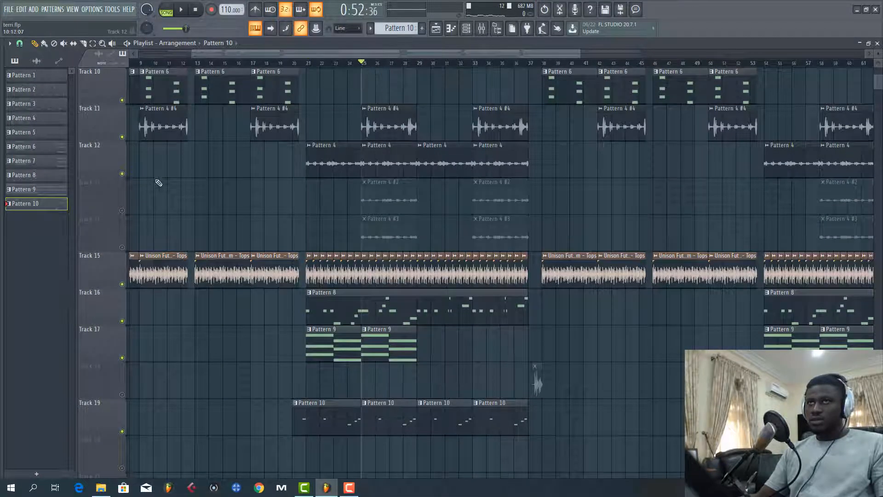
left_click(122, 211)
double_click(365, 195)
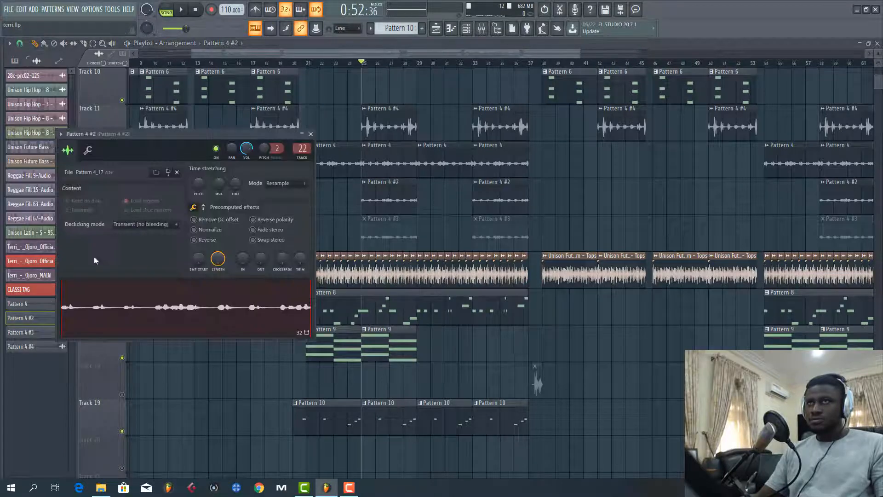
Open the Pattern 4 #3 clip's sample settings to examine its waveform, and close them.
double_click(386, 233)
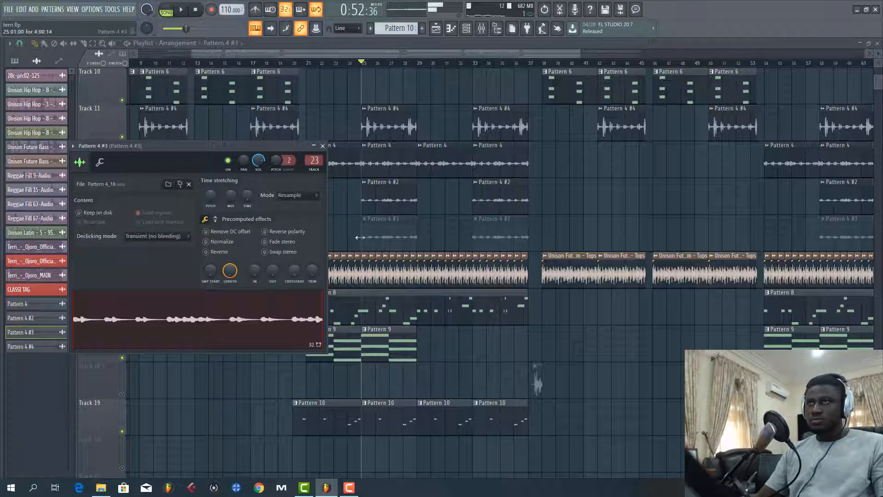
double_click(369, 238)
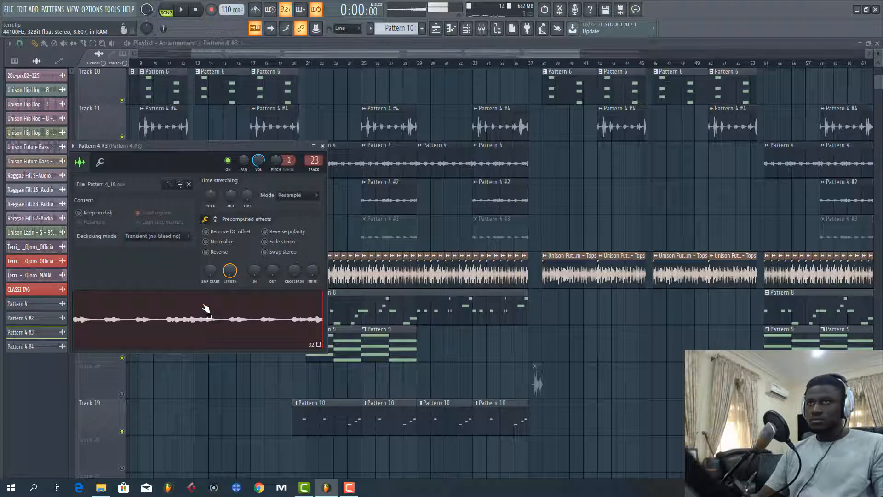
left_click(389, 226)
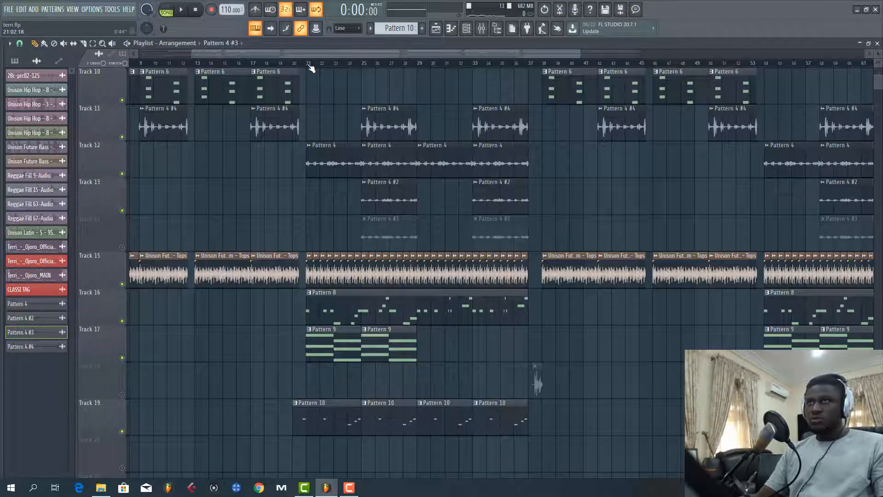
Play the song from bar 21 and unmute Track 14 with the Pattern 4 #3 clips.
key("space")
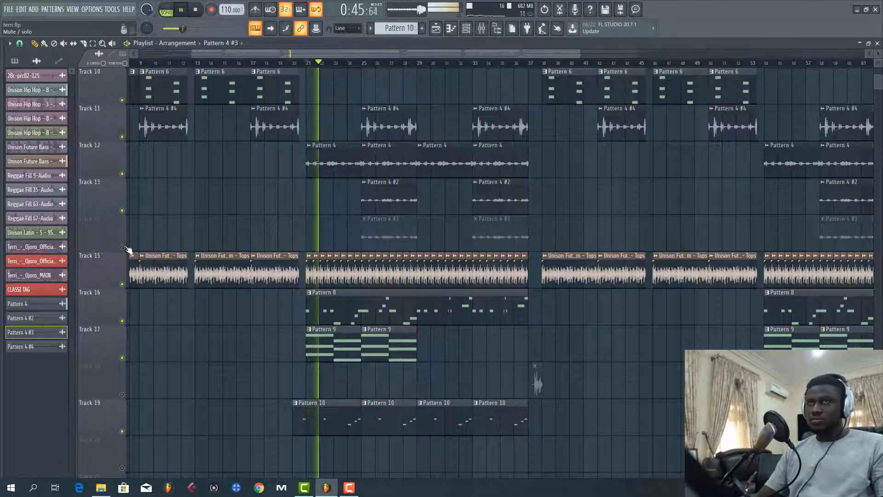
left_click(122, 248)
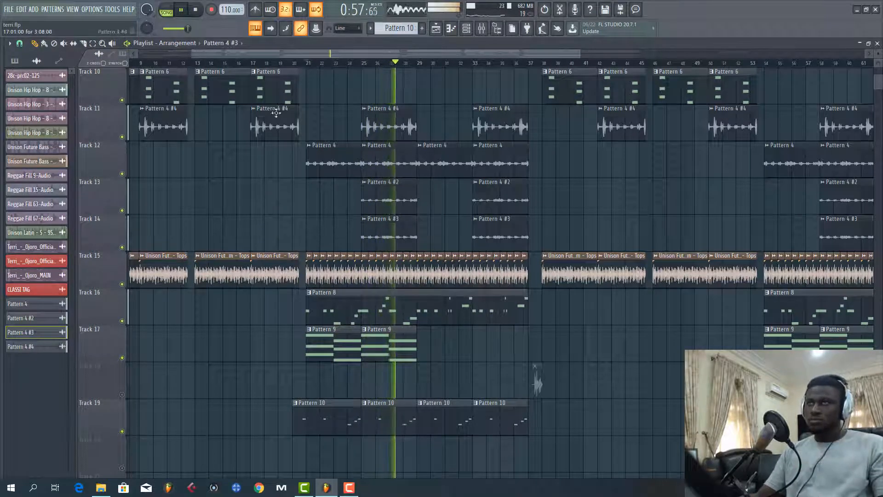
Review the arrangement's clips from the upper tracks down past Track 19 while the song plays.
scroll(335, 151, "up", 2)
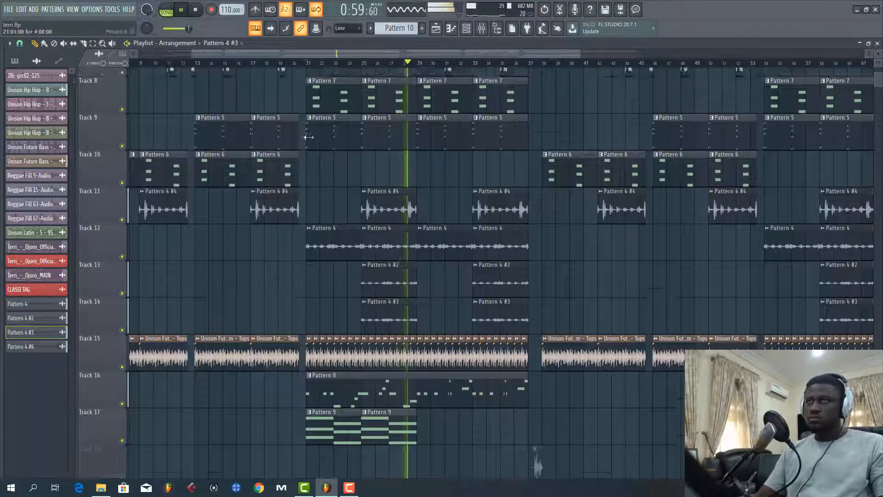
scroll(308, 136, "up", 3)
scroll(308, 137, "down", 6)
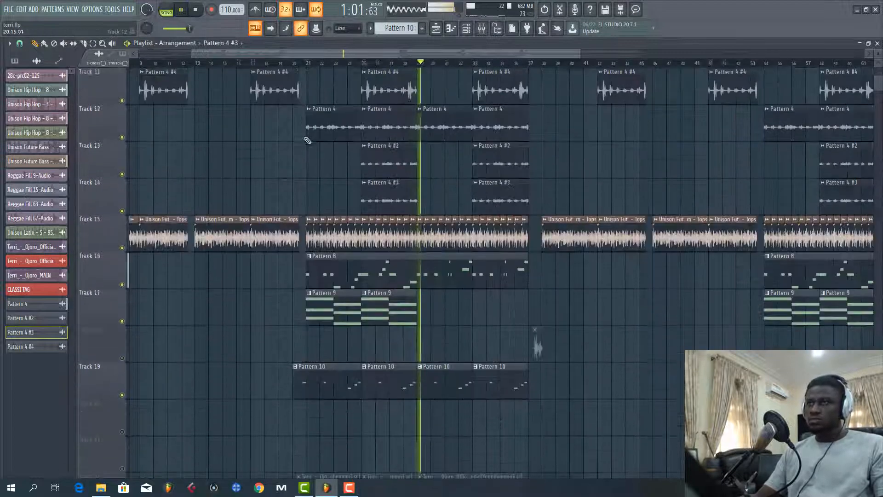
scroll(509, 232, "down", 3)
scroll(502, 213, "up", 3)
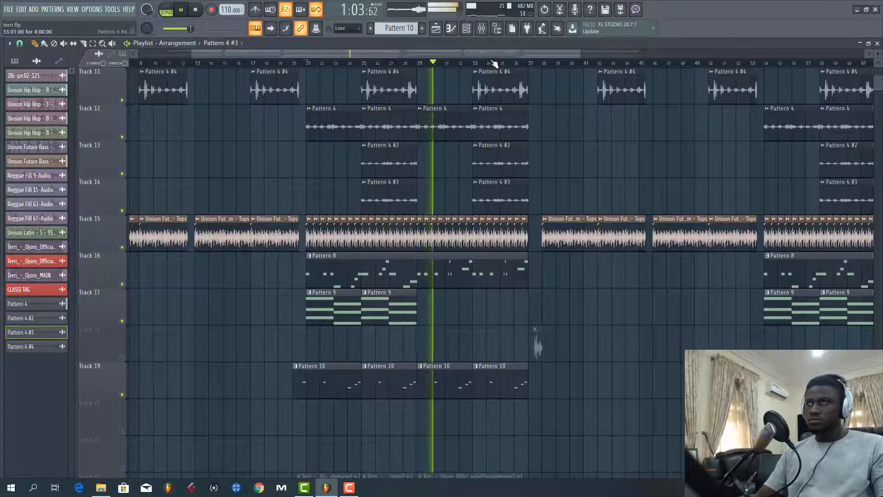
scroll(493, 63, "down", 6)
scroll(447, 134, "up", 5)
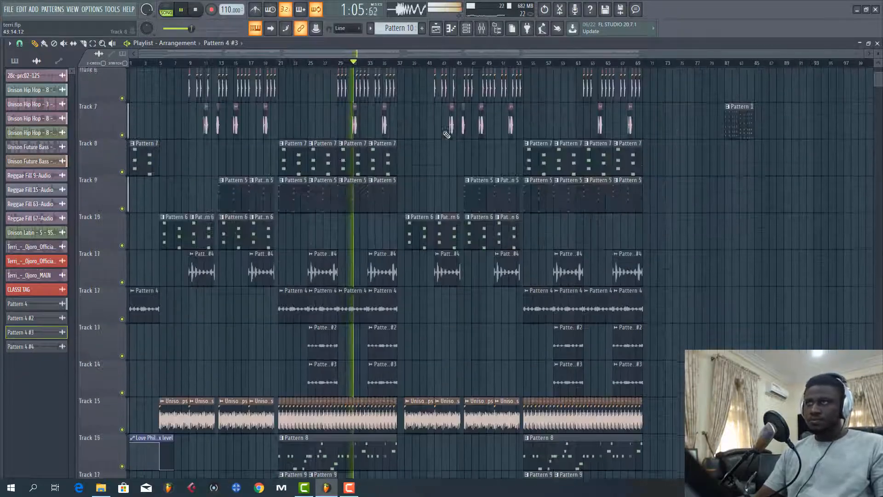
scroll(446, 135, "up", 5)
scroll(315, 147, "down", 11)
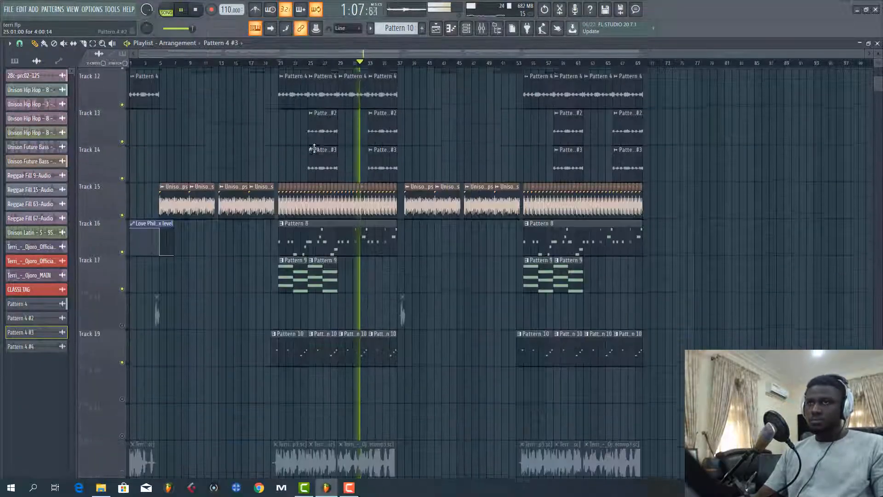
scroll(314, 147, "down", 4)
scroll(256, 289, "up", 5)
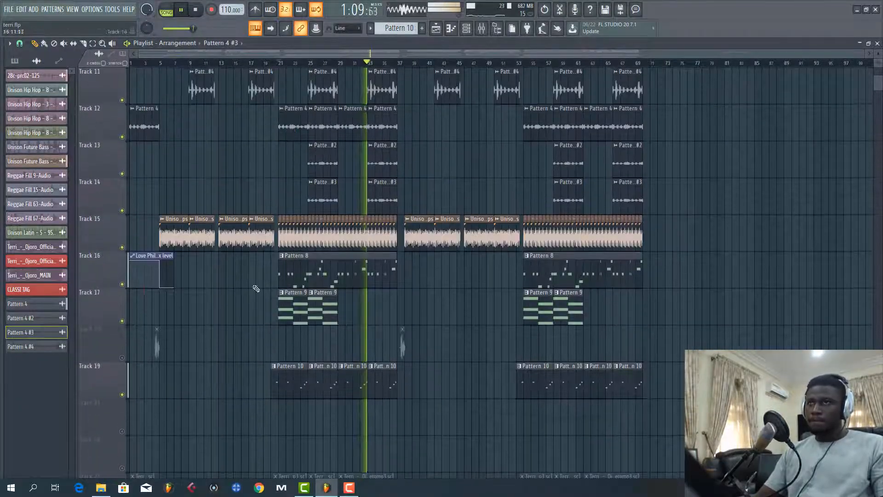
Unmute Track 18, play through its Reggae fill clip after bar 37, and stop playback.
left_click(123, 358)
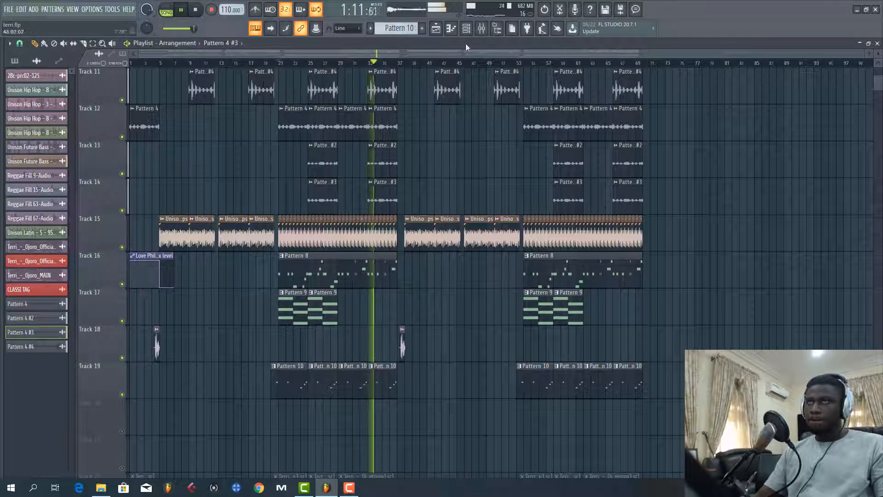
scroll(418, 64, "up", 6)
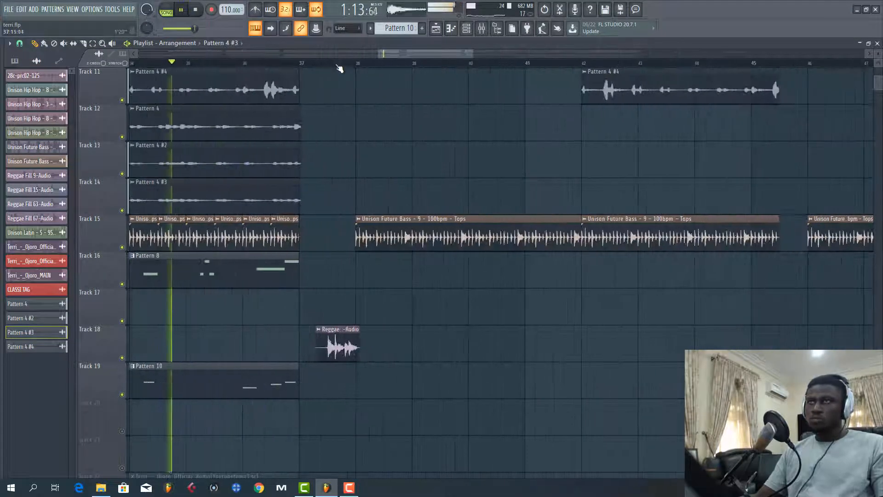
left_click_drag(408, 52, 388, 51)
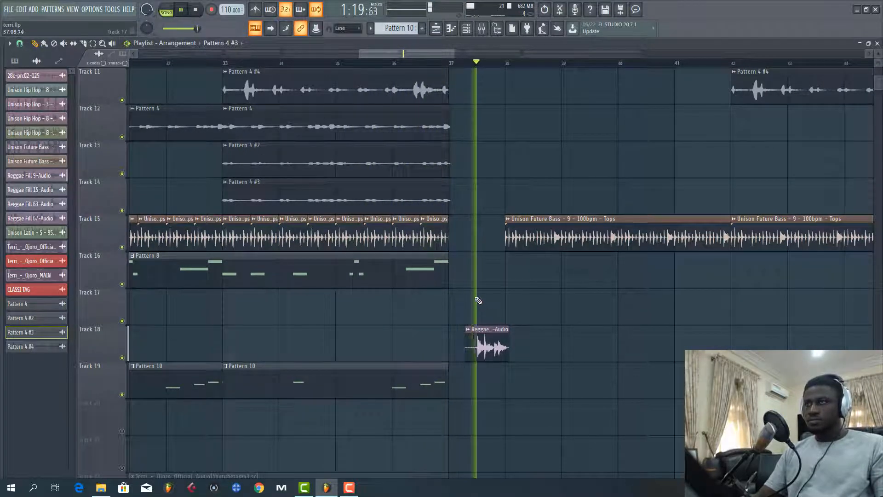
key("space")
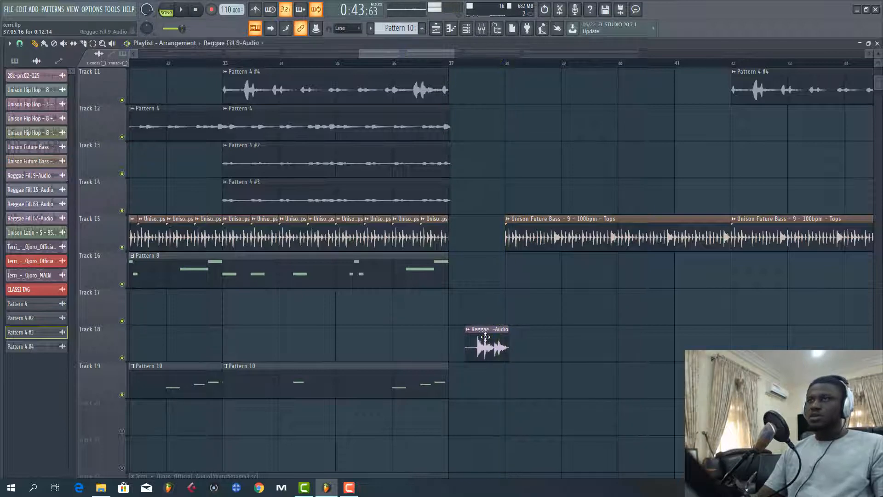
Open the Reggae Fill 9-Audio clip's sample settings, audition the sample, and return to the playlist.
double_click(485, 337)
left_click(221, 290)
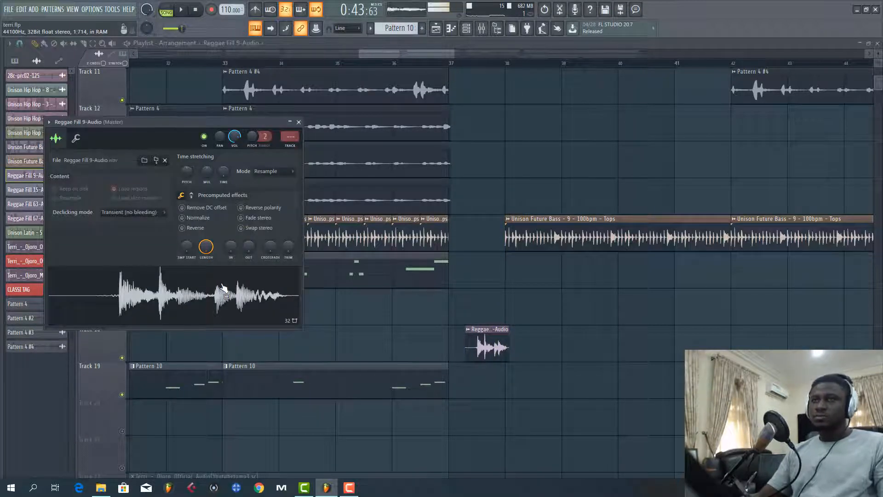
left_click(443, 47)
Move the song position back to the very start of the arrangement.
scroll(430, 63, "down", 8)
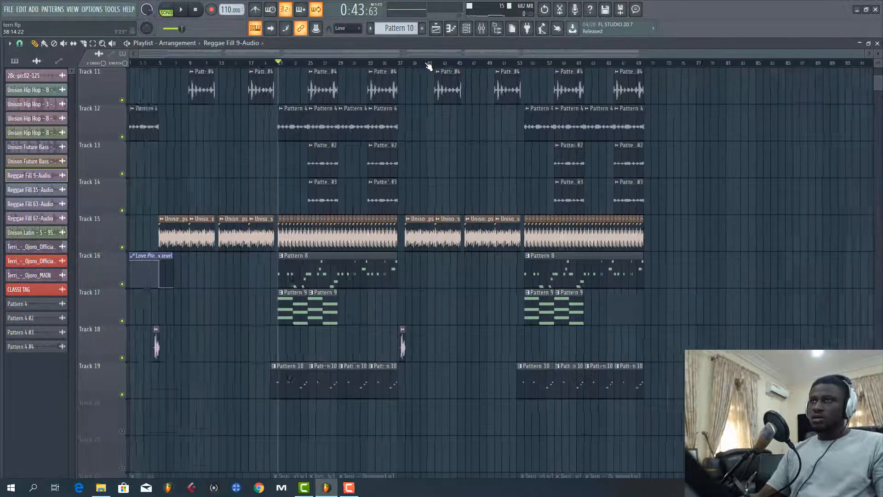
scroll(429, 65, "up", 8)
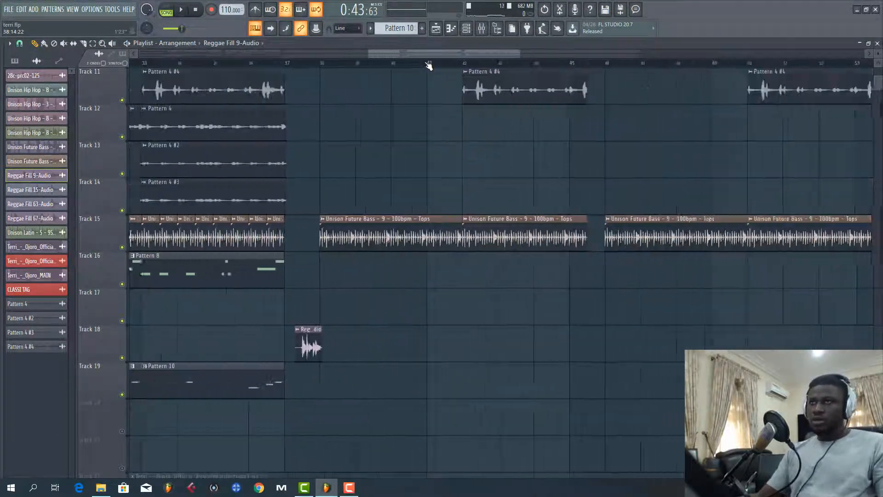
scroll(429, 66, "down", 6)
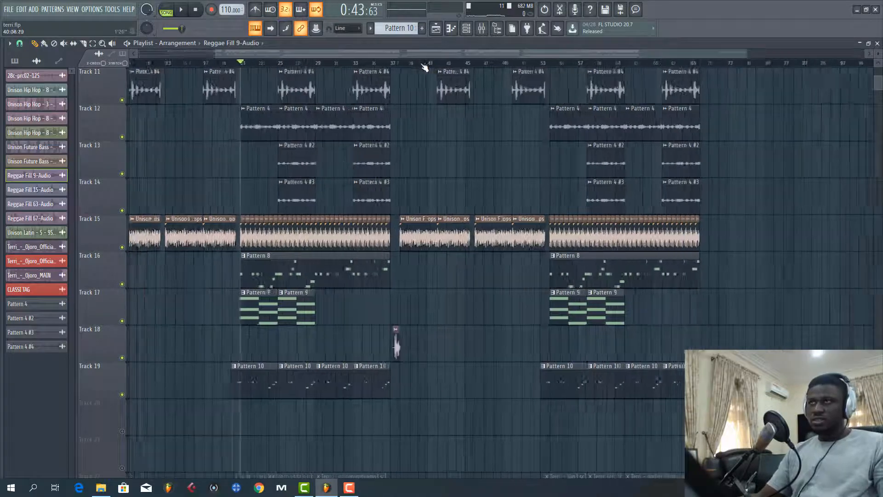
scroll(424, 66, "down", 2)
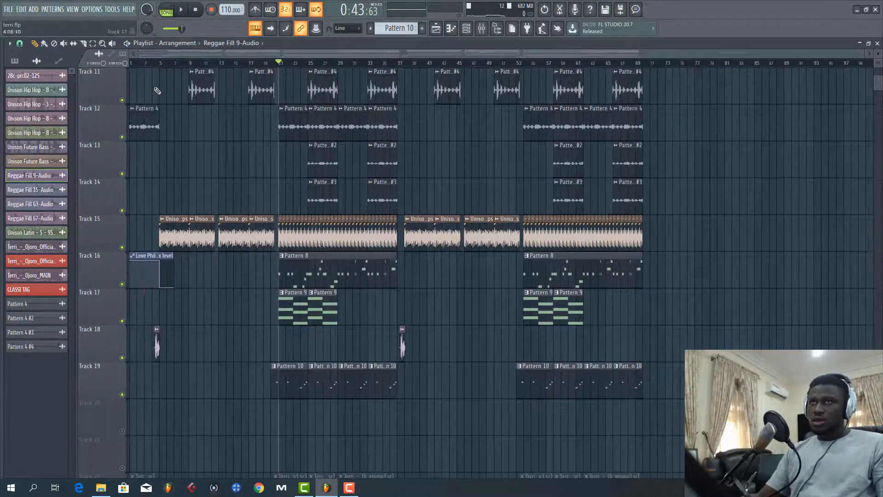
left_click_drag(139, 65, 131, 65)
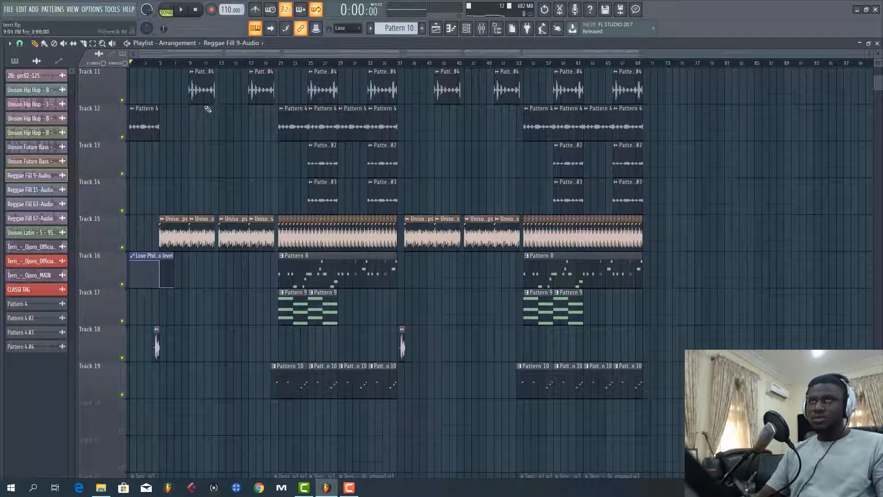
Examine the whole arrangement from Track 1 to the muted vocal clips below Track 19.
scroll(205, 110, "up", 8)
scroll(204, 111, "up", 2)
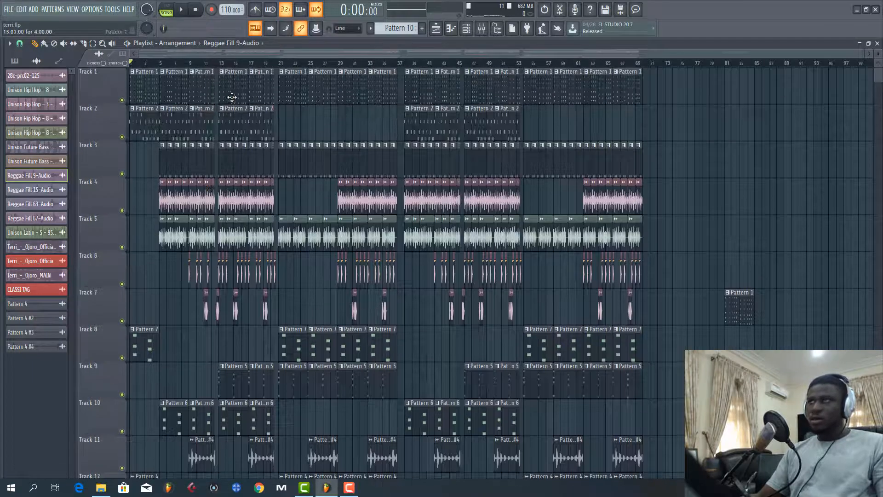
scroll(352, 98, "down", 3)
scroll(349, 98, "up", 3)
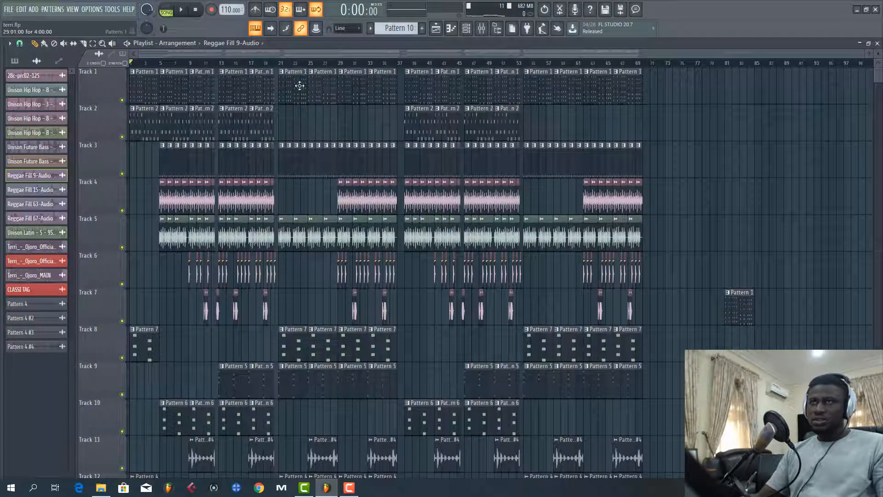
scroll(140, 67, "up", 5)
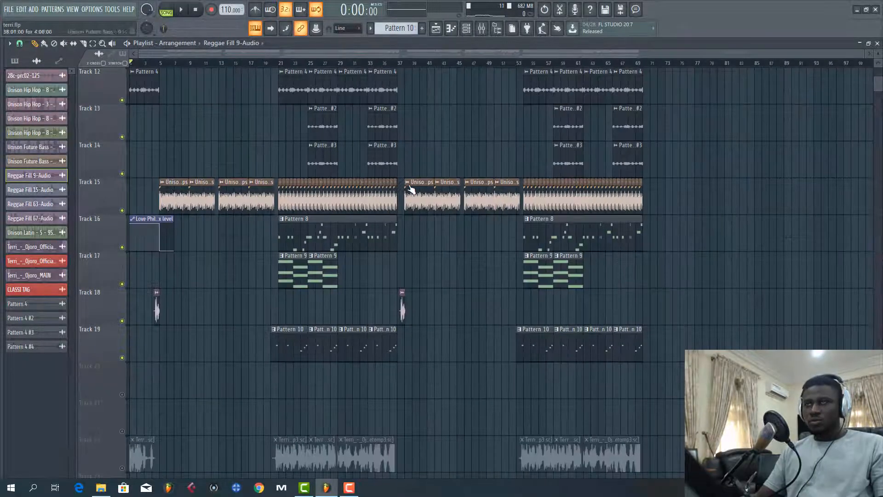
scroll(414, 195, "down", 2)
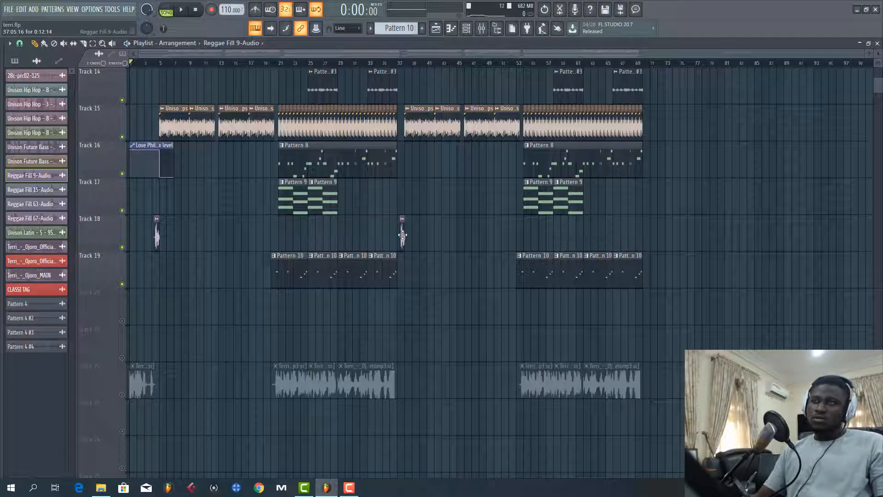
scroll(402, 235, "up", 5)
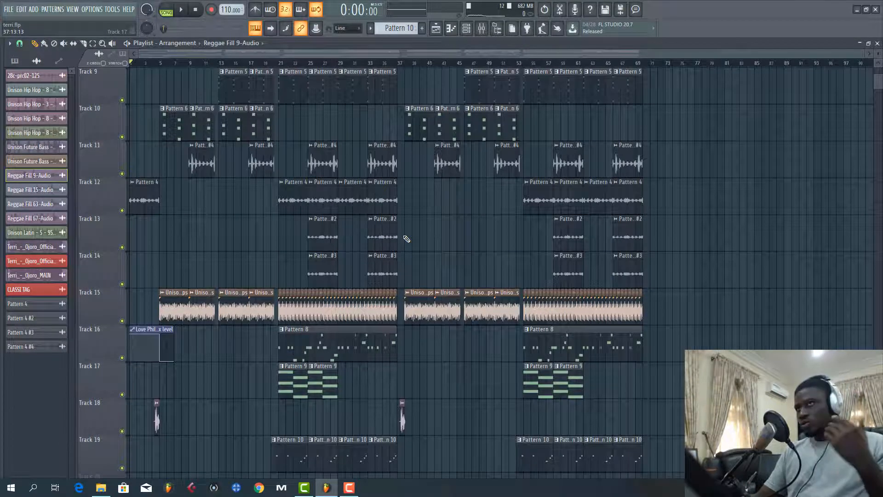
scroll(409, 239, "up", 8)
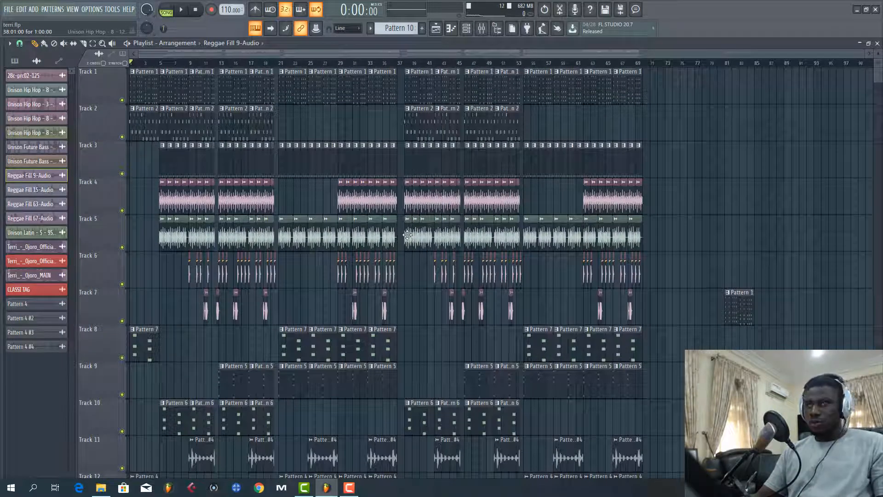
scroll(408, 223, "down", 4)
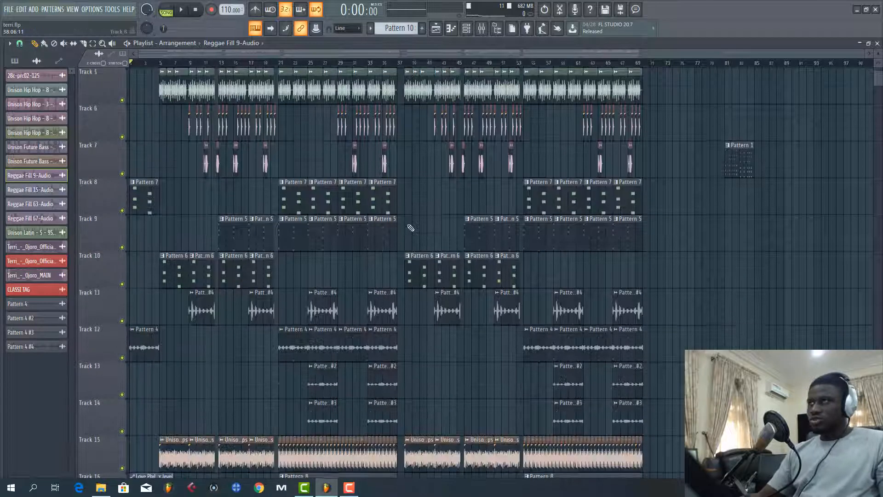
scroll(410, 226, "up", 3)
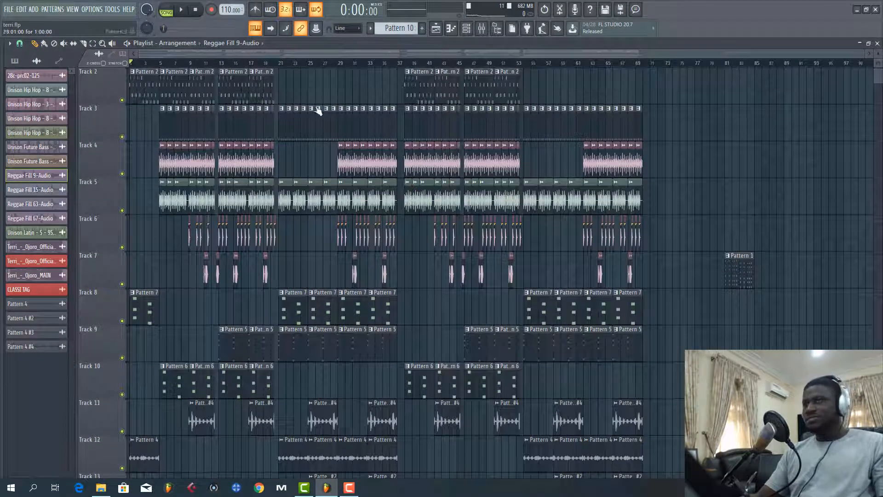